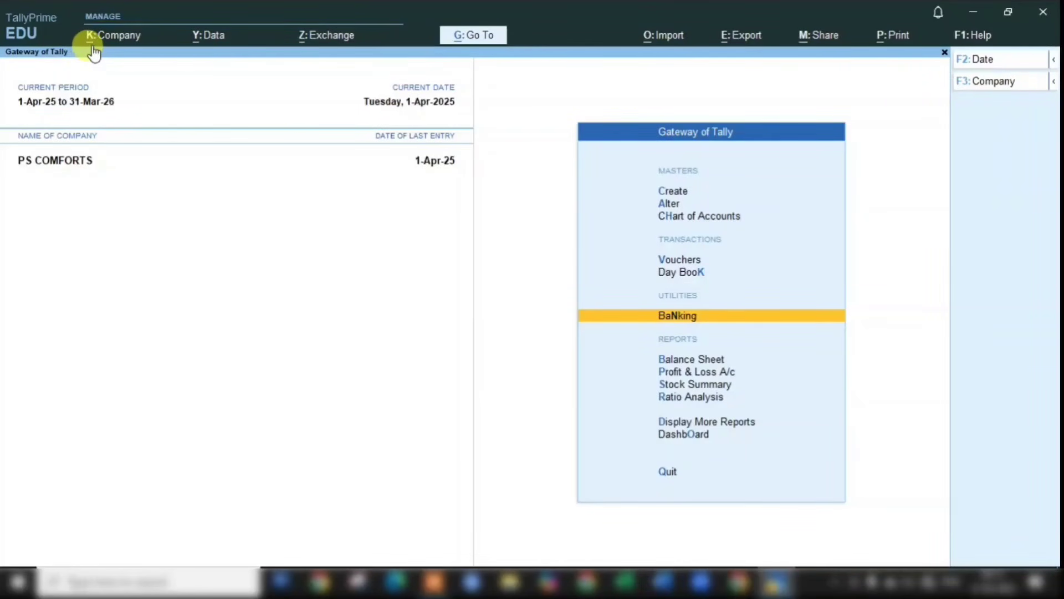
{"action": "key", "text": "alt"}
{"action": "key", "text": "ctrl"}
{"action": "key", "text": "alt+k"}
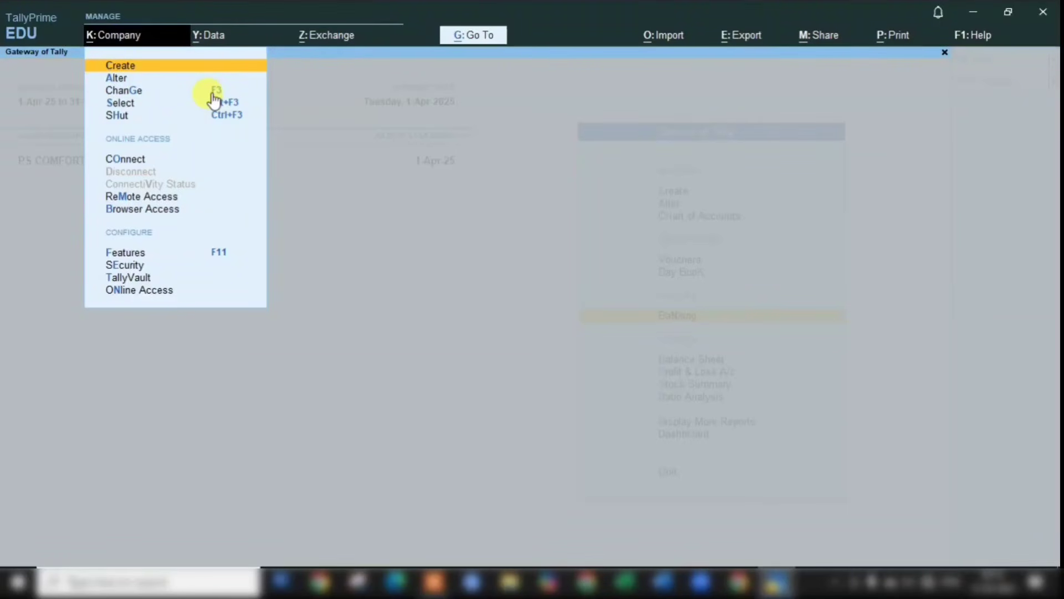
{"action": "left_click", "coordinate": [281, 129]}
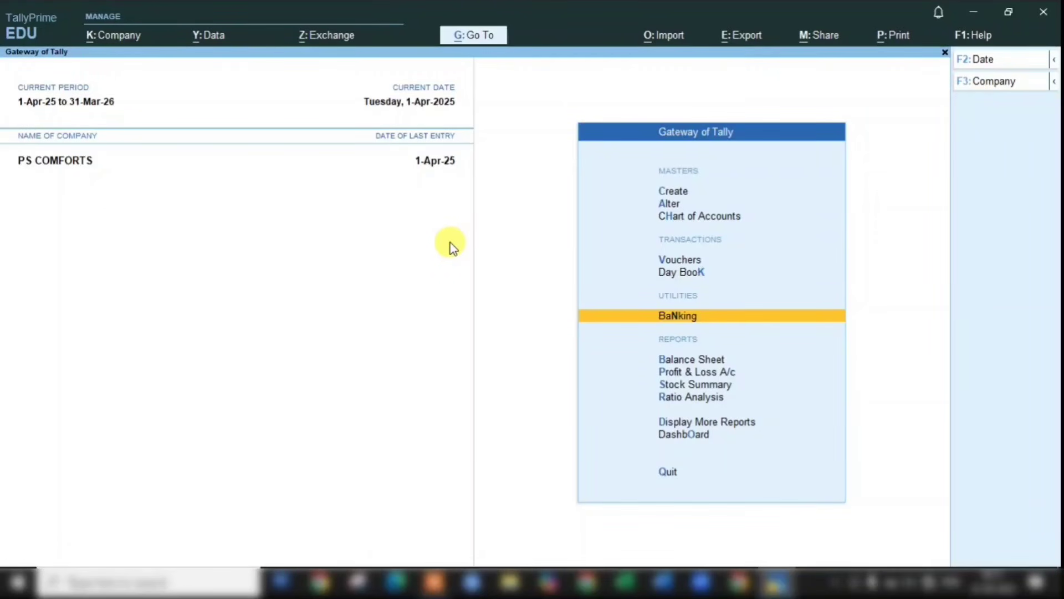
{"action": "key", "text": "d"}
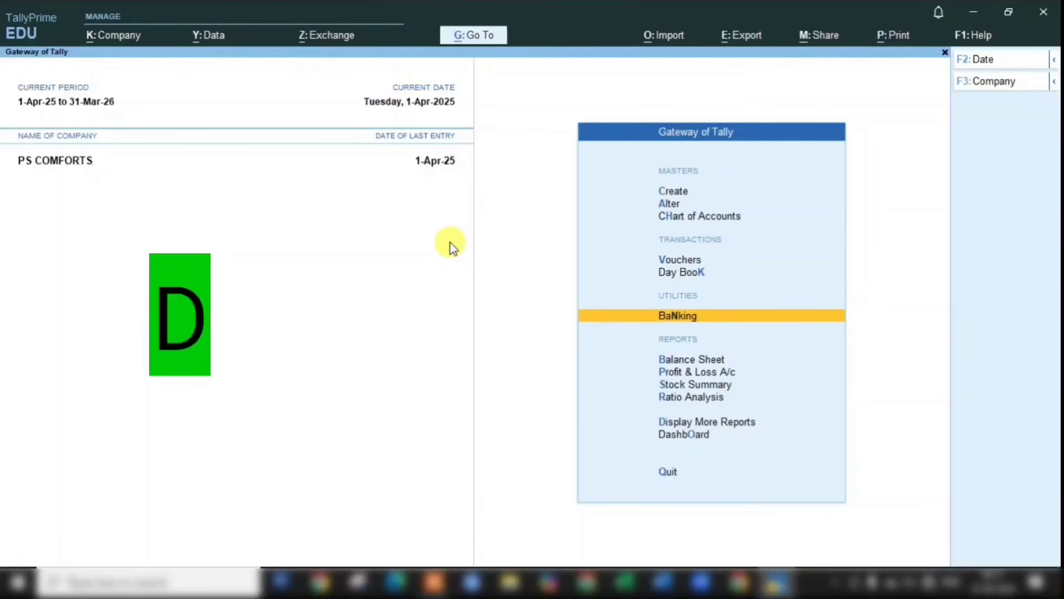
{"action": "left_click", "coordinate": [667, 423]}
{"action": "key", "text": "a"}
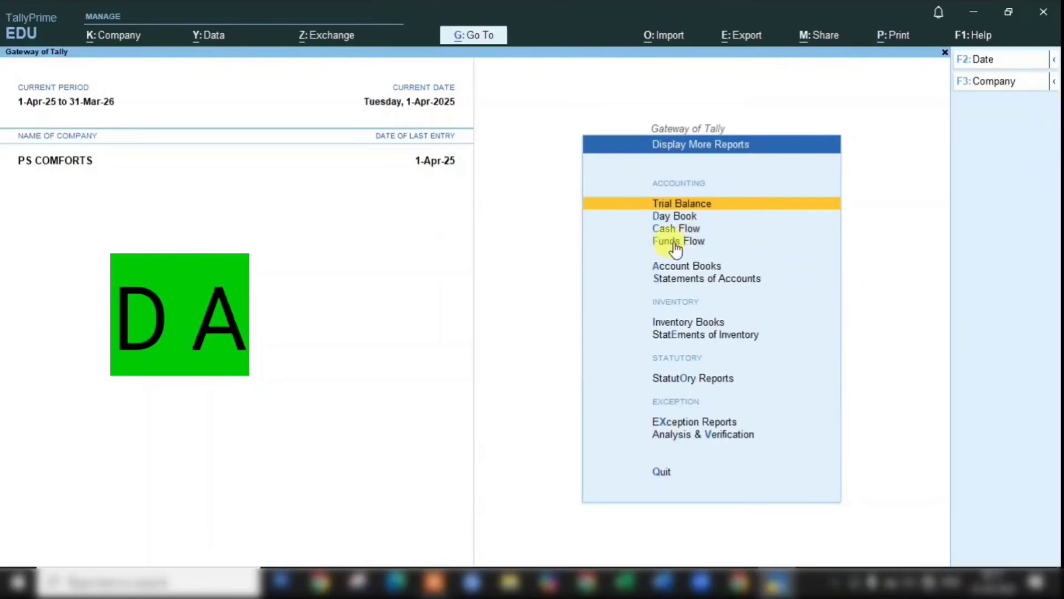
{"action": "key", "text": "l"}
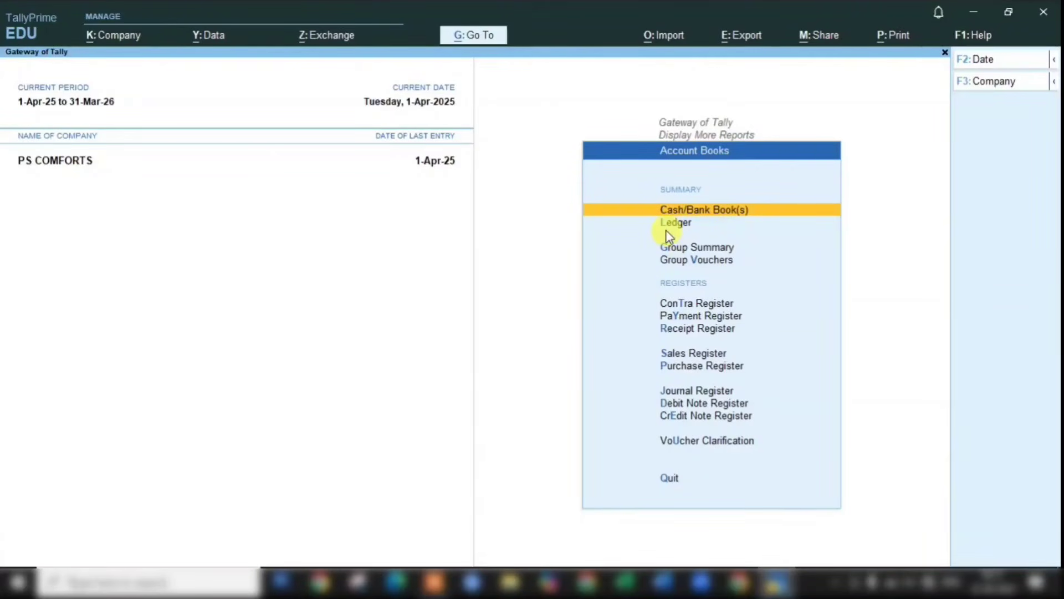
{"action": "key", "text": "Escape"}
{"action": "key", "text": "Escape"}
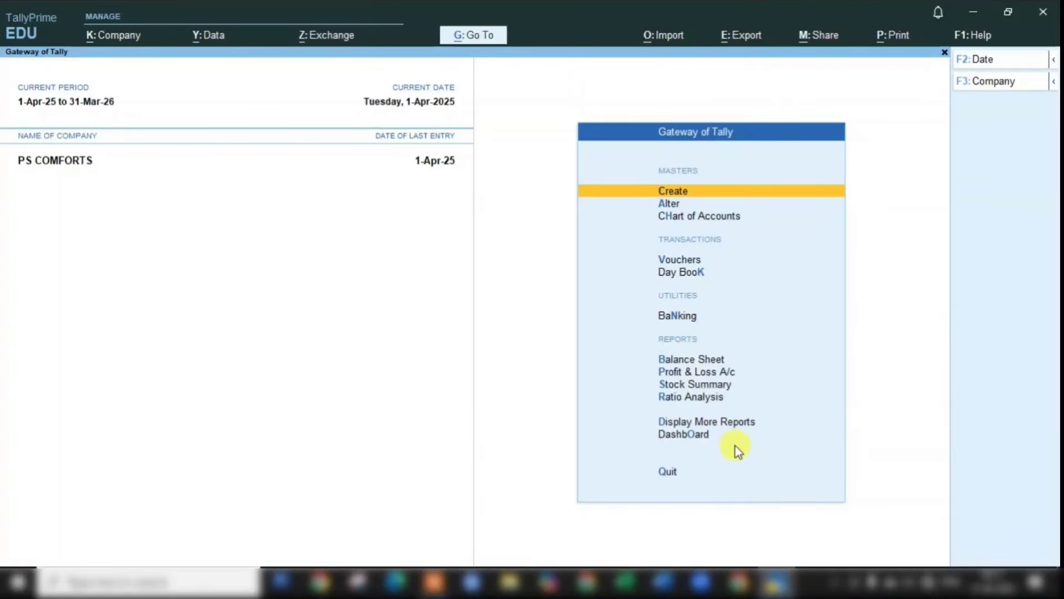
Open the ledger vouchers report for the HDFC BANK ledger from the account books
{"action": "left_click", "coordinate": [673, 426]}
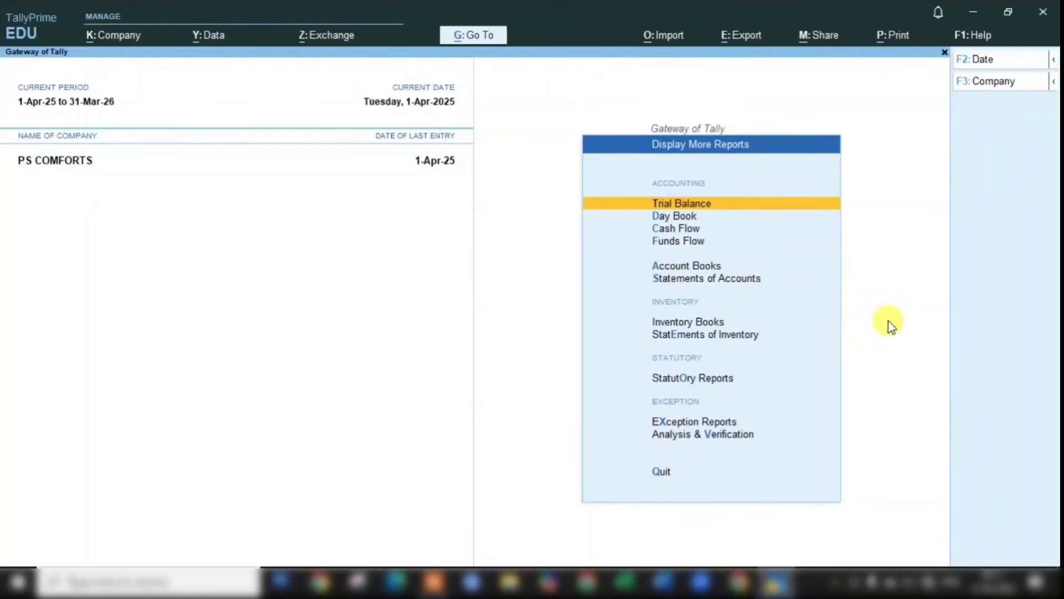
{"action": "key", "text": "a"}
{"action": "key", "text": "l"}
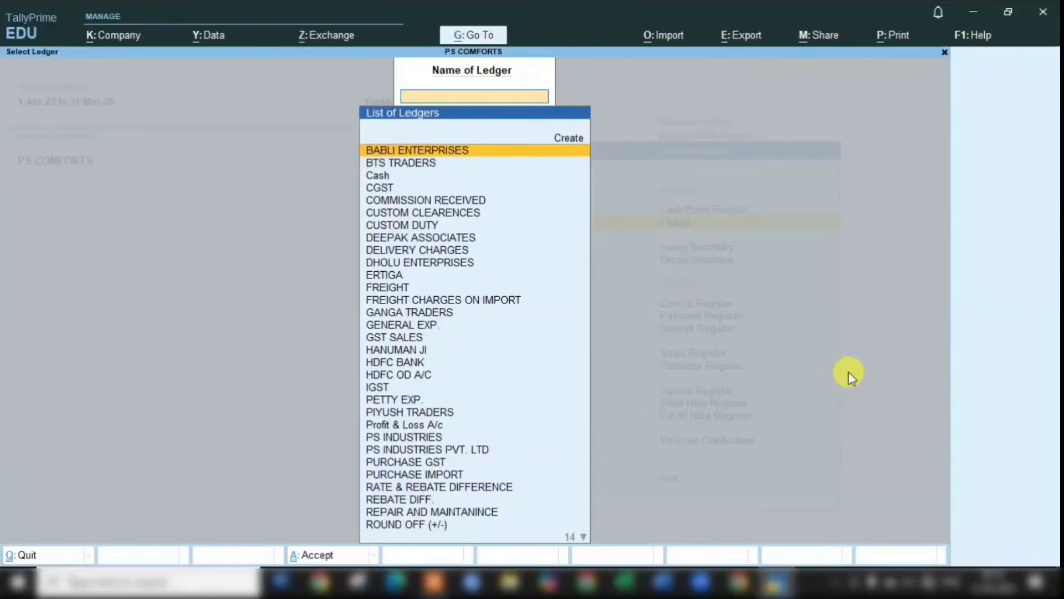
{"action": "type", "text": "HDFC"}
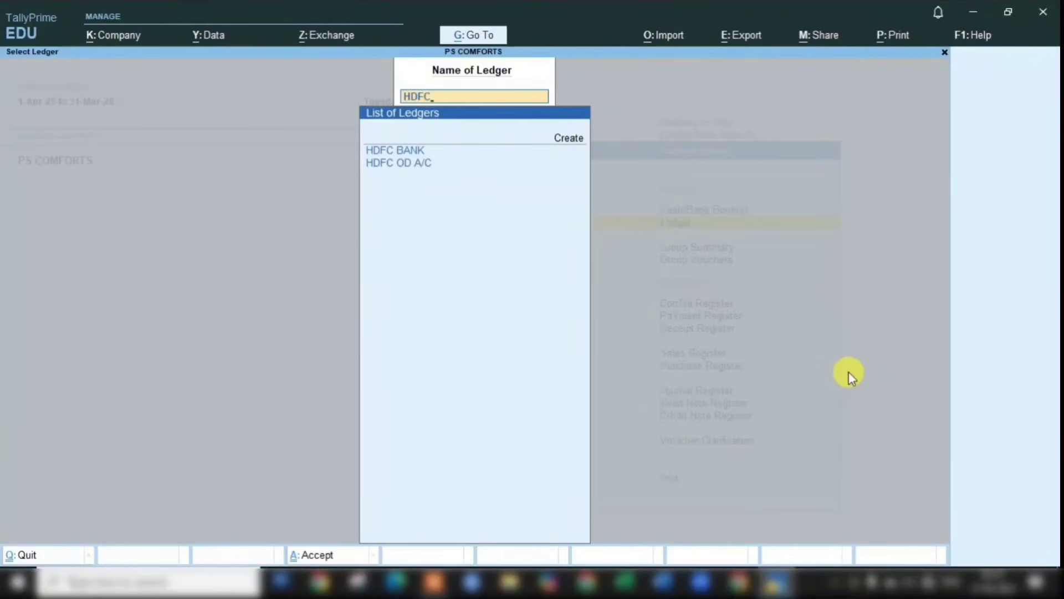
{"action": "key", "text": "Return"}
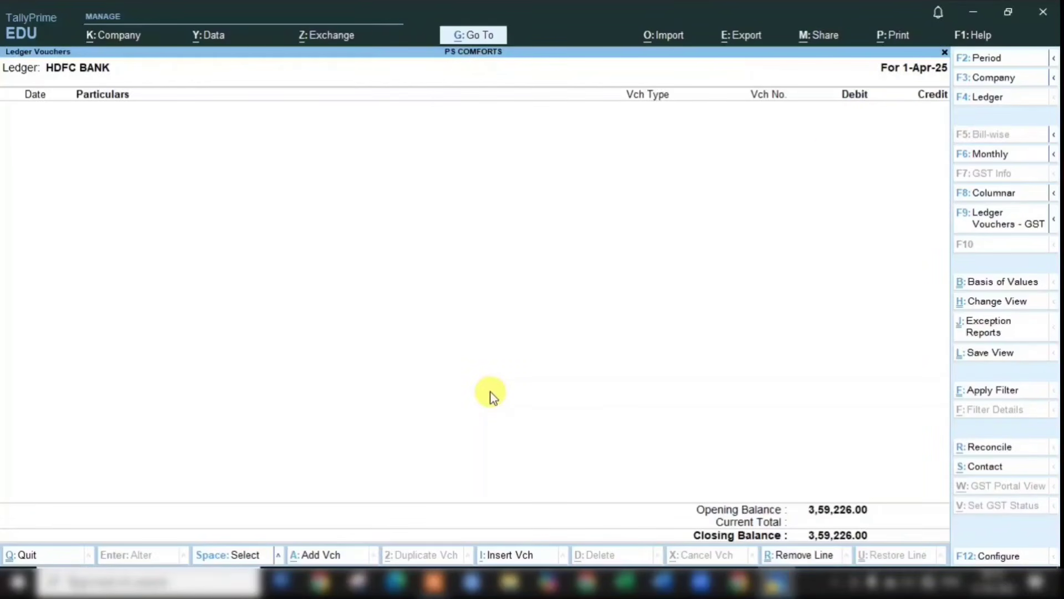
Set the HDFC BANK ledger report period from 1-4-2024 to 1-4-2025, then return to the Gateway of Tally
{"action": "left_click", "coordinate": [964, 59]}
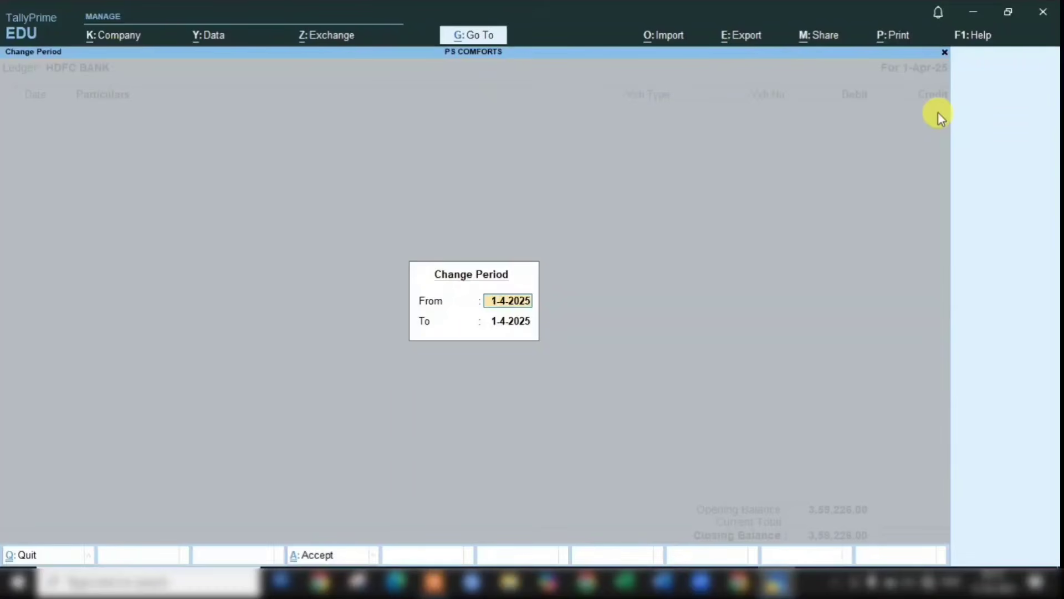
{"action": "type", "text": "A24"}
{"action": "key", "text": "Return"}
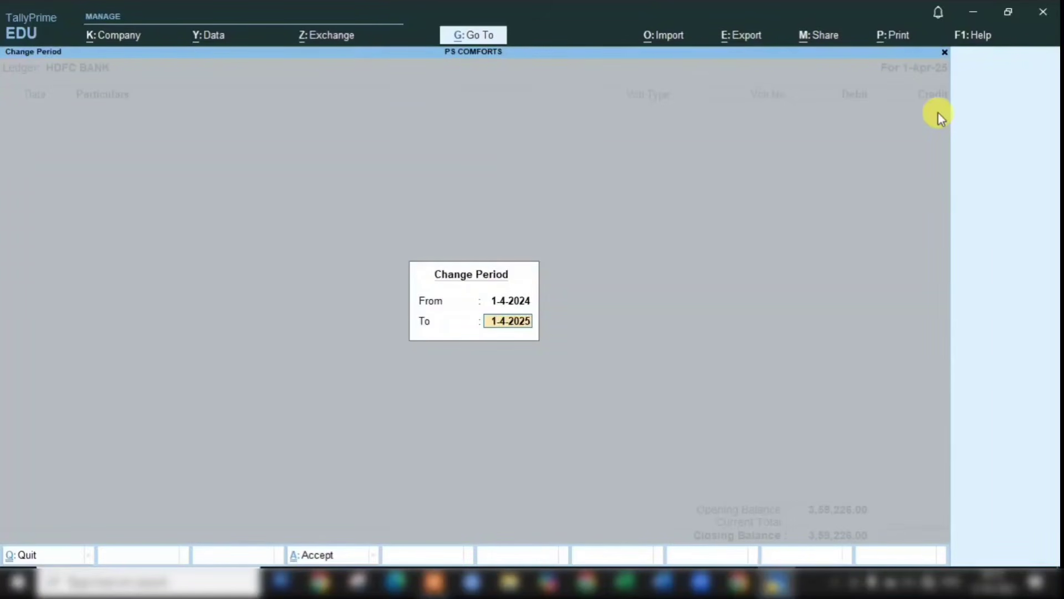
{"action": "key", "text": "Return"}
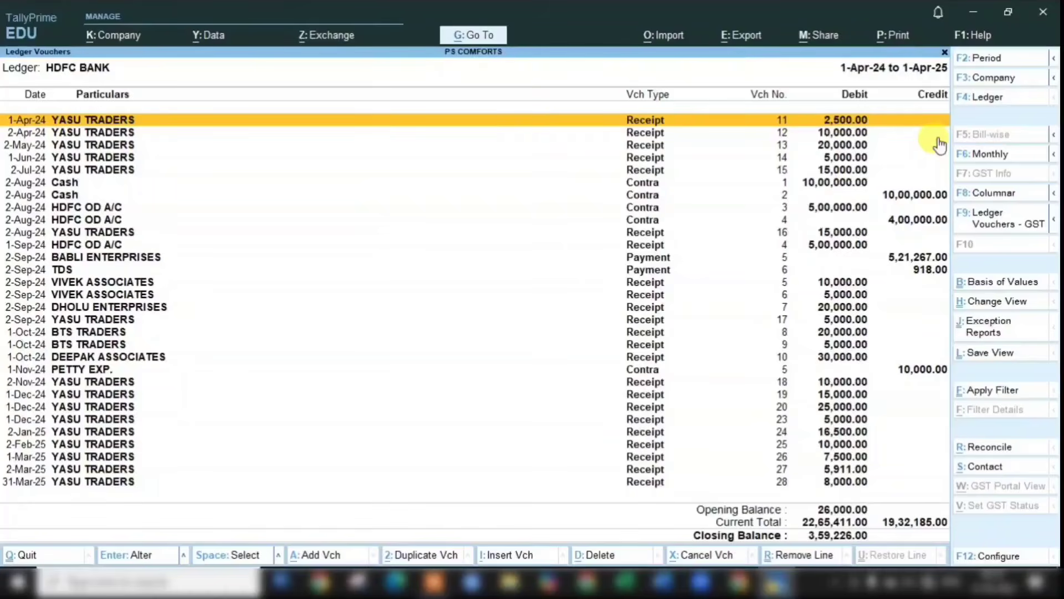
{"action": "key", "text": "Escape"}
{"action": "key", "text": "Escape"}
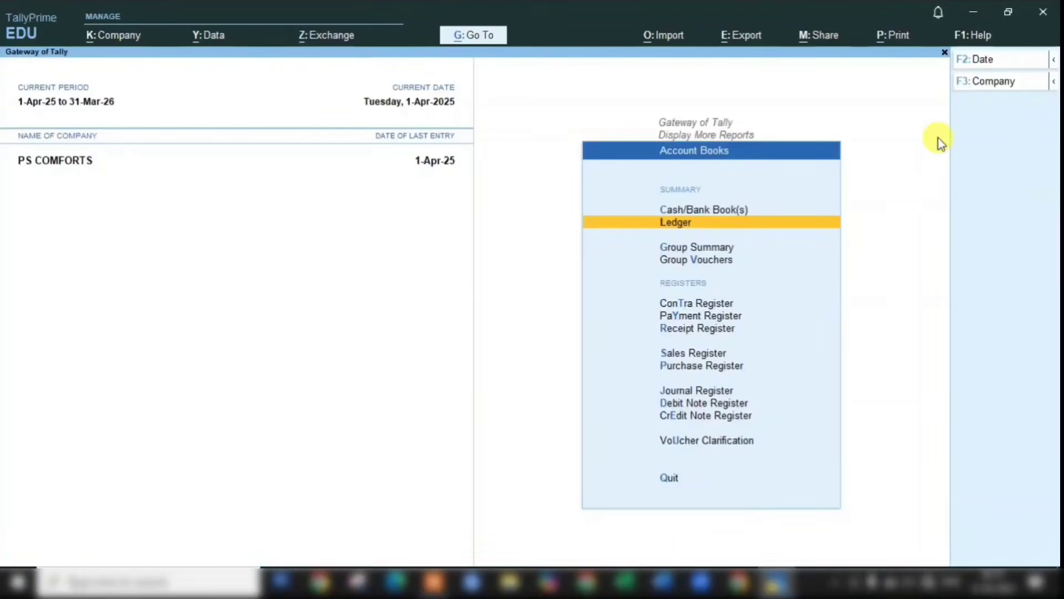
{"action": "key", "text": "Escape"}
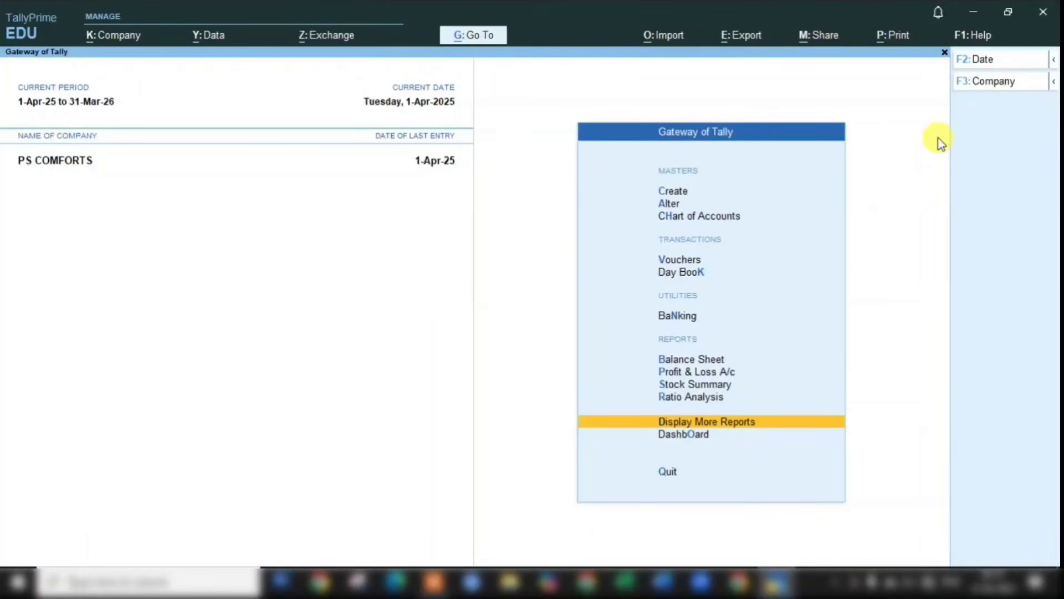
Open the monthly summary of the GLYCERINE stock item from the inventory books
{"action": "key", "text": "Up"}
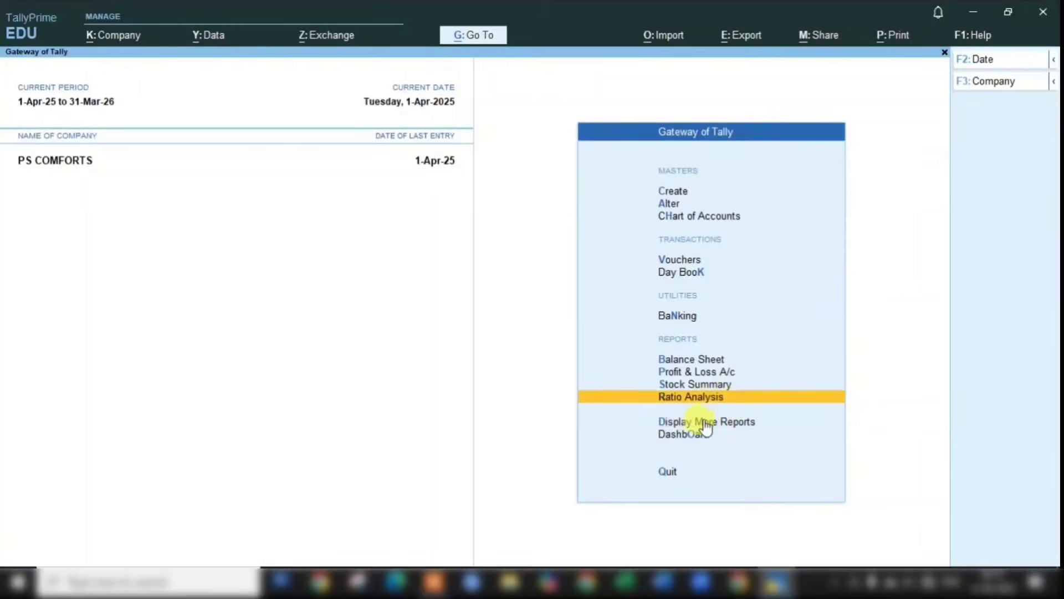
{"action": "key", "text": "d"}
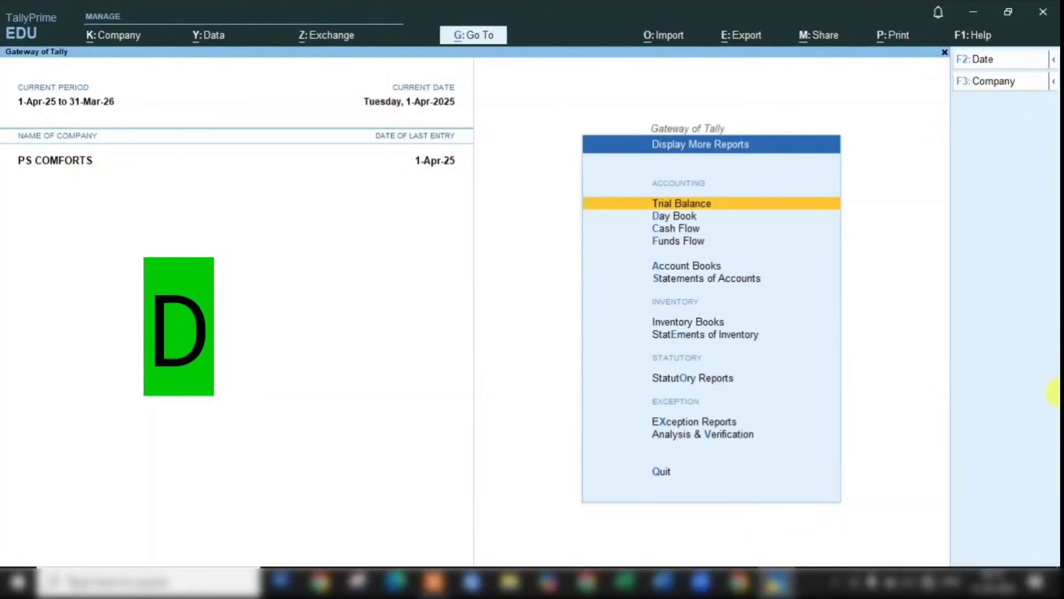
{"action": "key", "text": "i"}
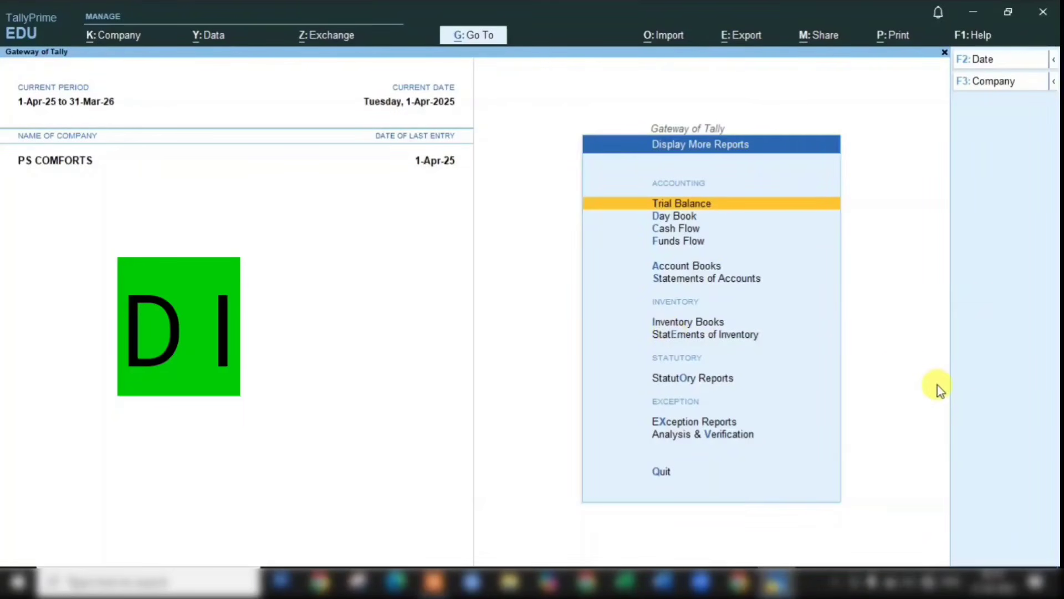
{"action": "key", "text": "i"}
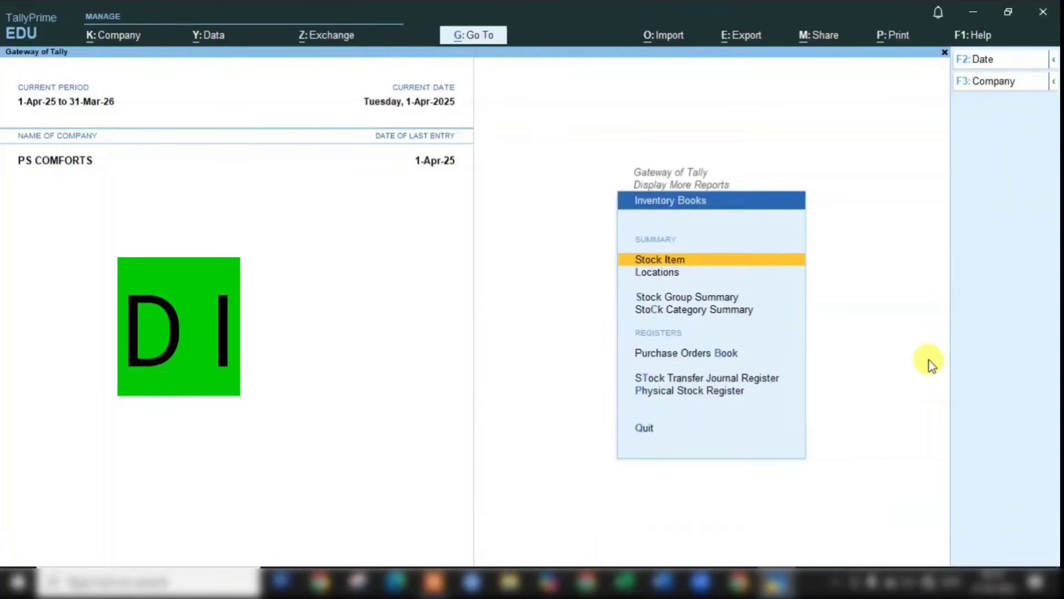
{"action": "key", "text": "i"}
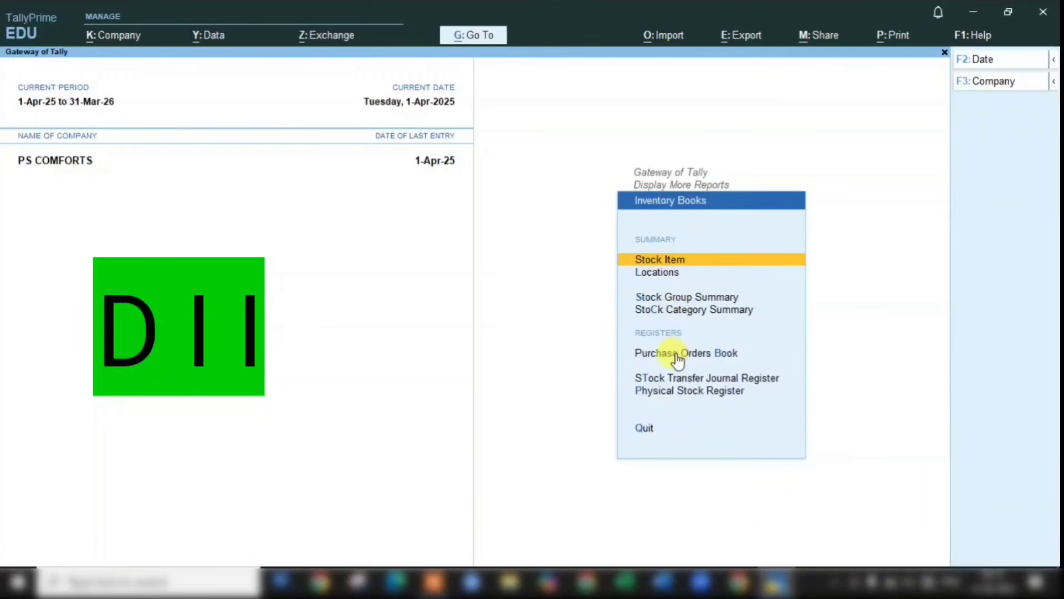
{"action": "left_click", "coordinate": [675, 309]}
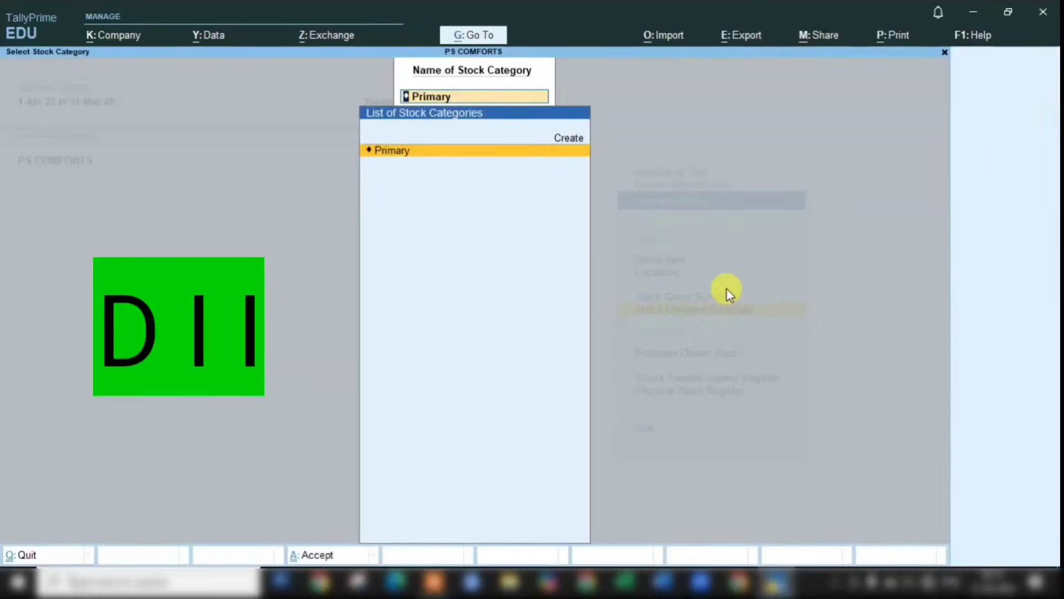
{"action": "key", "text": "Escape"}
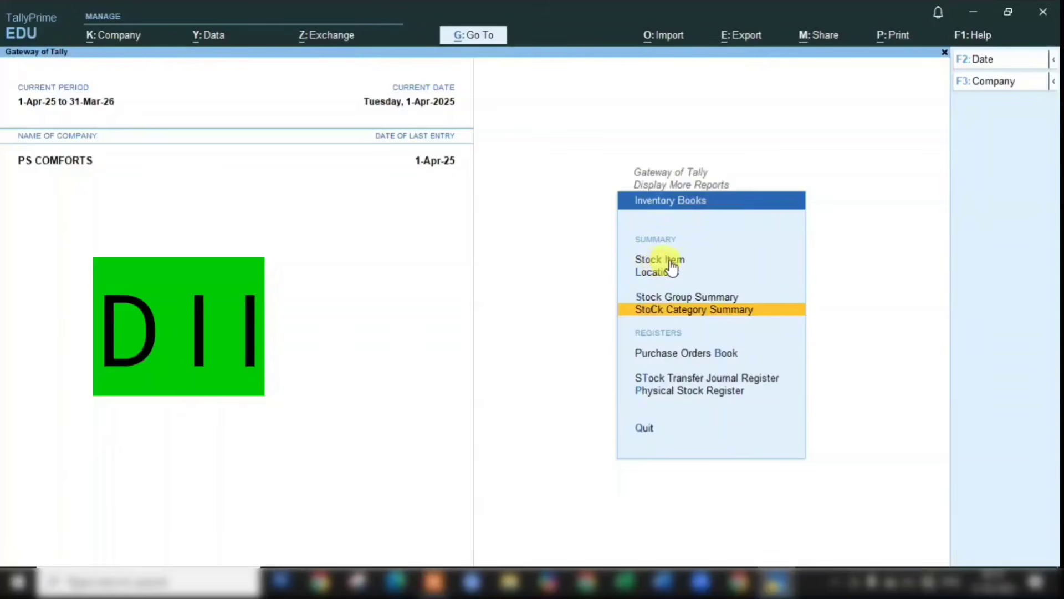
{"action": "left_click", "coordinate": [759, 278]}
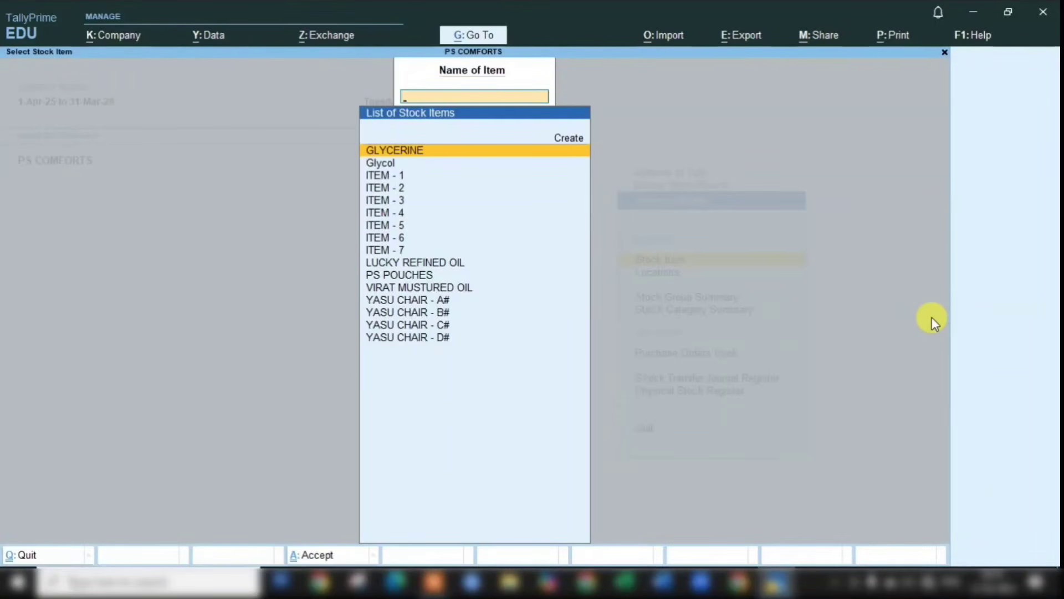
{"action": "key", "text": "Return"}
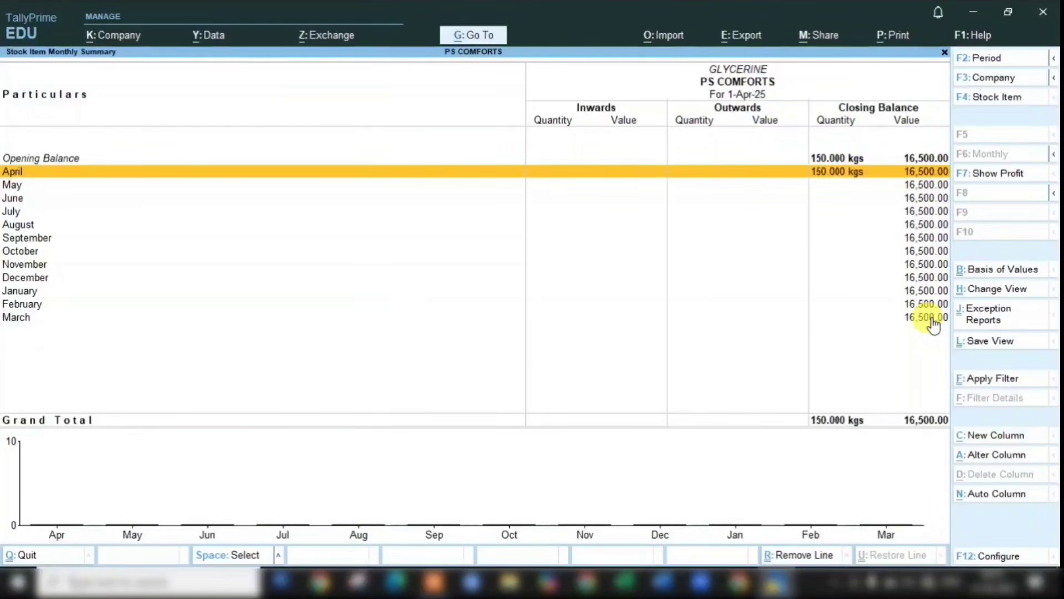
Set the GLYCERINE monthly summary period from 1-4-2024 to 2-4-2025
{"action": "key", "text": "F2"}
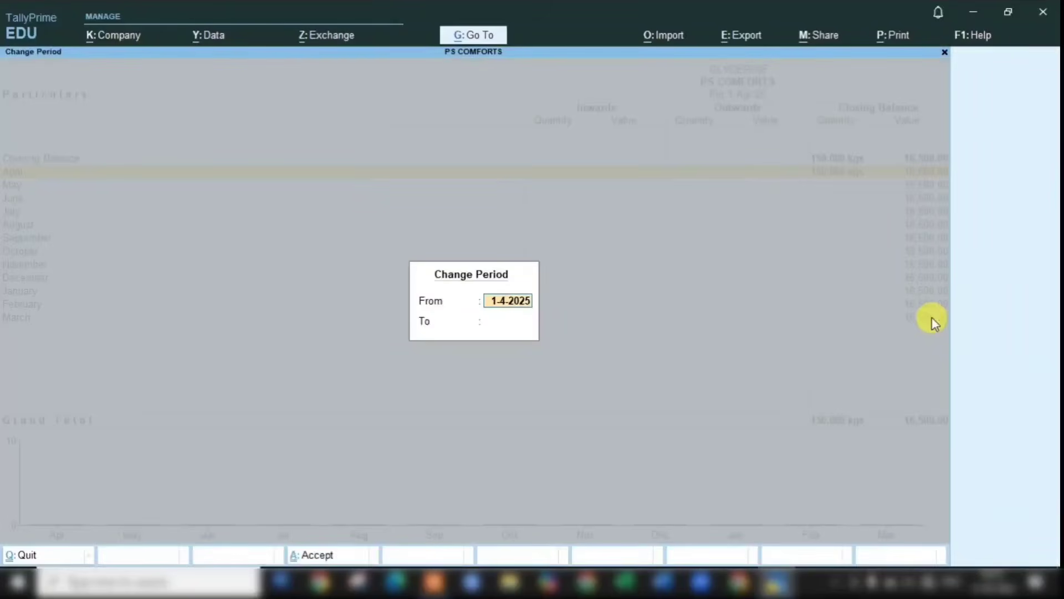
{"action": "type", "text": "A24"}
{"action": "key", "text": "Return"}
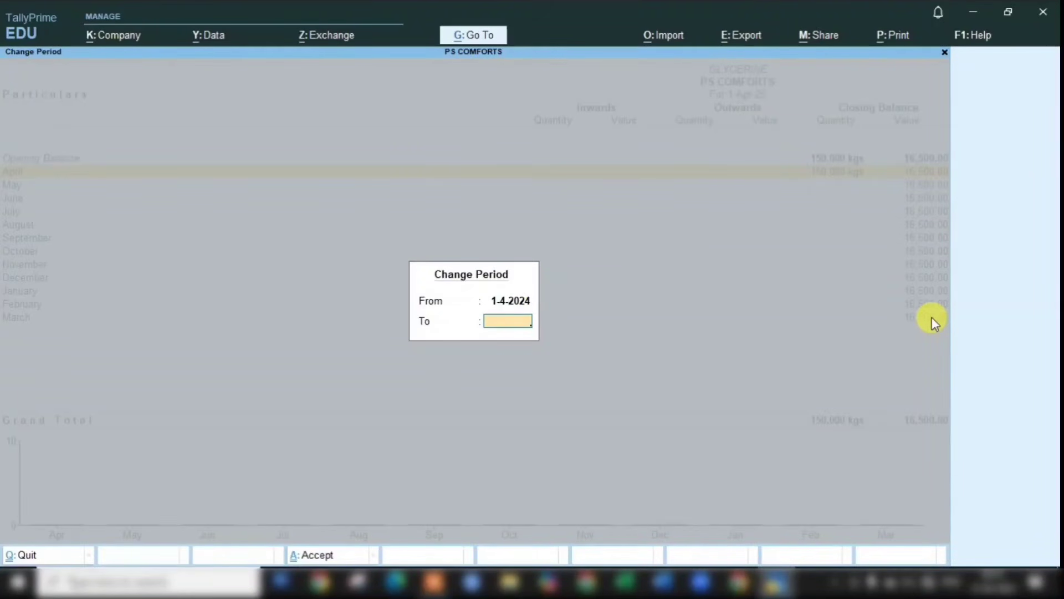
{"action": "type", "text": "2-4-25"}
{"action": "key", "text": "Return"}
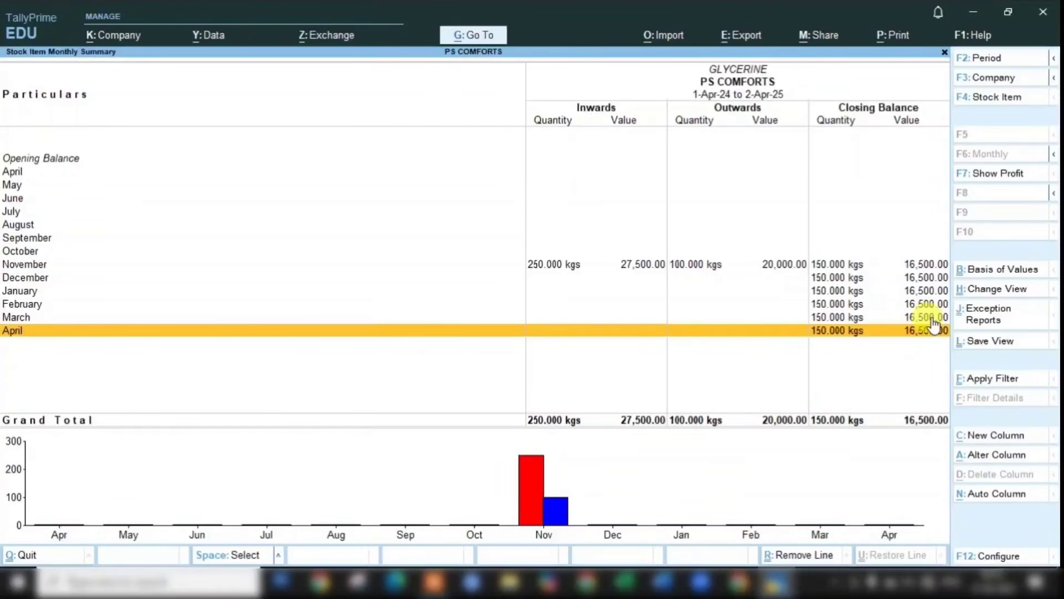
Examine GLYCERINE's purchase and sales vouchers for November, then return to the monthly summary
{"action": "left_click", "coordinate": [569, 272]}
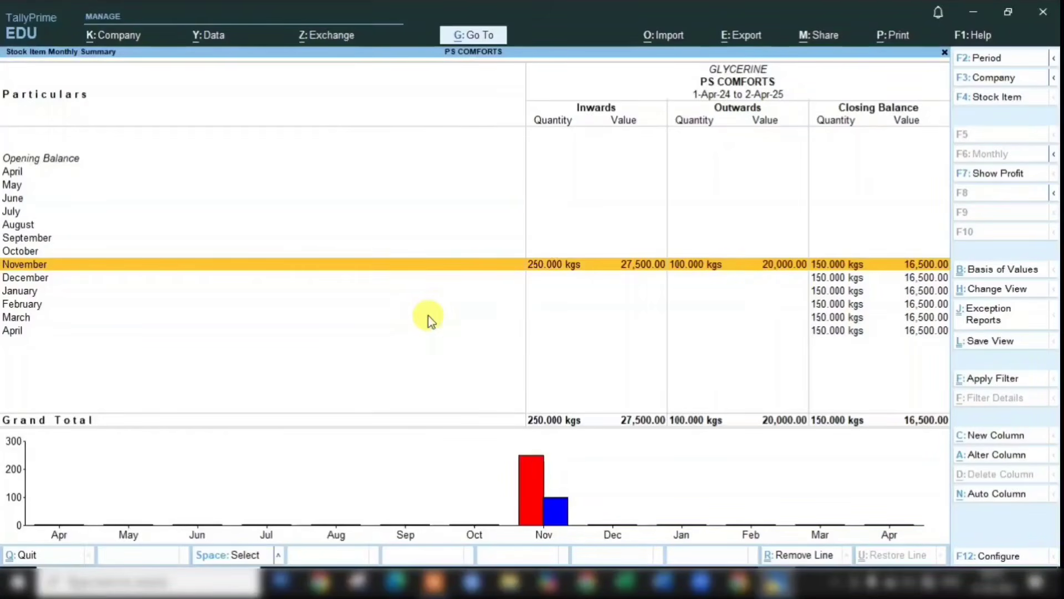
{"action": "key", "text": "Return"}
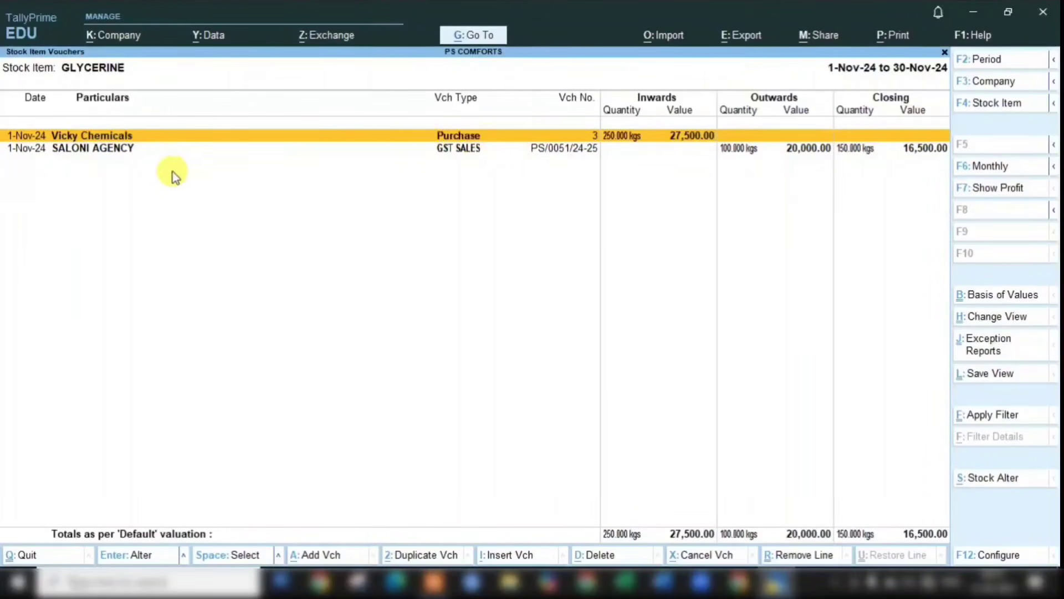
{"action": "left_click", "coordinate": [125, 151]}
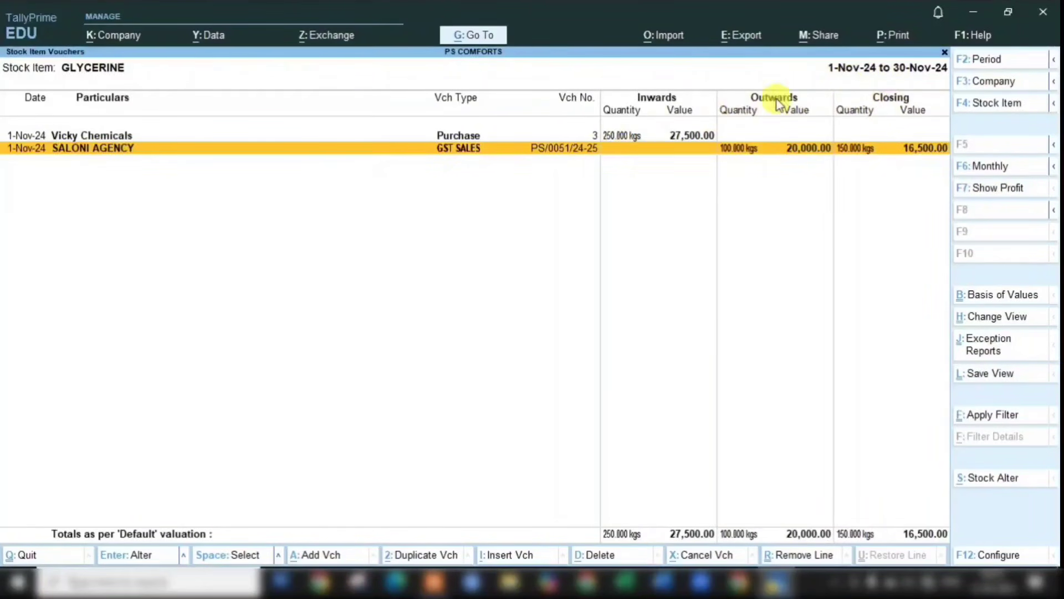
{"action": "key", "text": "Escape"}
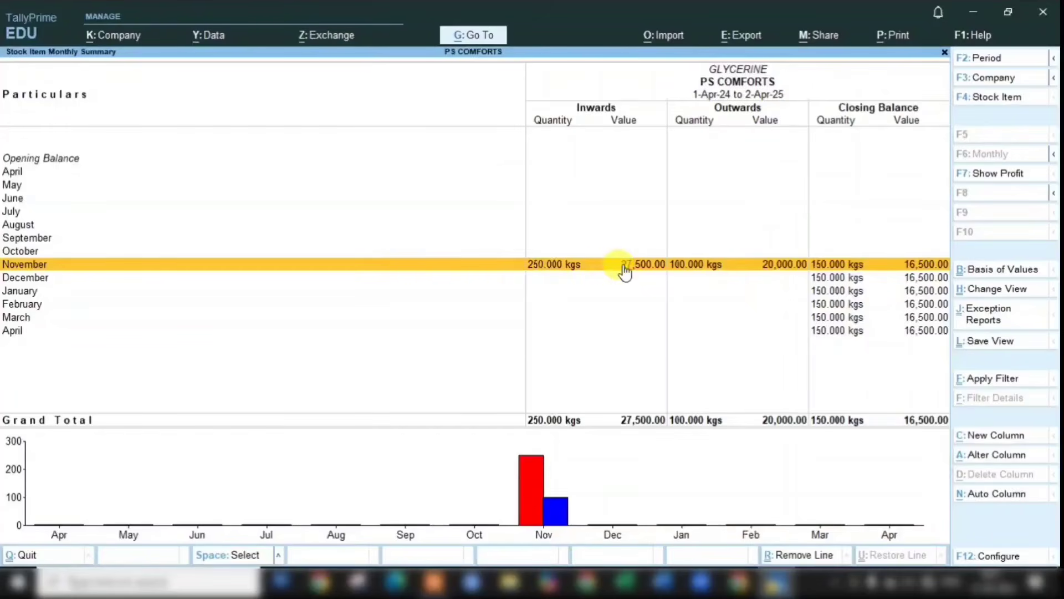
{"action": "left_click", "coordinate": [764, 282]}
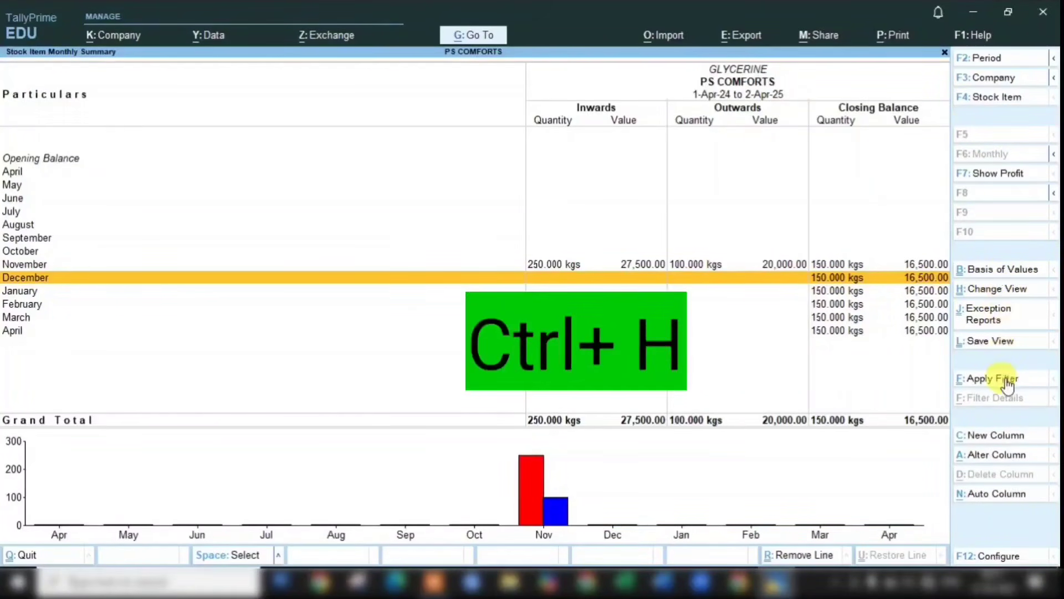
Change the GLYCERINE monthly summary to the Stock Query view, then return to the Gateway of Tally
{"action": "key", "text": "ctrl"}
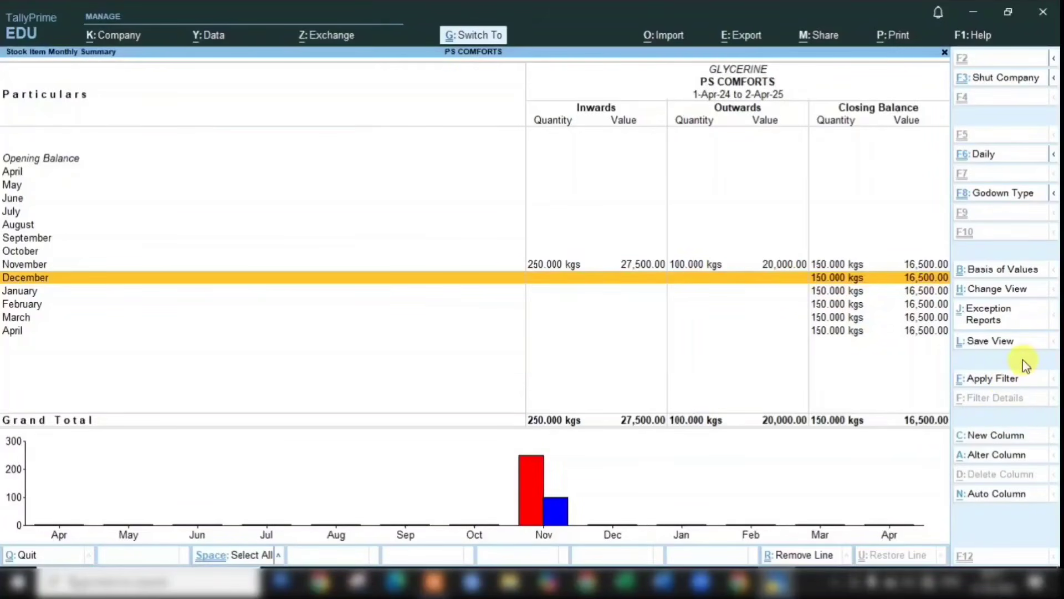
{"action": "key", "text": "ctrl+h"}
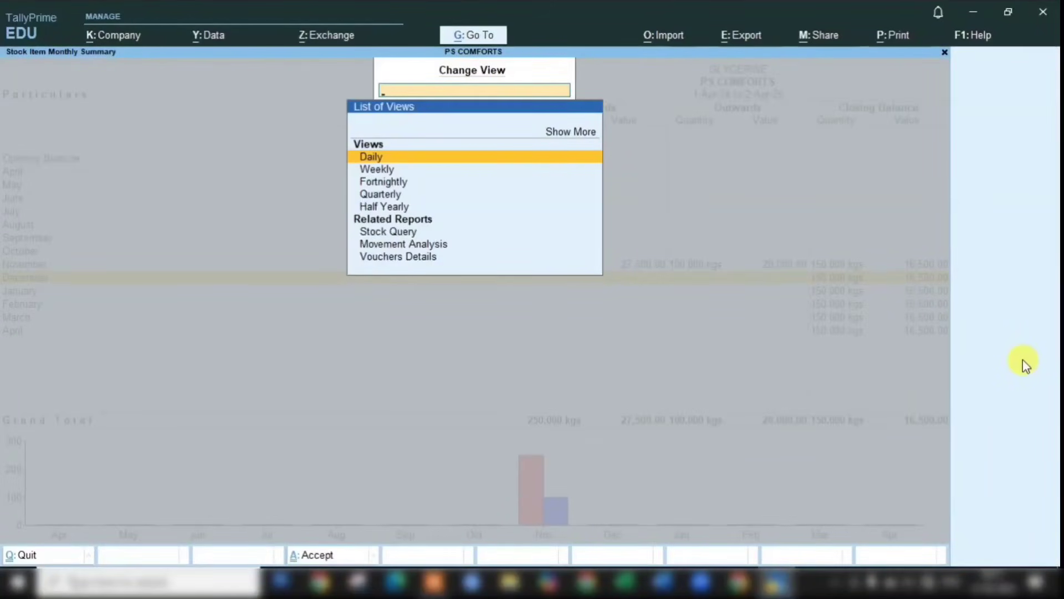
{"action": "key", "text": "Down"}
{"action": "key", "text": "Down"}
{"action": "key", "text": "Down"}
{"action": "key", "text": "Down"}
{"action": "key", "text": "Down"}
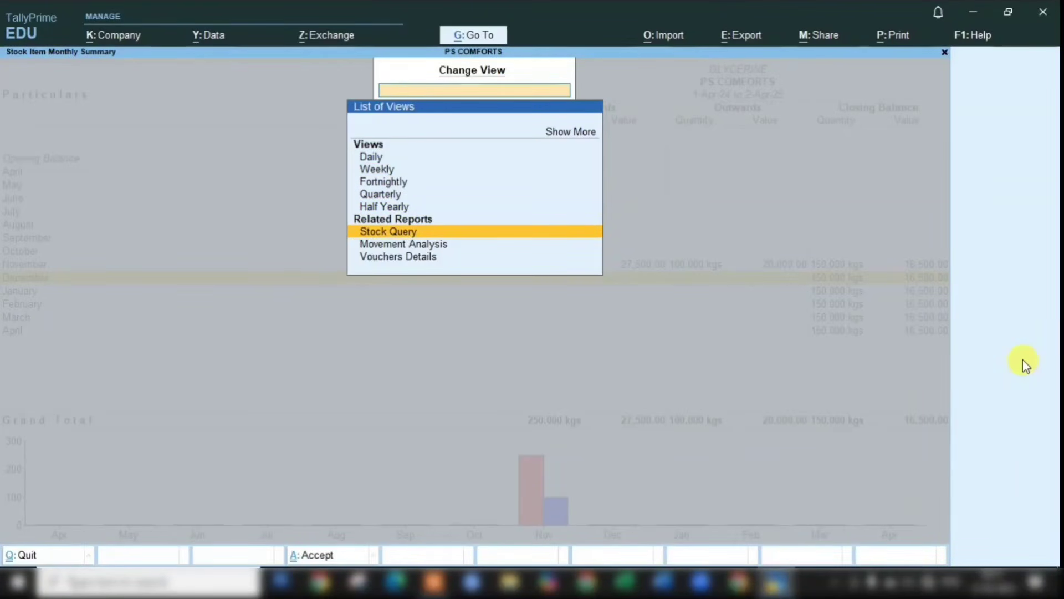
{"action": "key", "text": "Up"}
{"action": "key", "text": "Up"}
{"action": "key", "text": "Up"}
{"action": "key", "text": "Up"}
{"action": "key", "text": "Up"}
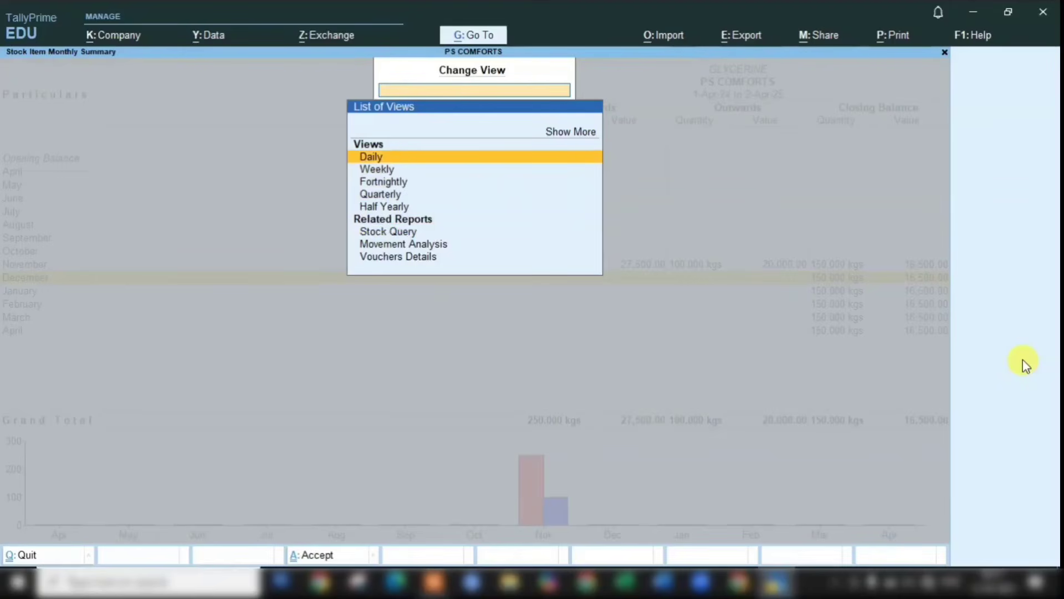
{"action": "key", "text": "Down"}
{"action": "key", "text": "Down"}
{"action": "key", "text": "Down"}
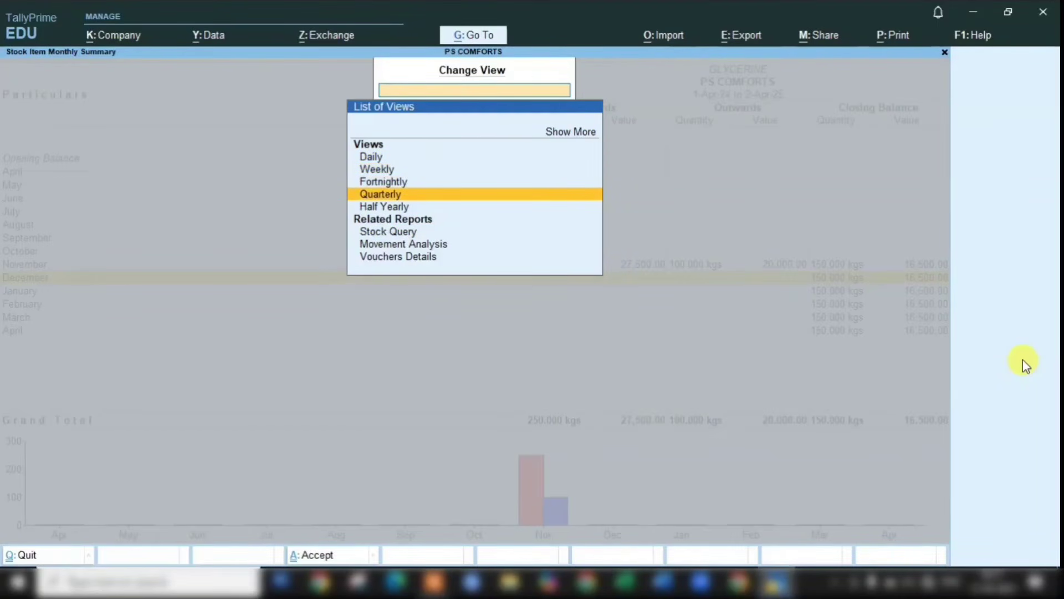
{"action": "key", "text": "Down"}
{"action": "key", "text": "Down"}
{"action": "key", "text": "Down"}
{"action": "key", "text": "Down"}
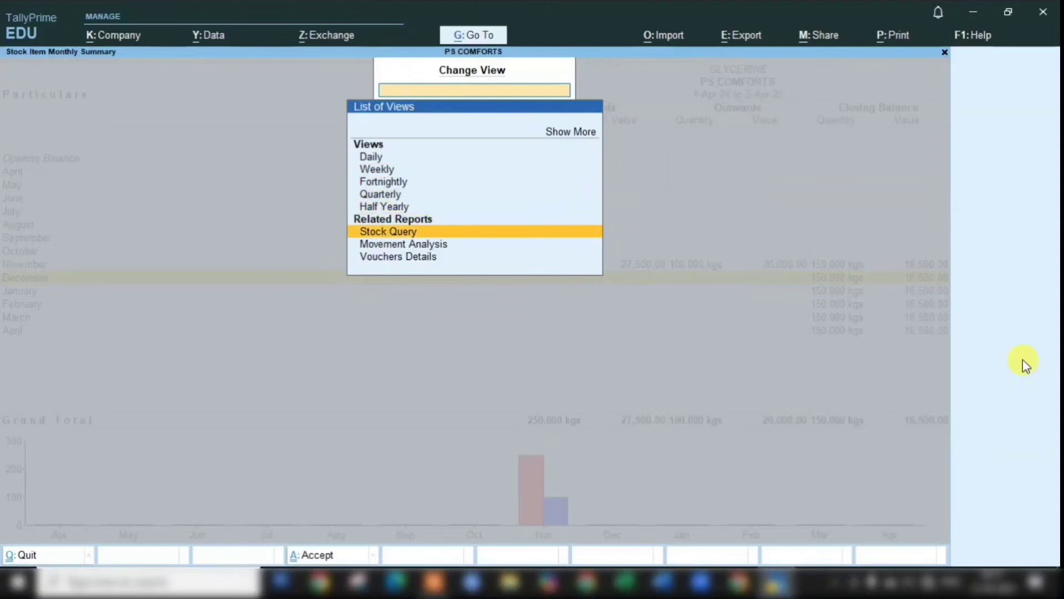
{"action": "key", "text": "Up"}
{"action": "key", "text": "Up"}
{"action": "key", "text": "Up"}
{"action": "key", "text": "Up"}
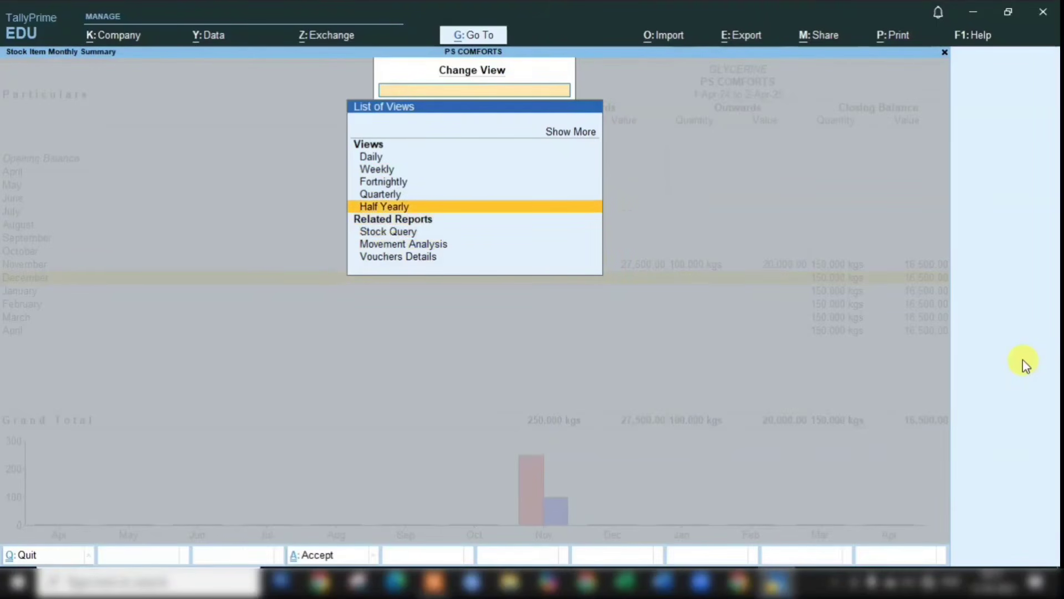
{"action": "key", "text": "Down"}
{"action": "key", "text": "Down"}
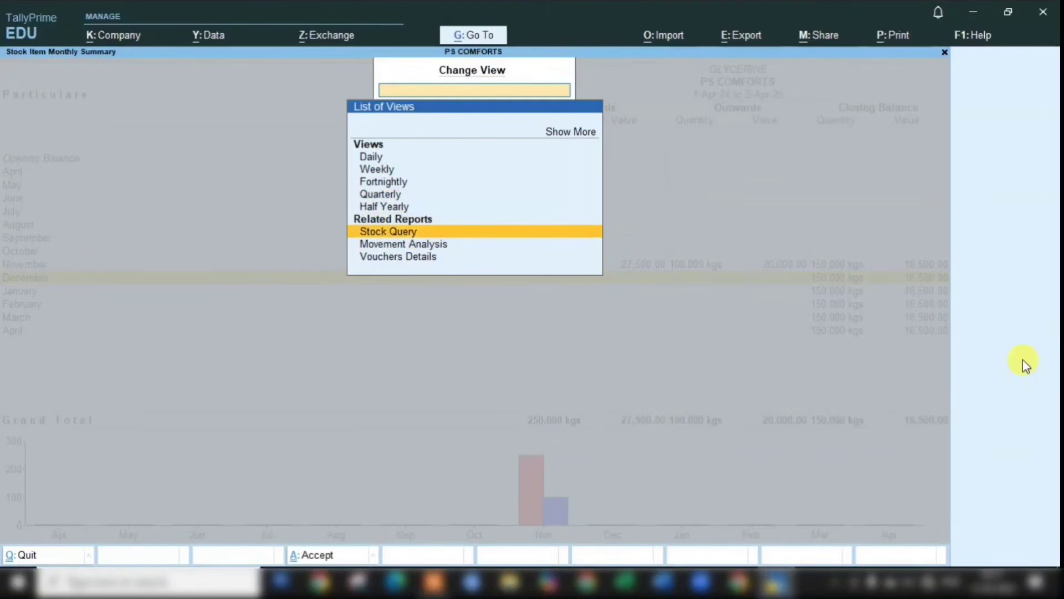
{"action": "key", "text": "Return"}
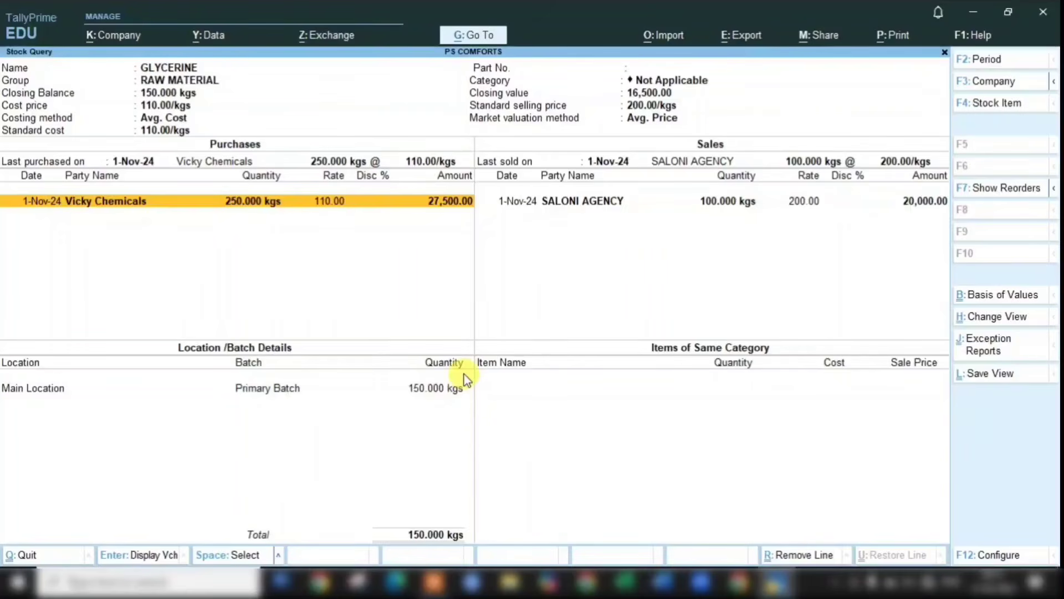
{"action": "key", "text": "Escape"}
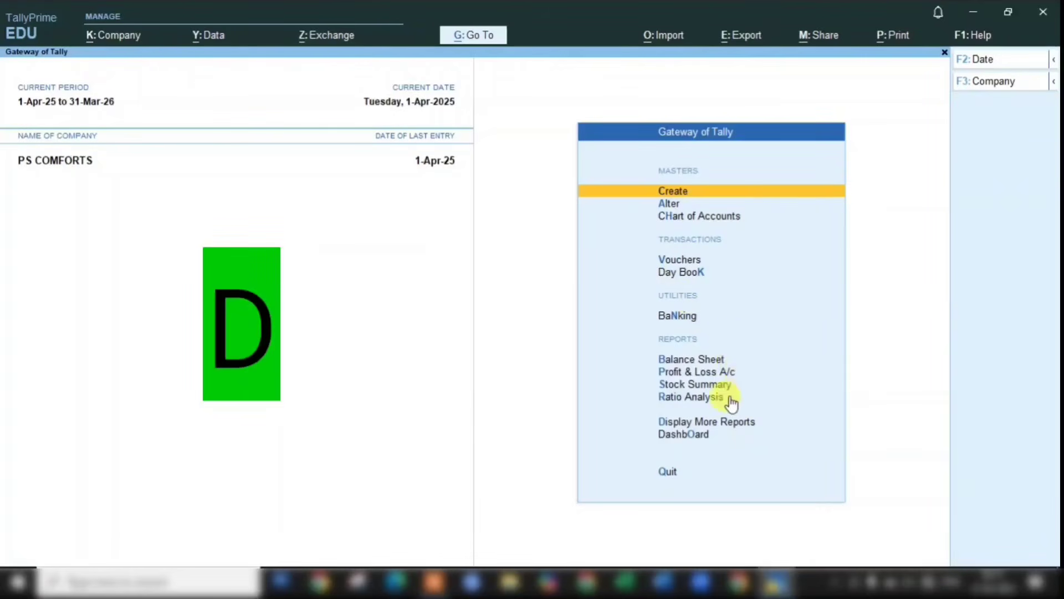
Open the Day Book from the additional reports and advance its date day by day to 9-Apr-25
{"action": "key", "text": "d"}
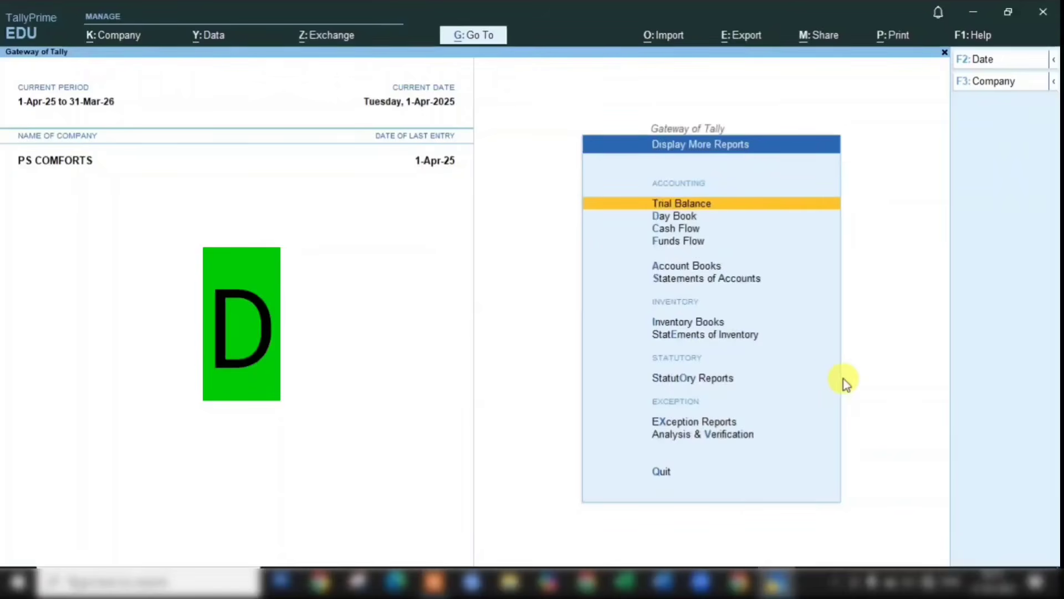
{"action": "key", "text": "d"}
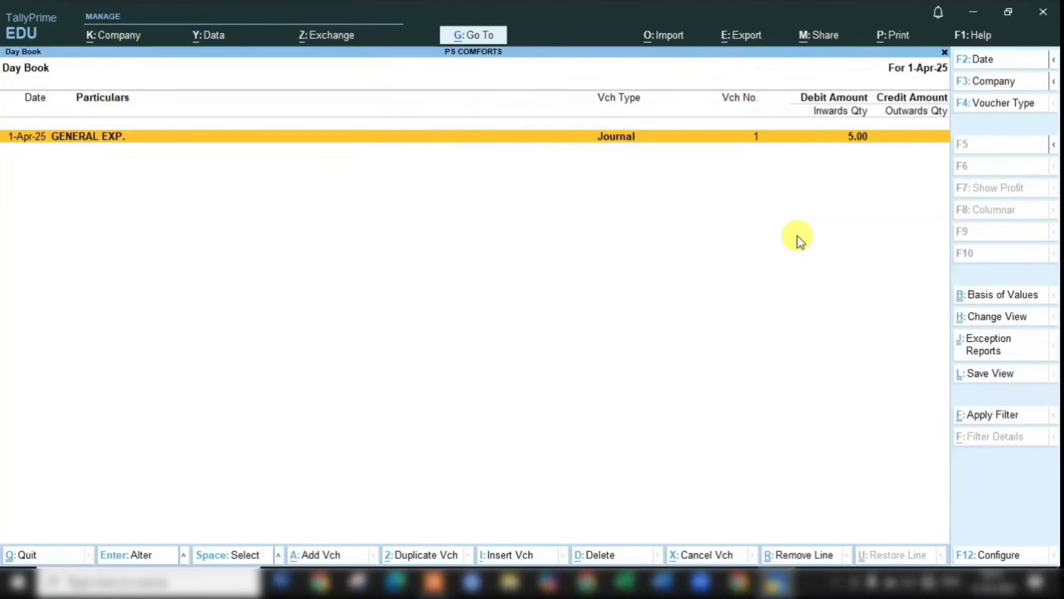
{"action": "key", "text": "plus"}
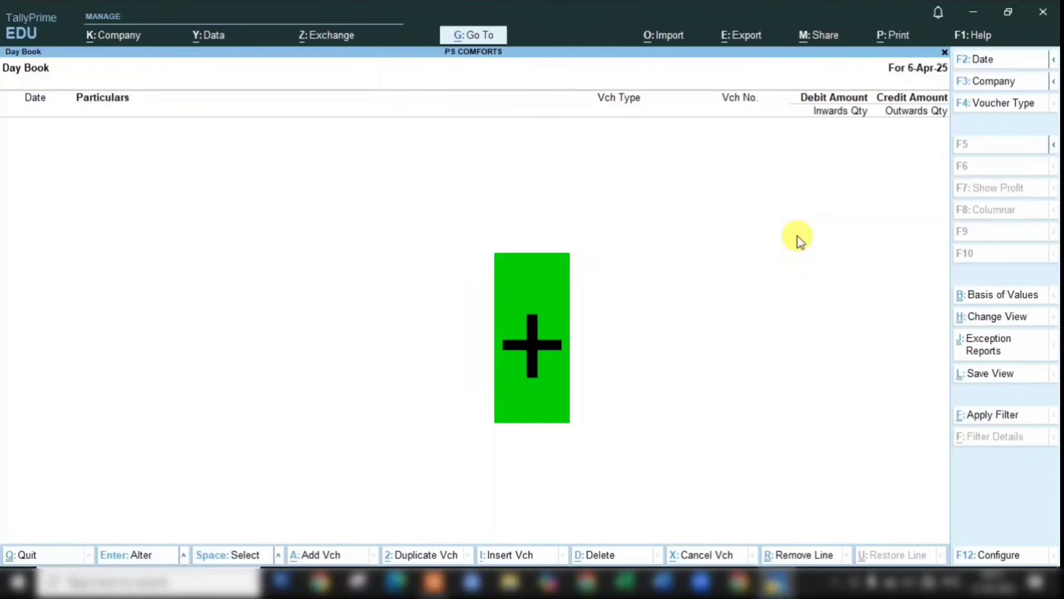
{"action": "key", "text": "plus"}
{"action": "key", "text": "plus"}
{"action": "key", "text": "plus"}
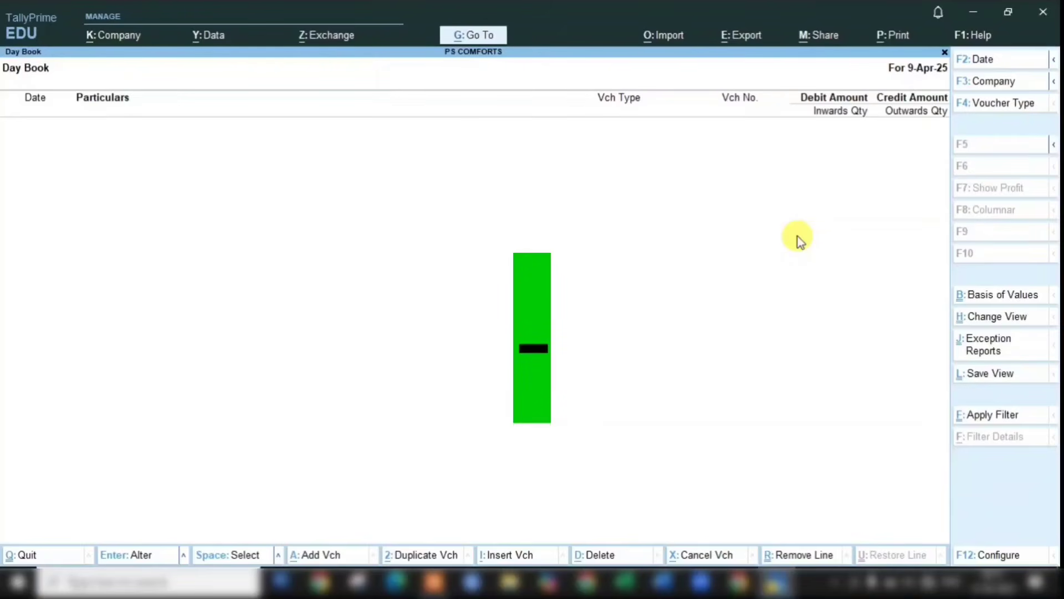
Move the Day Book date back day by day to 3-Apr-25, then return to the Gateway of Tally
{"action": "key", "text": "minus"}
{"action": "key", "text": "minus"}
{"action": "key", "text": "minus"}
{"action": "key", "text": "minus"}
{"action": "key", "text": "minus"}
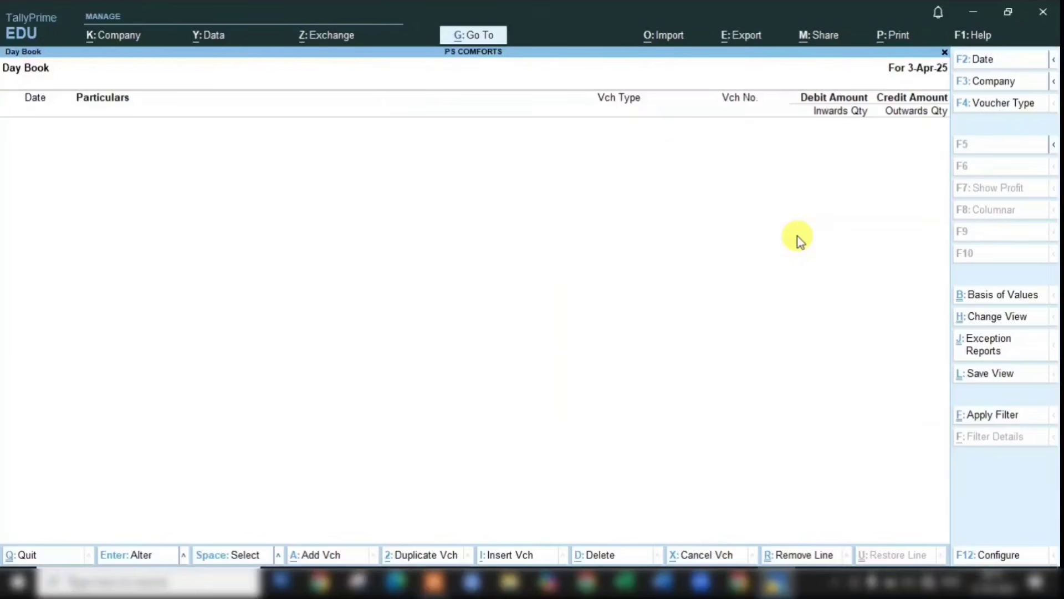
{"action": "key", "text": "Escape"}
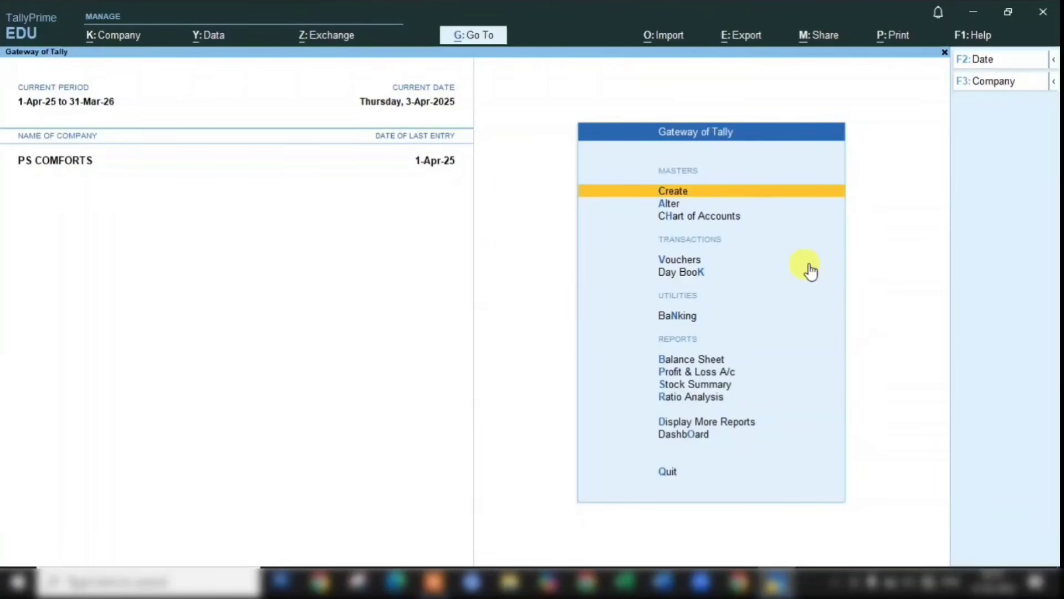
Open the Sales Register from the account books
{"action": "key", "text": "d"}
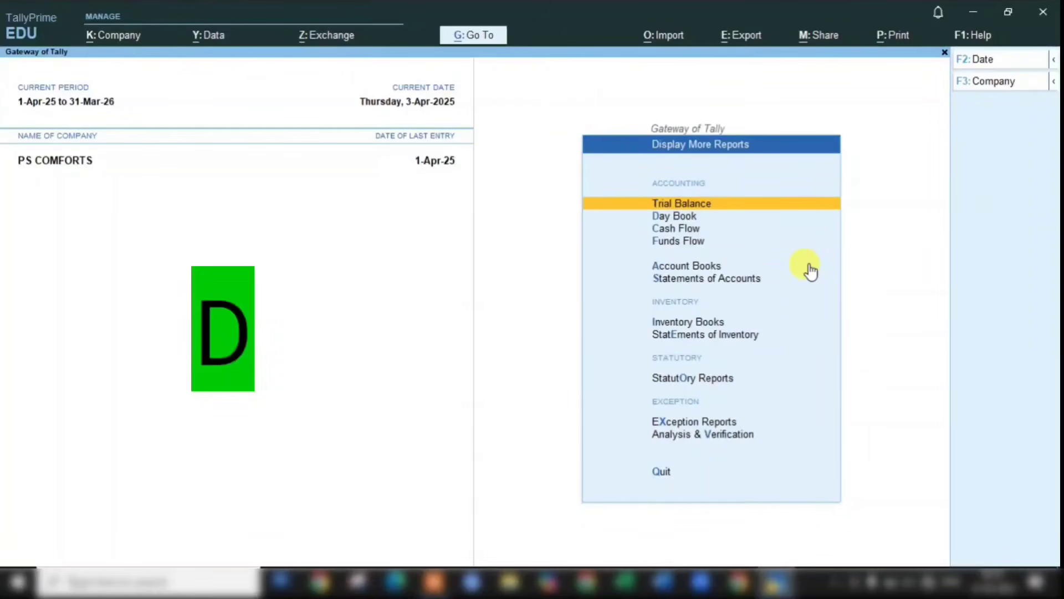
{"action": "key", "text": "a"}
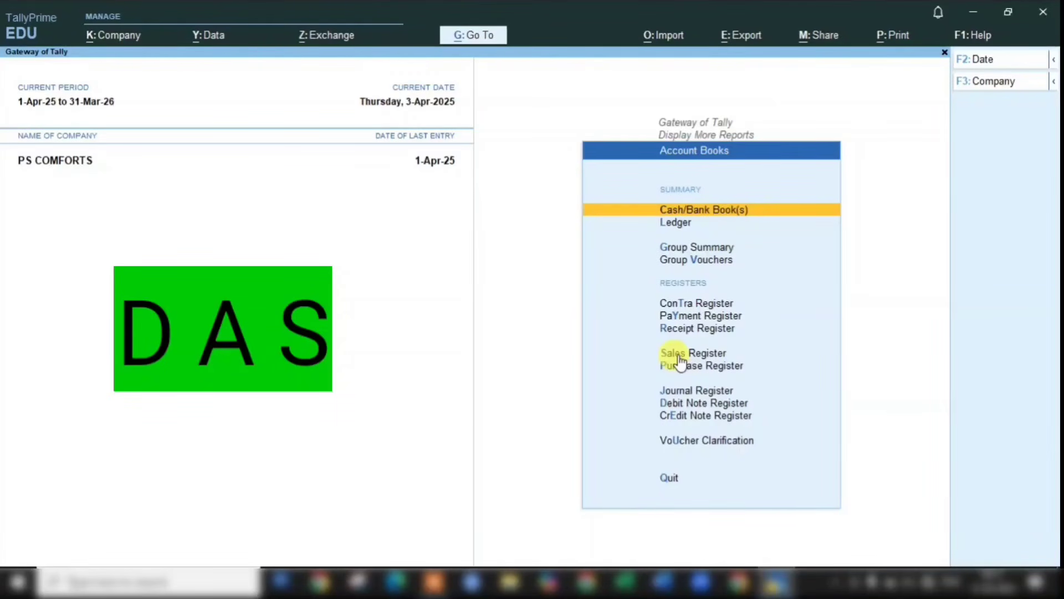
{"action": "key", "text": "s"}
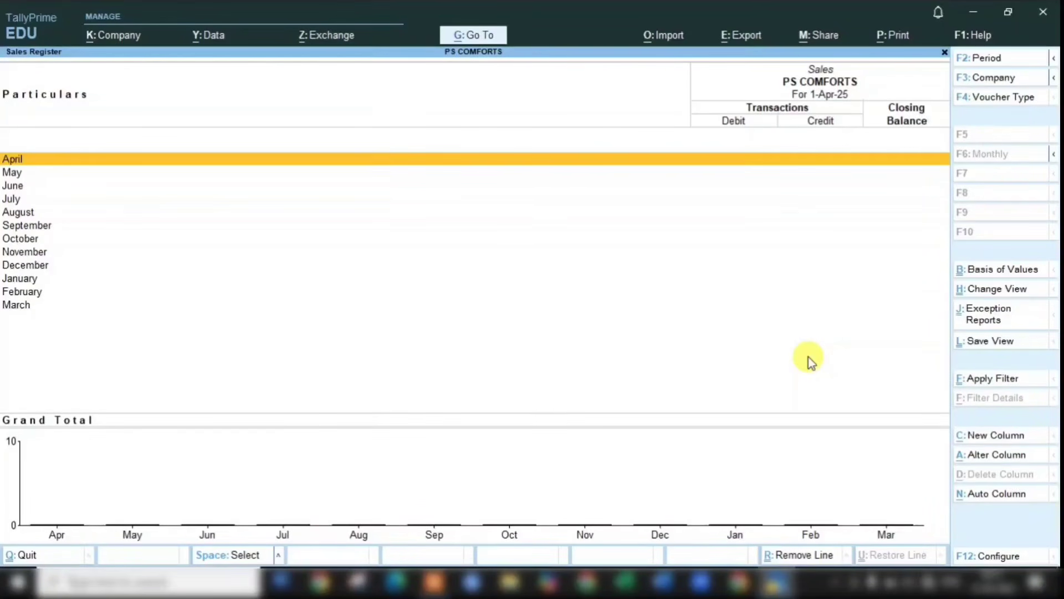
Set the Sales Register period from 1-4-24 to the end of March 2025, entering M25 as the end date
{"action": "key", "text": "F2"}
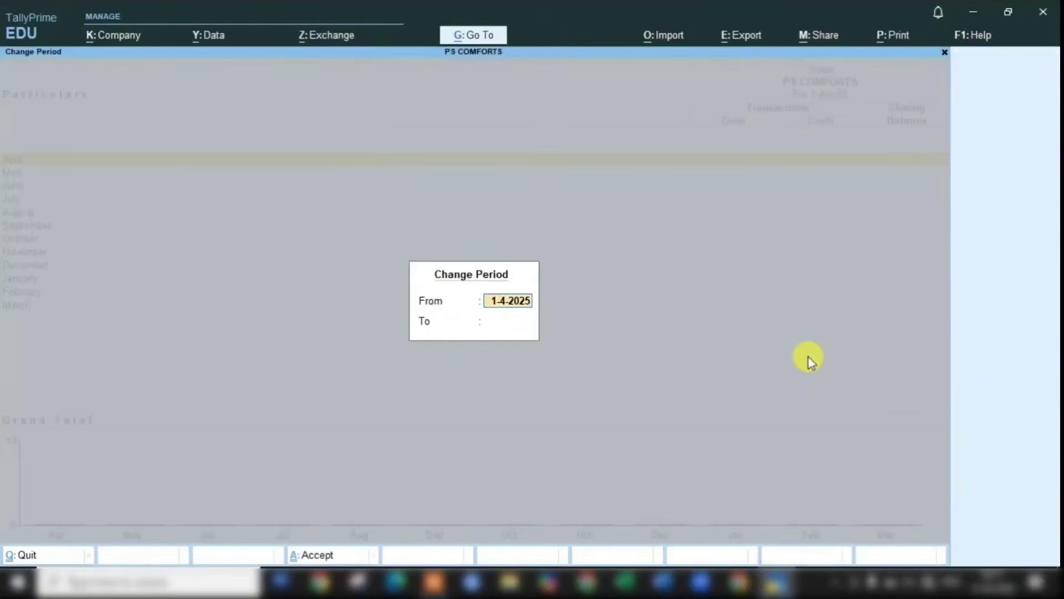
{"action": "type", "text": "1-4-24"}
{"action": "key", "text": "Return"}
{"action": "type", "text": "M25"}
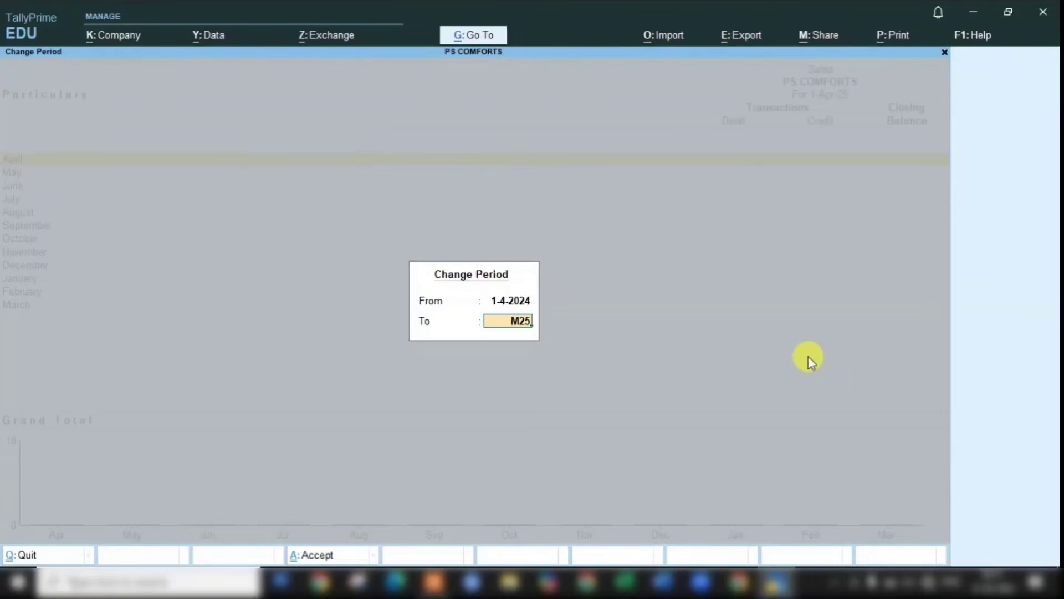
{"action": "key", "text": "Return"}
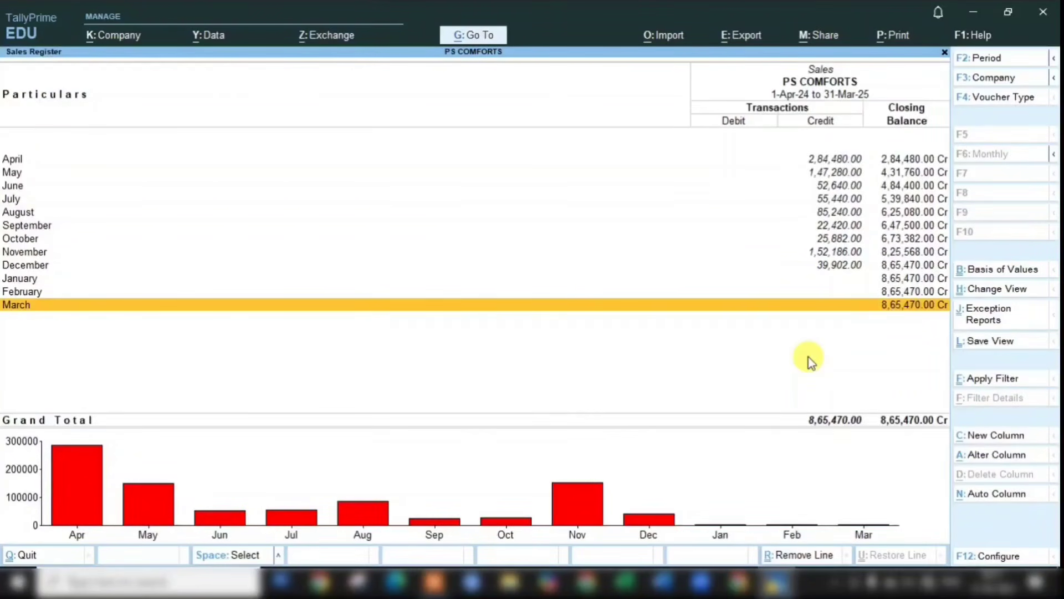
Open the list of April sales vouchers from the Sales Register
{"action": "key", "text": "Up"}
{"action": "key", "text": "Up"}
{"action": "key", "text": "Up"}
{"action": "key", "text": "Up"}
{"action": "key", "text": "Up"}
{"action": "key", "text": "Up"}
{"action": "key", "text": "Up"}
{"action": "key", "text": "Up"}
{"action": "key", "text": "Up"}
{"action": "key", "text": "Up"}
{"action": "key", "text": "Up"}
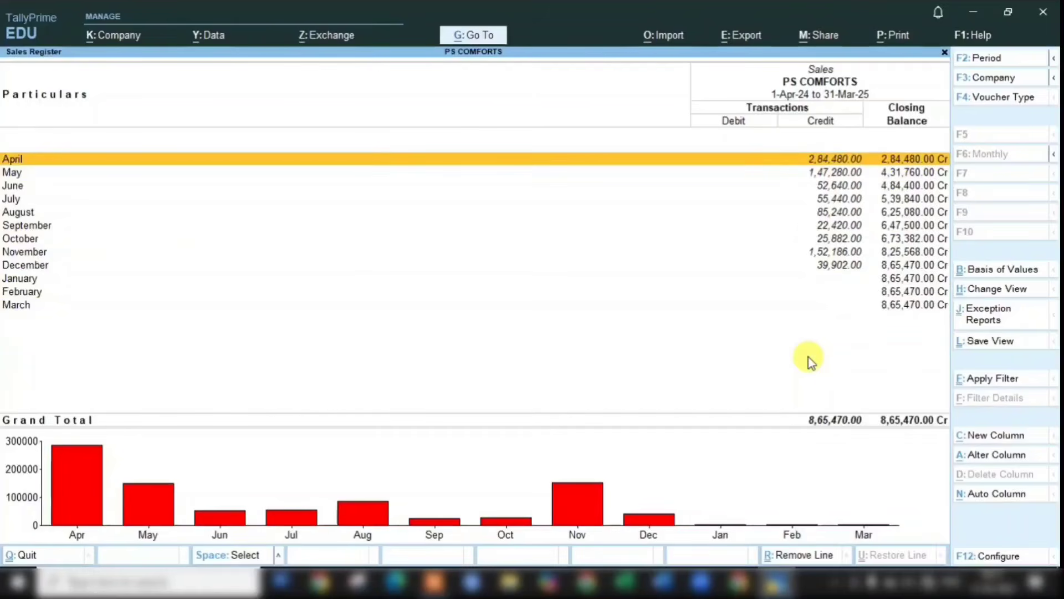
{"action": "key", "text": "Down"}
{"action": "key", "text": "Down"}
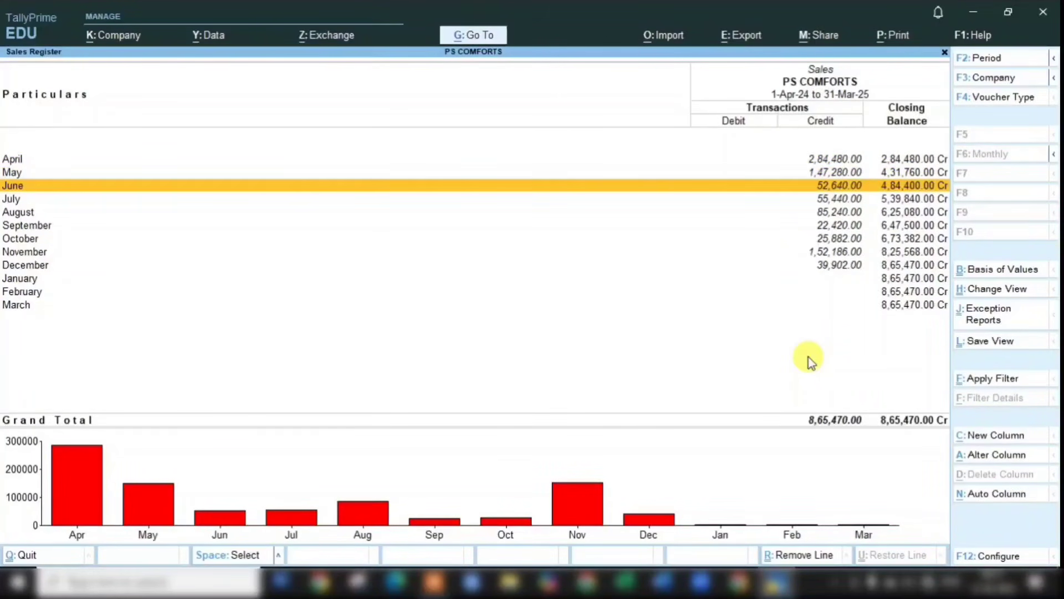
{"action": "key", "text": "Up"}
{"action": "key", "text": "Up"}
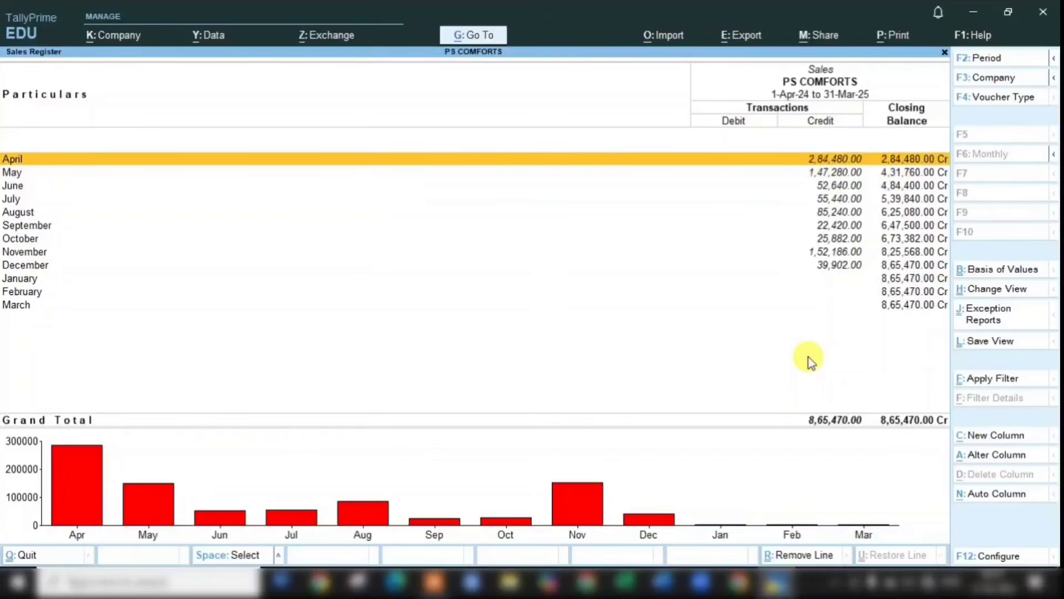
{"action": "key", "text": "Return"}
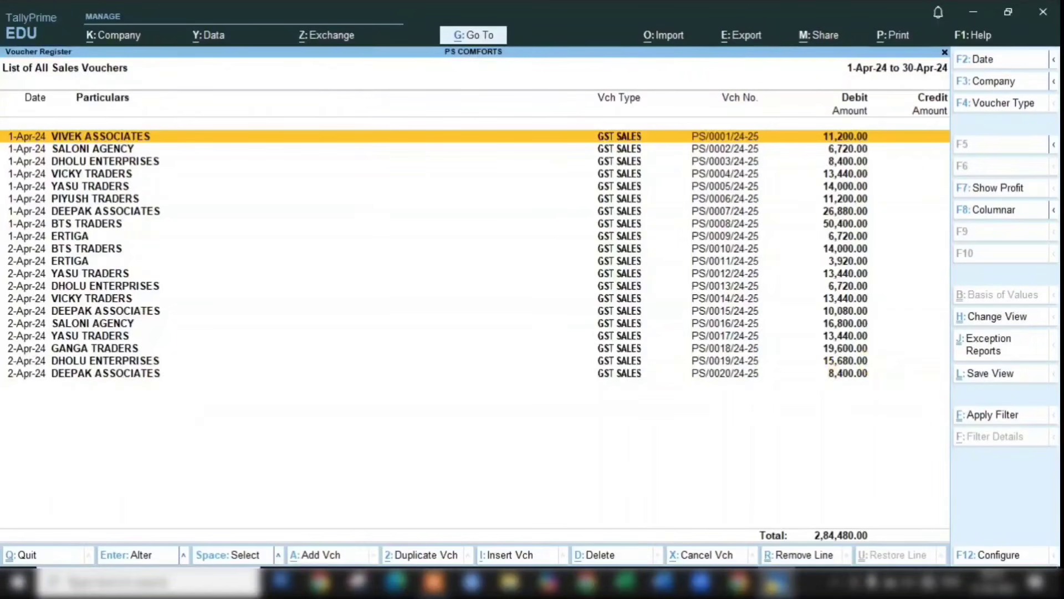
Display the April sales vouchers as a columnar register with quantity details shown, without alternate units or rate details
{"action": "left_click", "coordinate": [992, 214]}
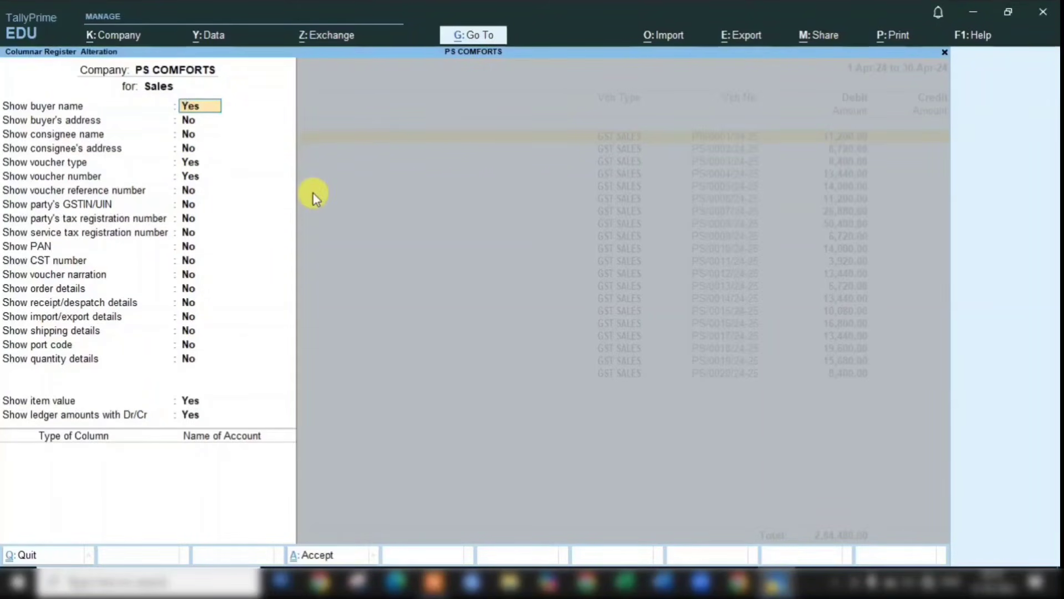
{"action": "key", "text": "Return"}
{"action": "key", "text": "Return"}
{"action": "key", "text": "Return"}
{"action": "key", "text": "Return"}
{"action": "key", "text": "Return"}
{"action": "key", "text": "Return"}
{"action": "key", "text": "Return"}
{"action": "key", "text": "Return"}
{"action": "key", "text": "Return"}
{"action": "key", "text": "Return"}
{"action": "key", "text": "Return"}
{"action": "key", "text": "Return"}
{"action": "key", "text": "Return"}
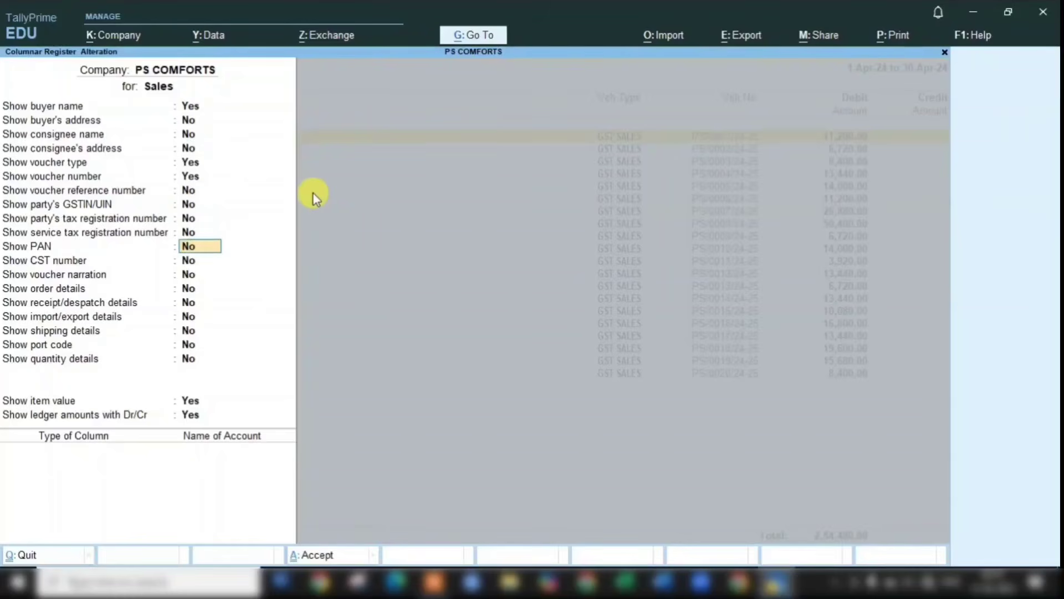
{"action": "key", "text": "Return"}
{"action": "key", "text": "Return"}
{"action": "key", "text": "Return"}
{"action": "key", "text": "Return"}
{"action": "key", "text": "Return"}
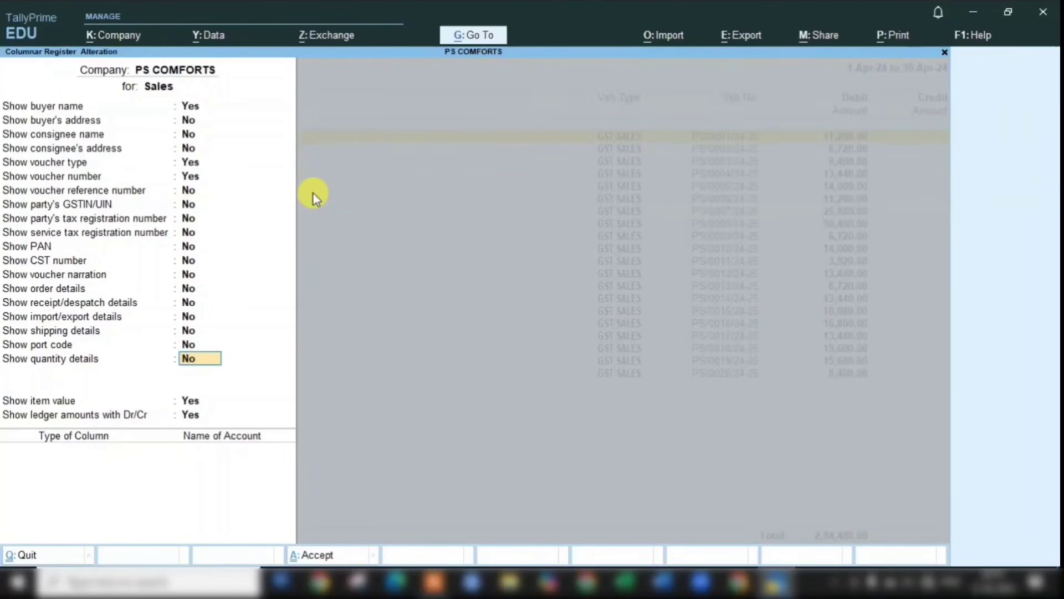
{"action": "type", "text": "Yes"}
{"action": "key", "text": "Return"}
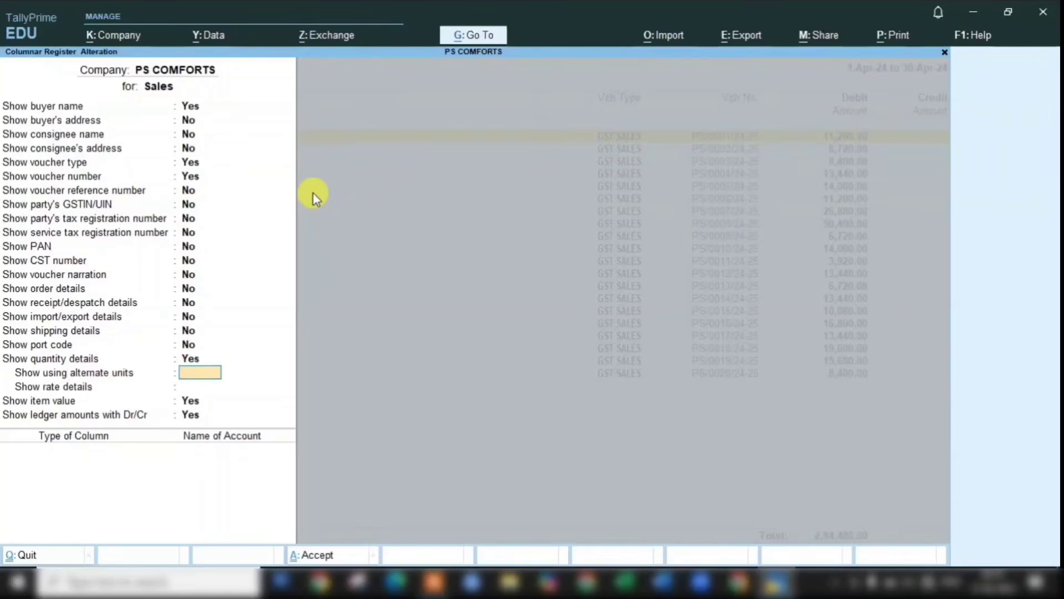
{"action": "key", "text": "Return"}
{"action": "key", "text": "Return"}
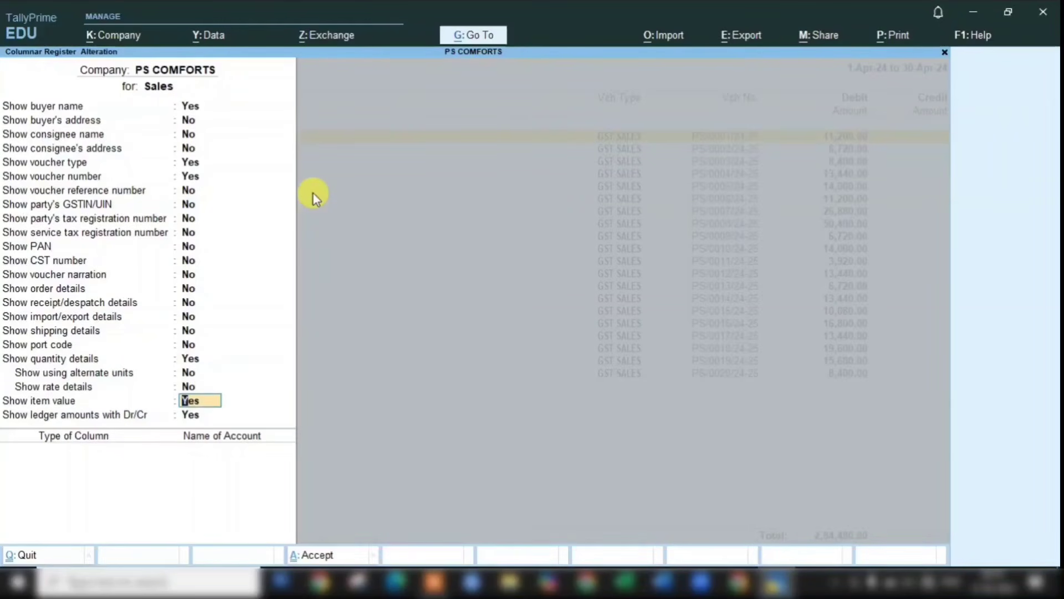
{"action": "key", "text": "Return"}
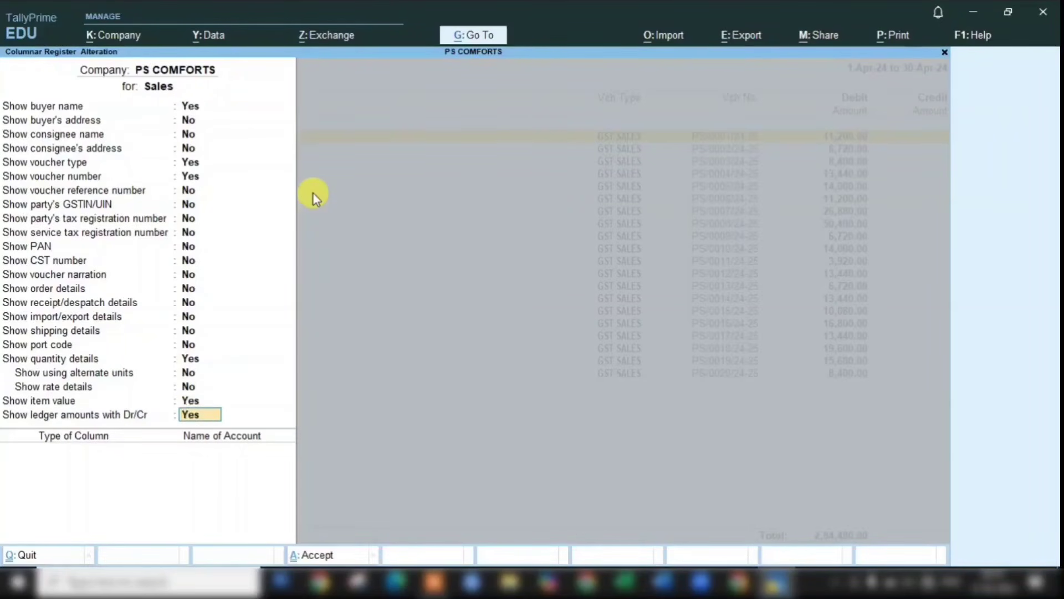
{"action": "key", "text": "Return"}
{"action": "key", "text": "Return"}
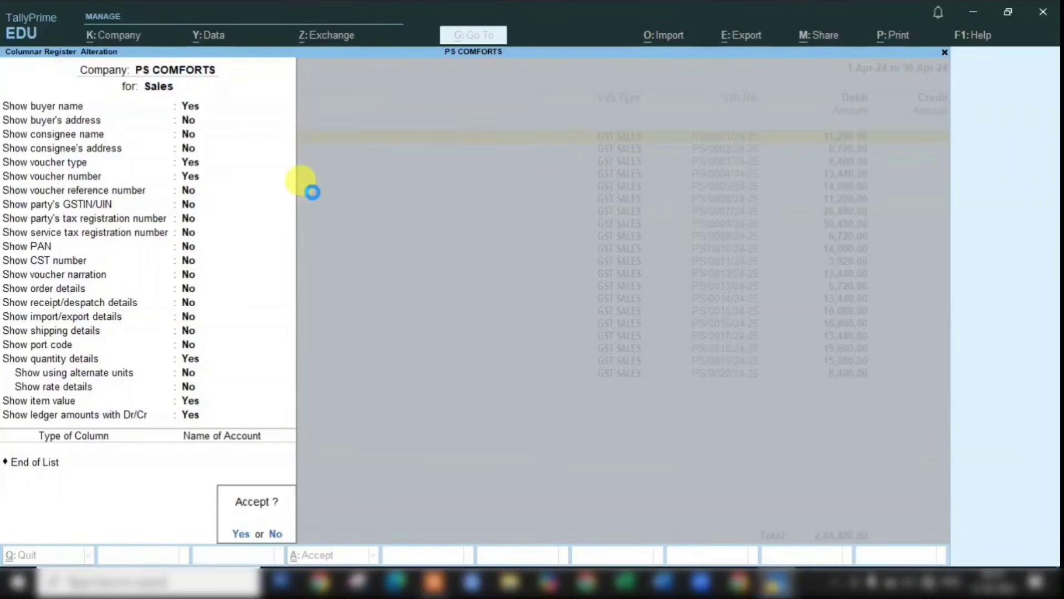
{"action": "key", "text": "Return"}
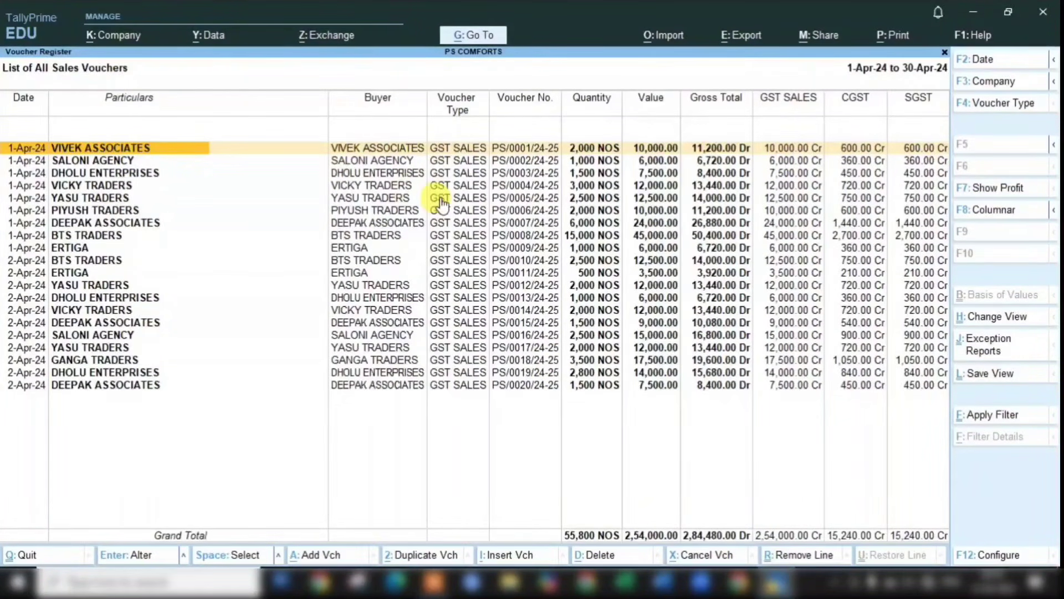
Configure the April sales voucher register to the Detailed format with stock item descriptions and stripe view enabled, keeping the default sorting
{"action": "left_click", "coordinate": [995, 555]}
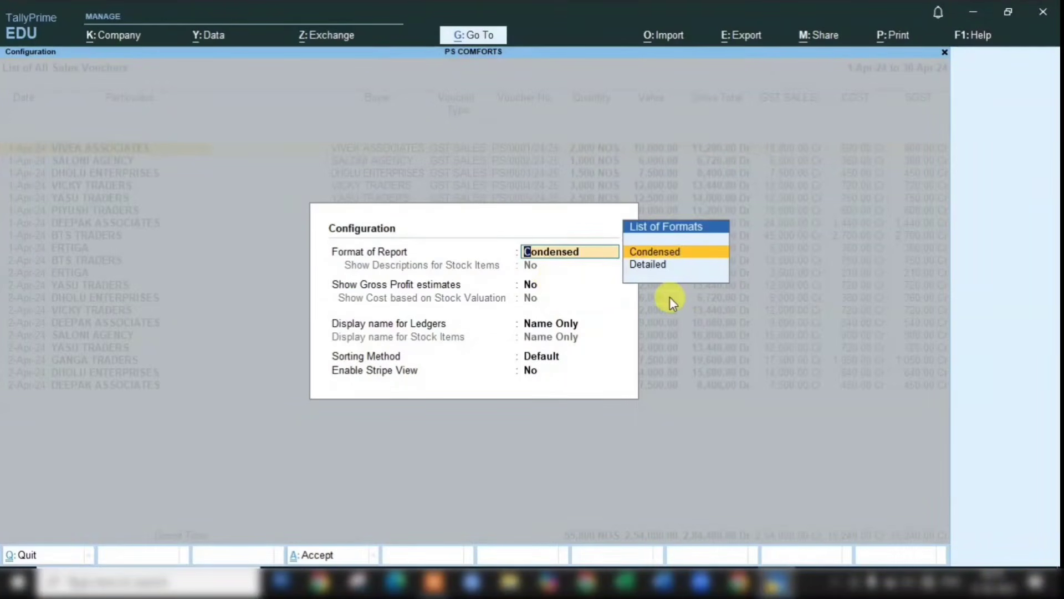
{"action": "key", "text": "Down"}
{"action": "key", "text": "Return"}
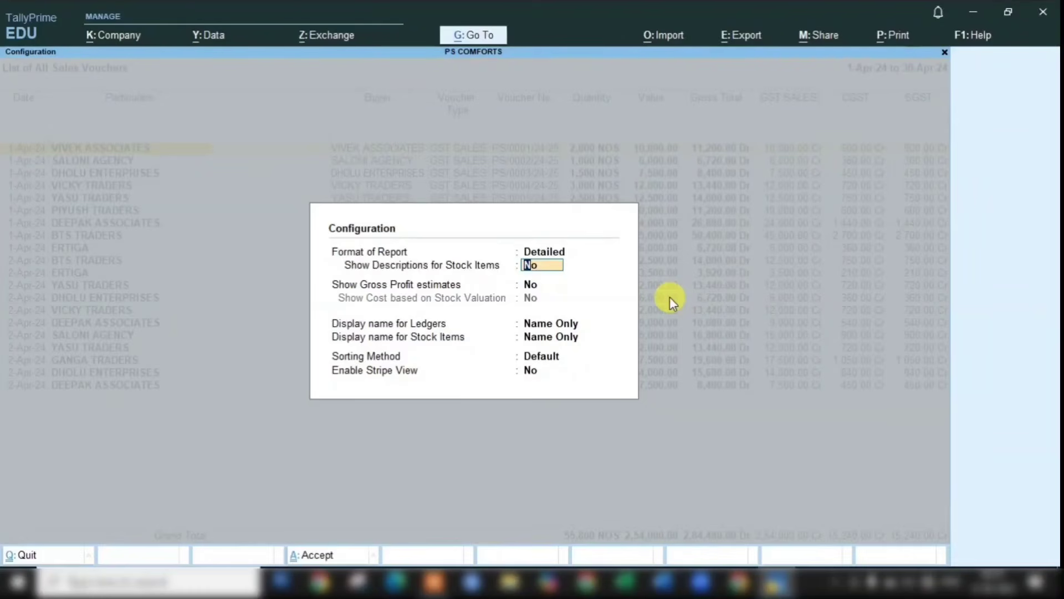
{"action": "type", "text": "y"}
{"action": "key", "text": "Return"}
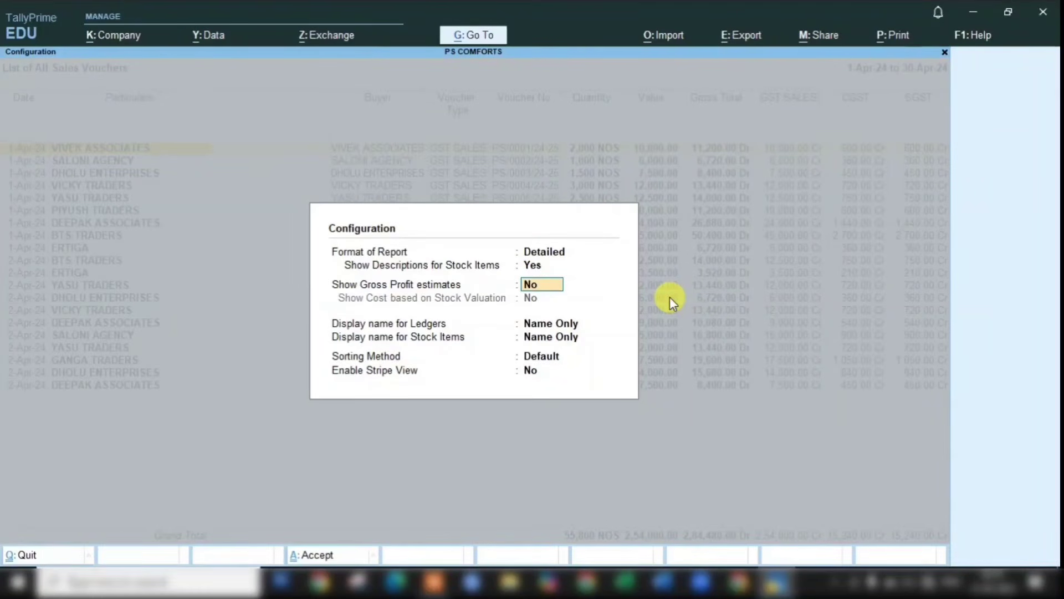
{"action": "key", "text": "Return"}
{"action": "key", "text": "Return"}
{"action": "key", "text": "Return"}
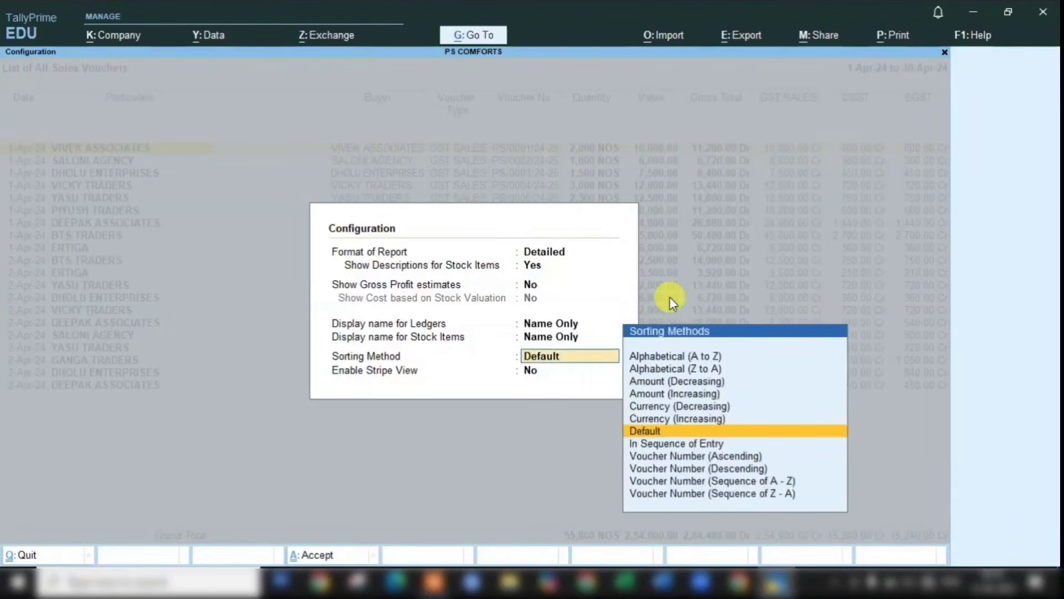
{"action": "key", "text": "Return"}
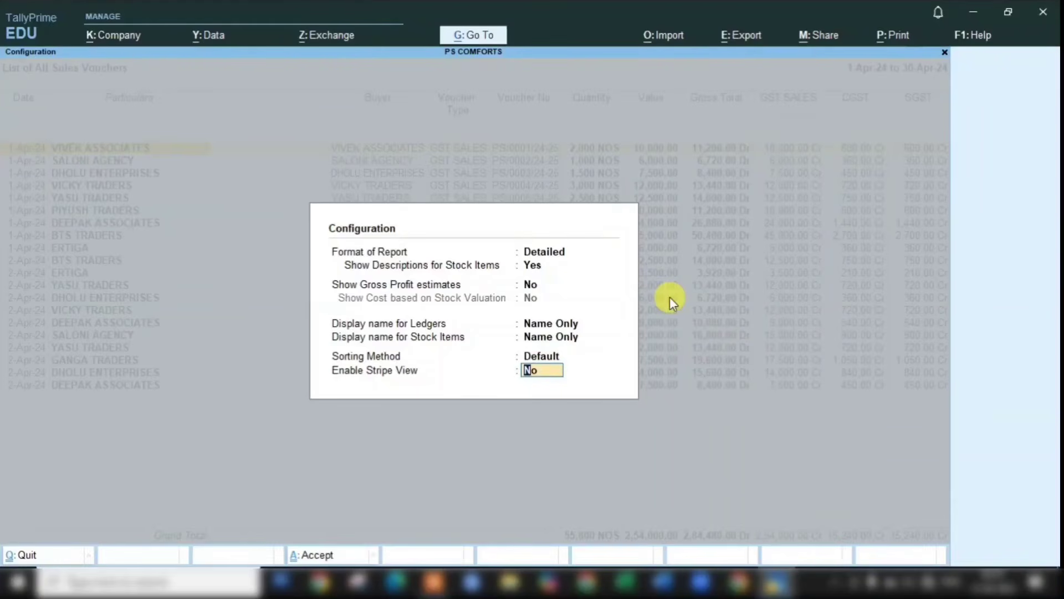
{"action": "type", "text": "YES"}
{"action": "key", "text": "Return"}
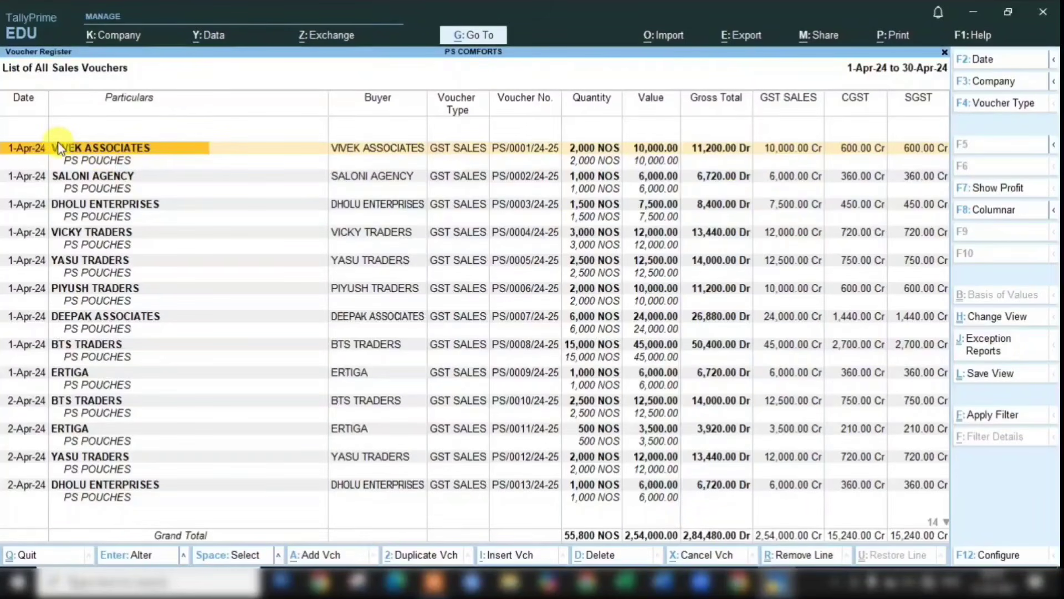
{"action": "left_click", "coordinate": [102, 165]}
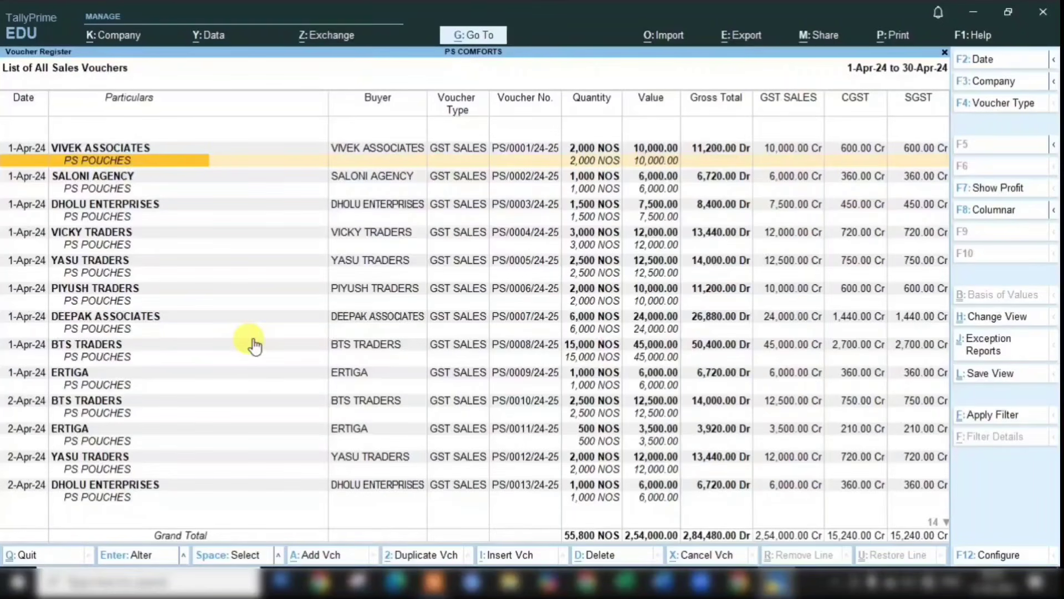
Leave the sales reports and open the Purchase Register from the account books
{"action": "key", "text": "Escape"}
{"action": "key", "text": "Escape"}
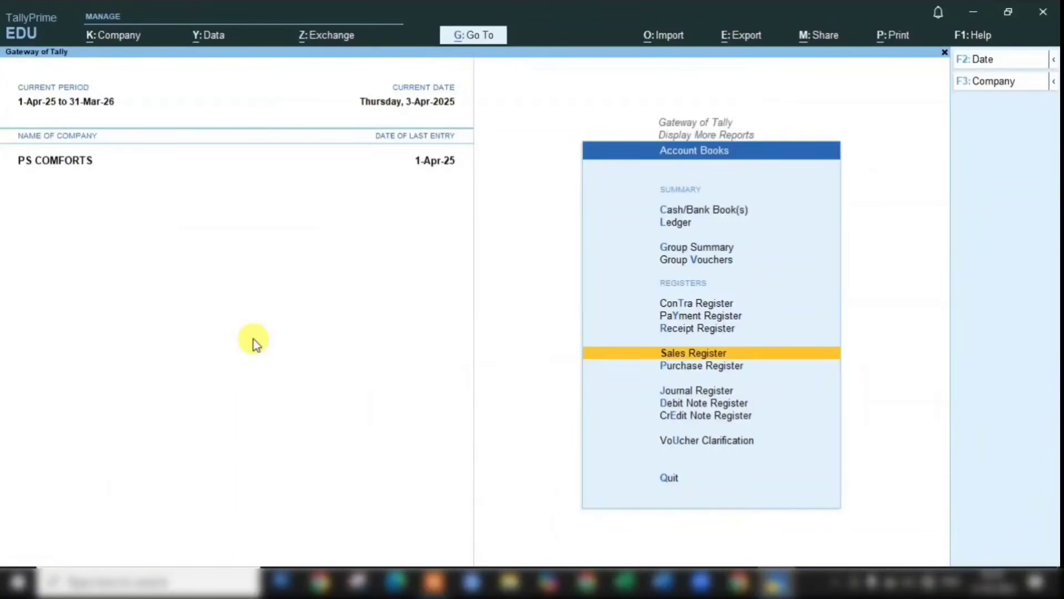
{"action": "key", "text": "Down"}
{"action": "key", "text": "Up"}
{"action": "key", "text": "Escape"}
{"action": "key", "text": "Escape"}
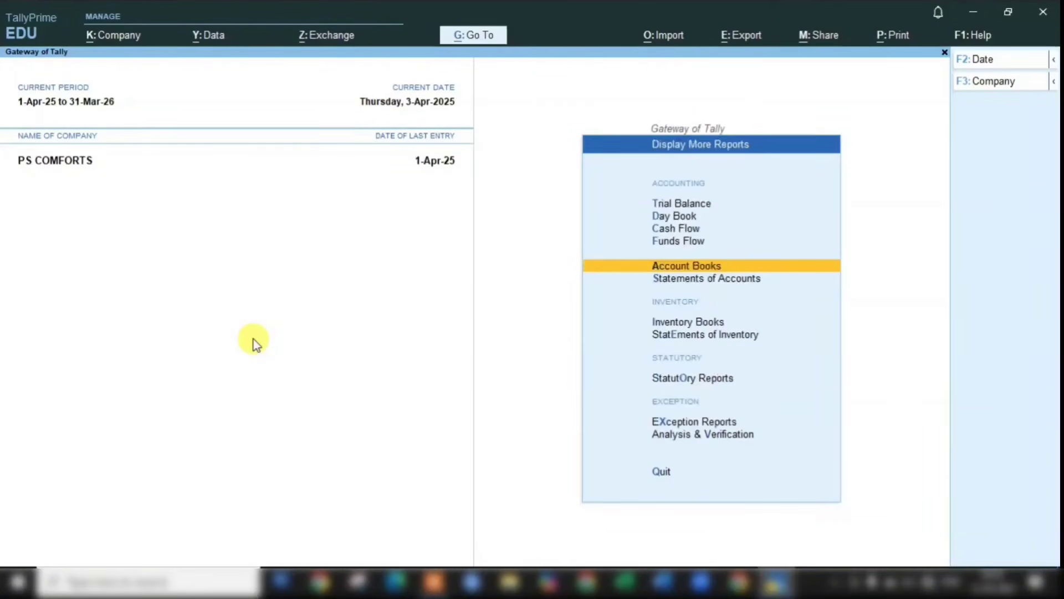
{"action": "key", "text": "d"}
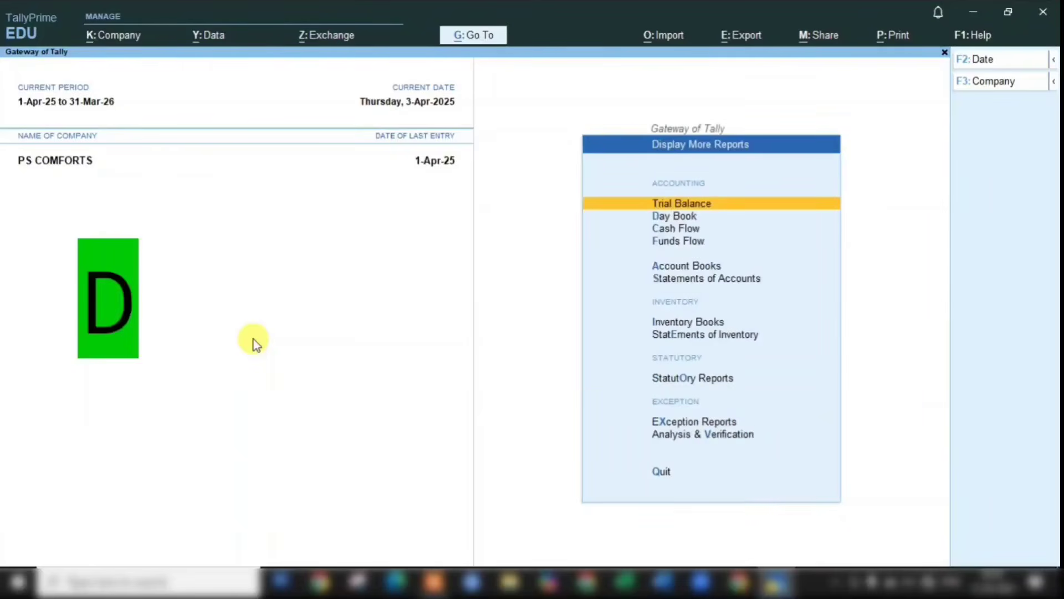
{"action": "key", "text": "a"}
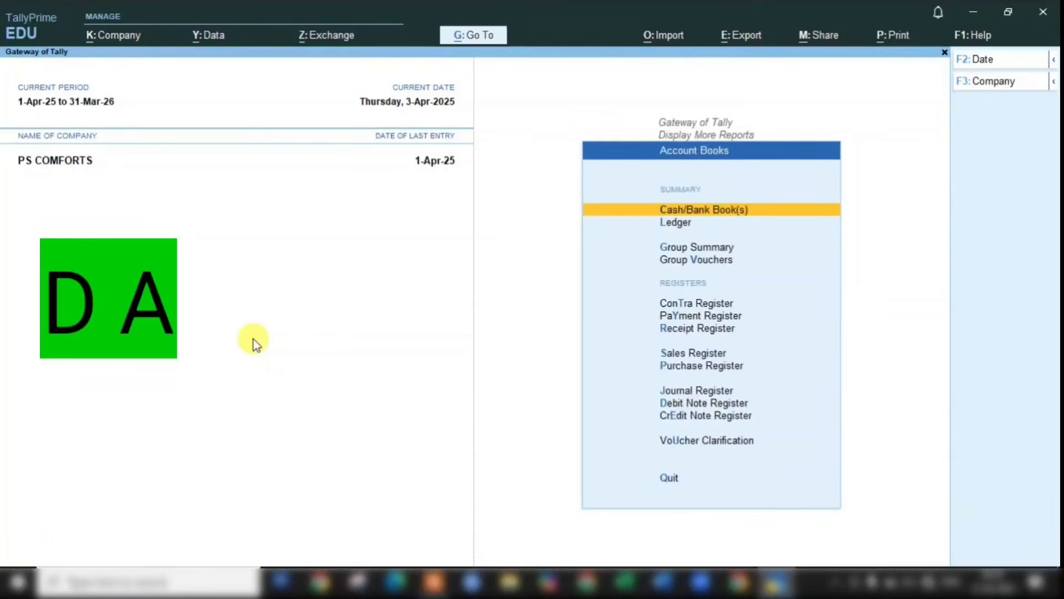
{"action": "key", "text": "p"}
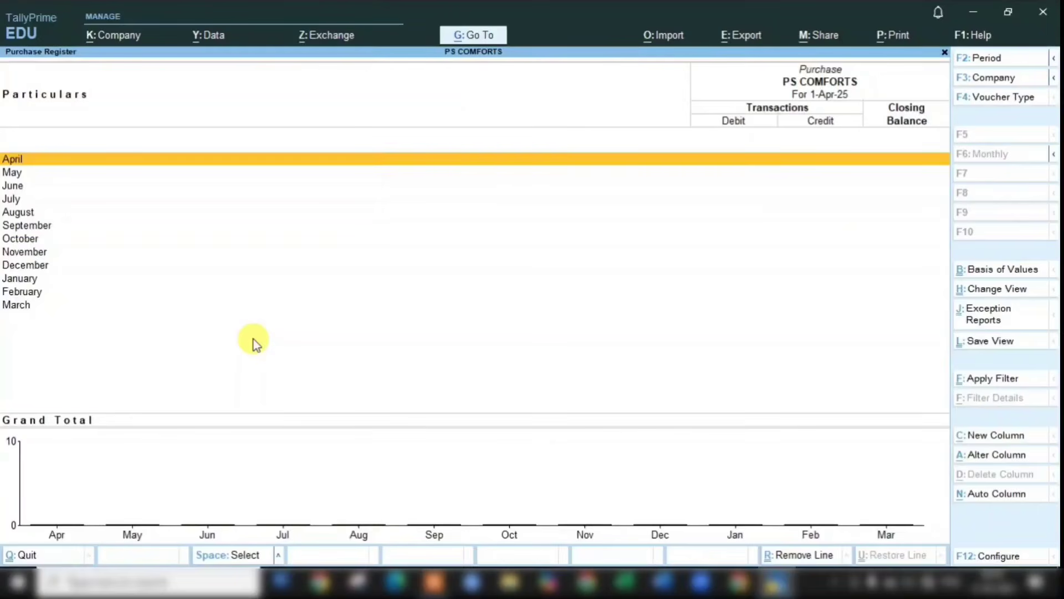
Set the Purchase Register period from April 2024 to the end of March 2025, entering A24 and M25
{"action": "key", "text": "F2"}
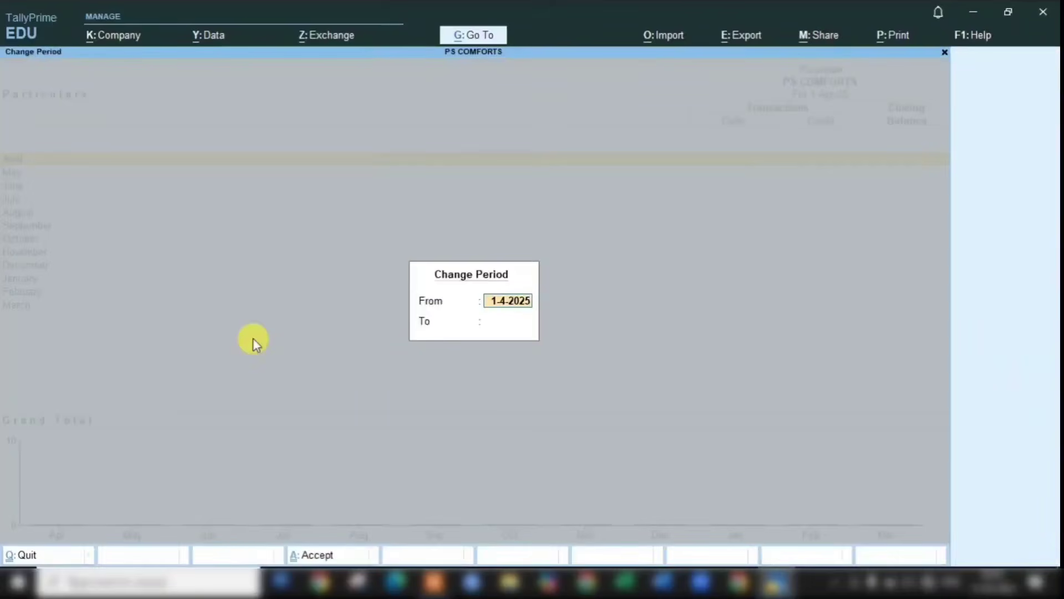
{"action": "type", "text": "A24"}
{"action": "key", "text": "Return"}
{"action": "type", "text": "M"}
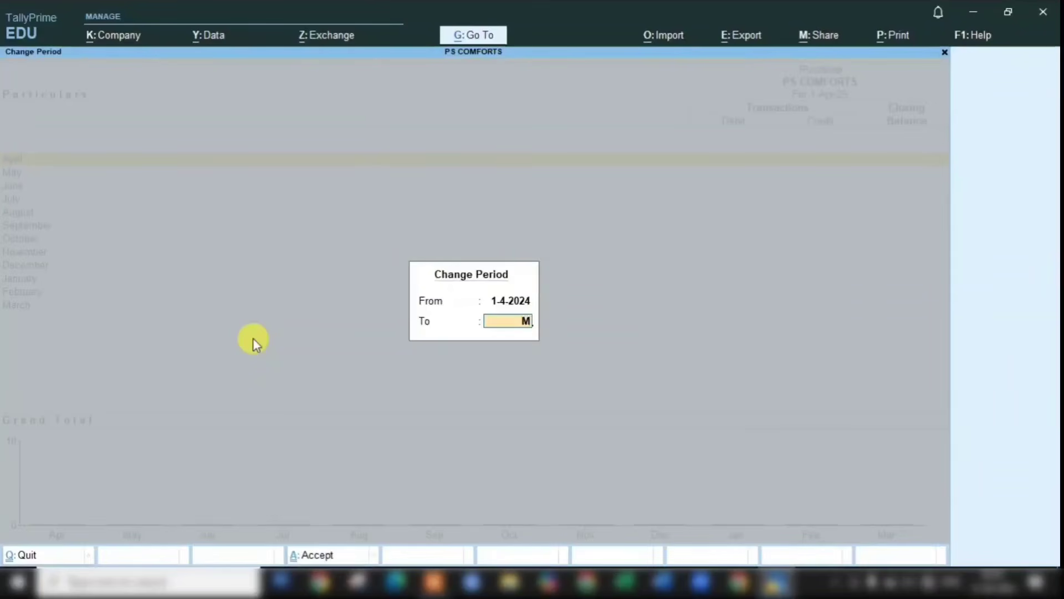
{"action": "type", "text": "25"}
{"action": "key", "text": "Return"}
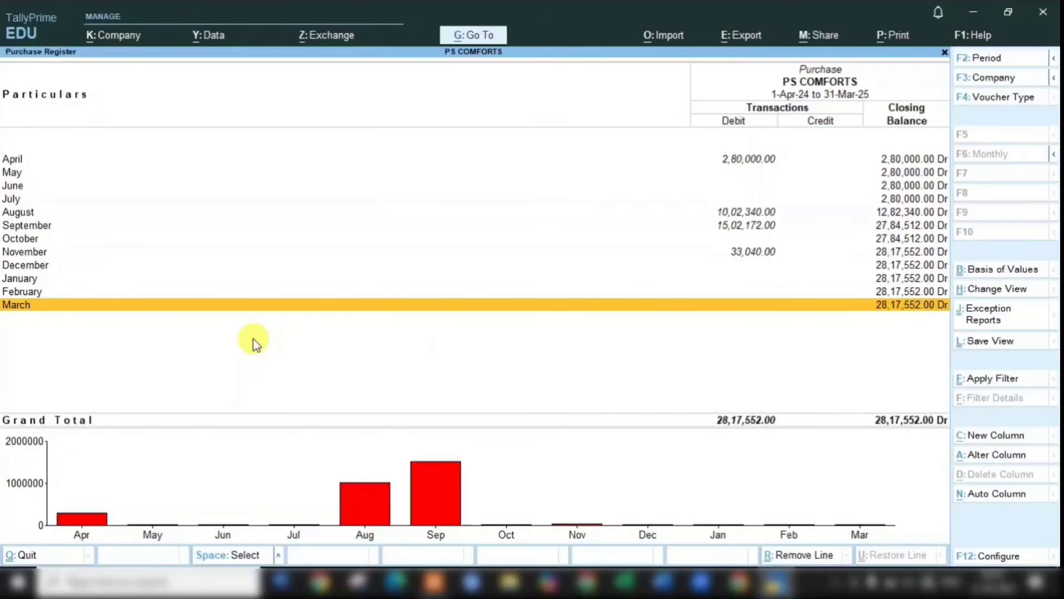
Open the list of November purchase vouchers from the Purchase Register
{"action": "key", "text": "Up"}
{"action": "key", "text": "Up"}
{"action": "key", "text": "Up"}
{"action": "key", "text": "Up"}
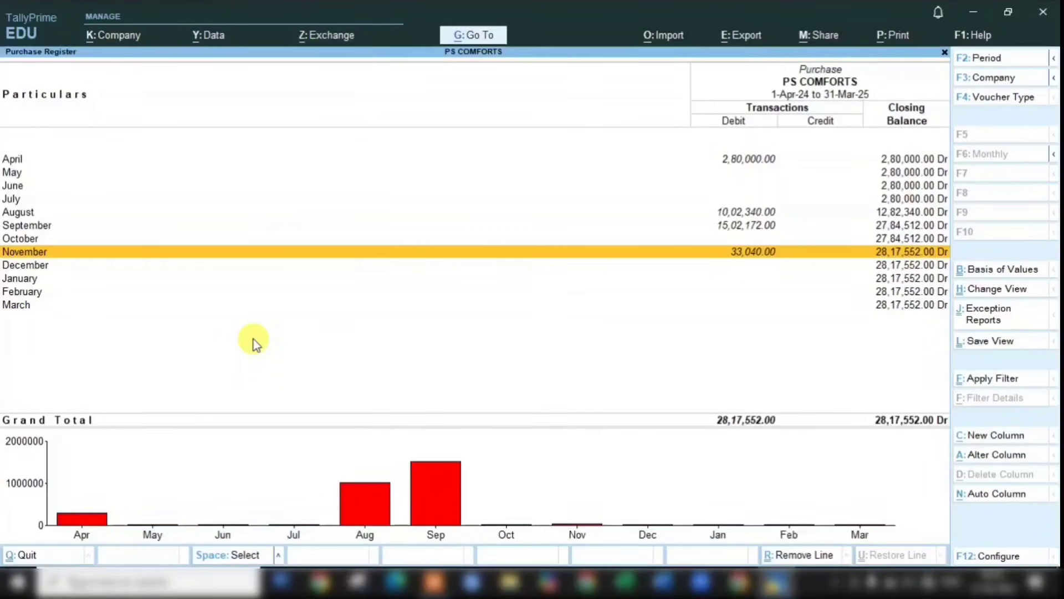
{"action": "key", "text": "Return"}
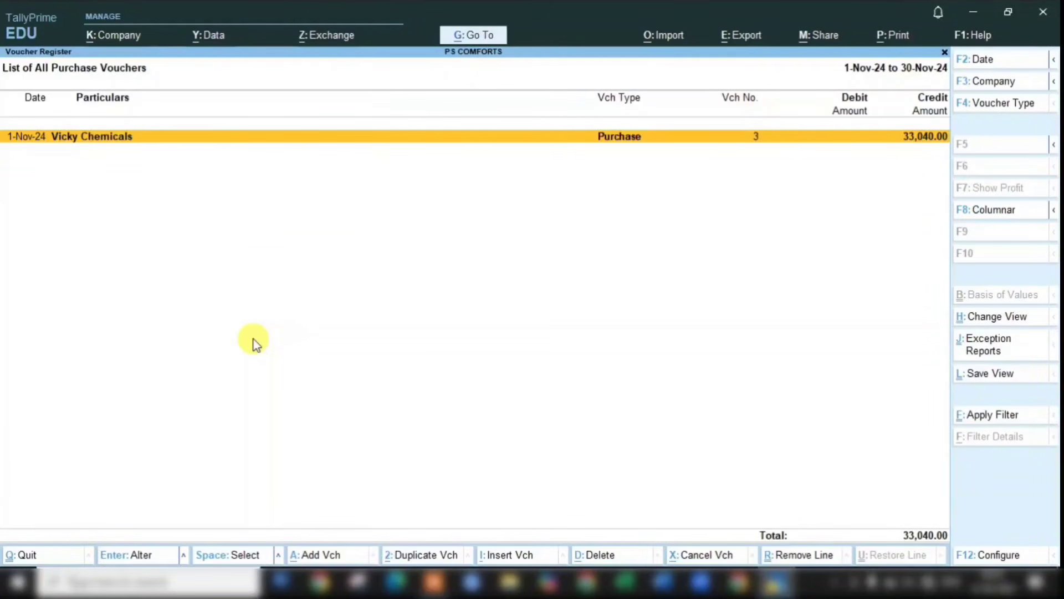
View the list of September purchase vouchers and leave the Purchase Register
{"action": "key", "text": "Escape"}
{"action": "key", "text": "Up"}
{"action": "key", "text": "Up"}
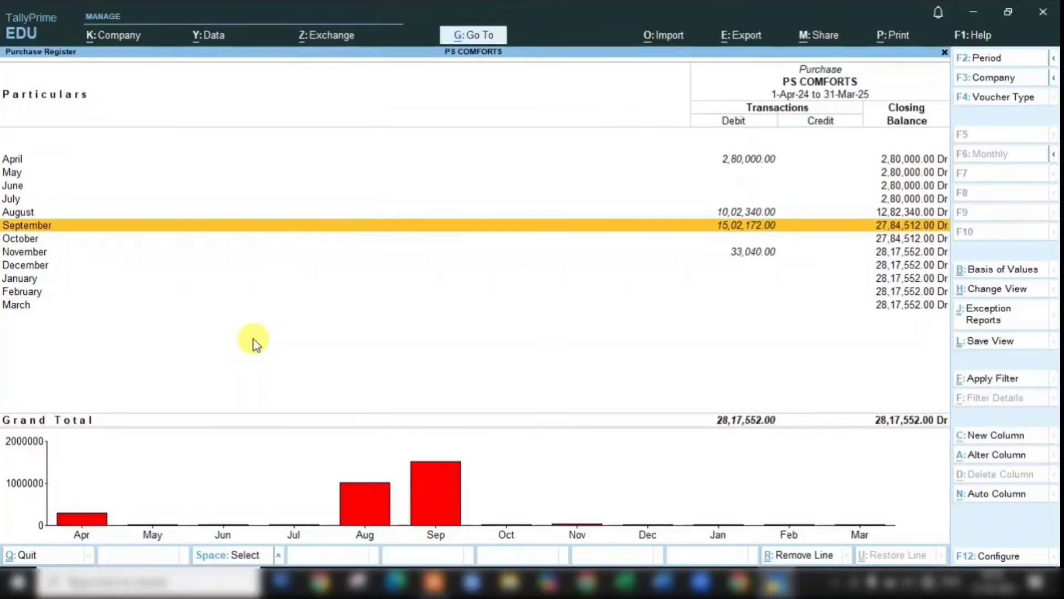
{"action": "key", "text": "Return"}
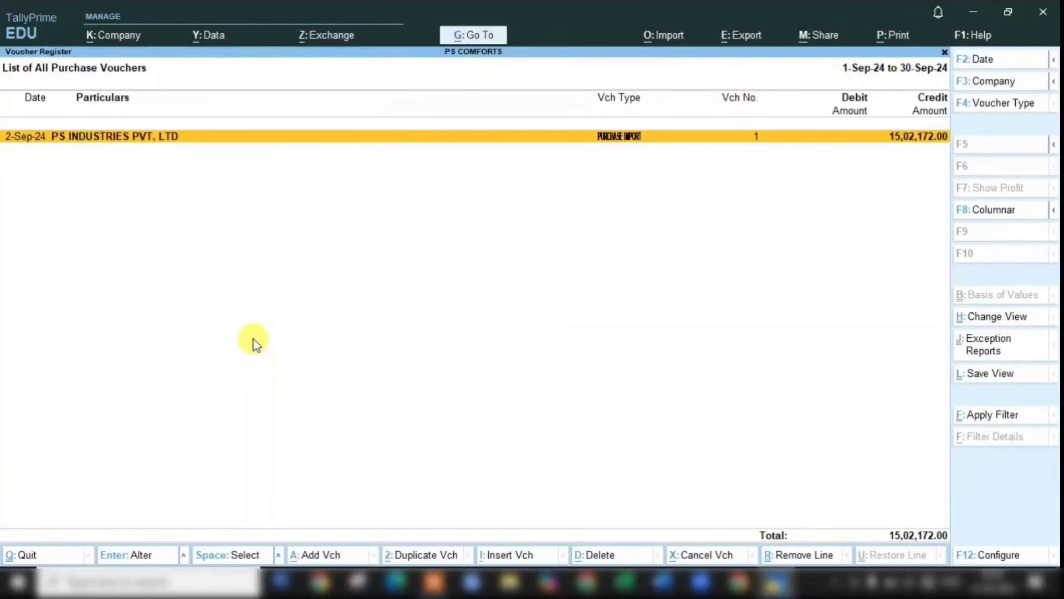
{"action": "key", "text": "Escape"}
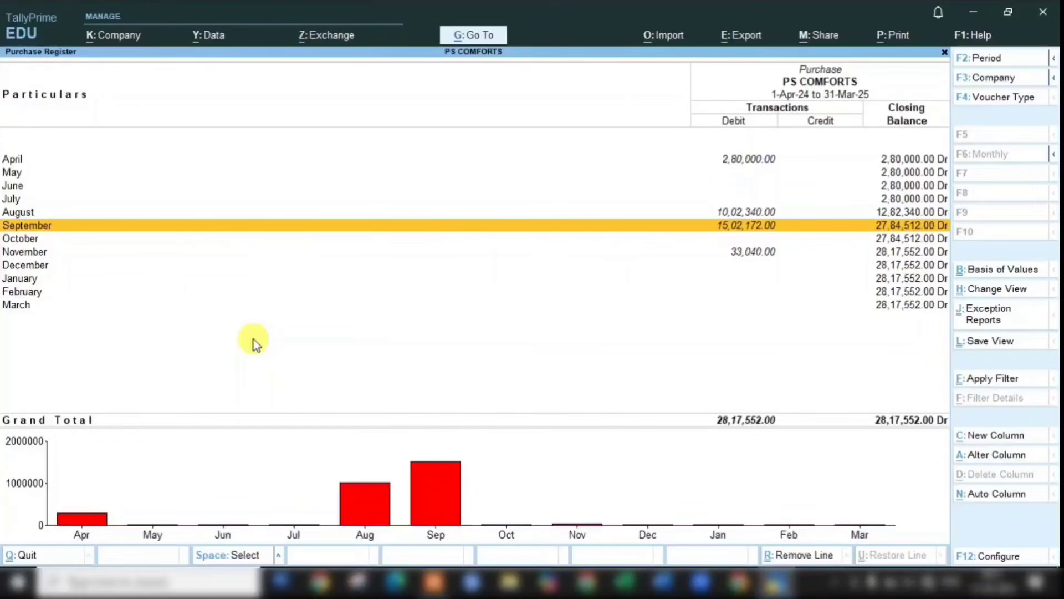
{"action": "key", "text": "Escape"}
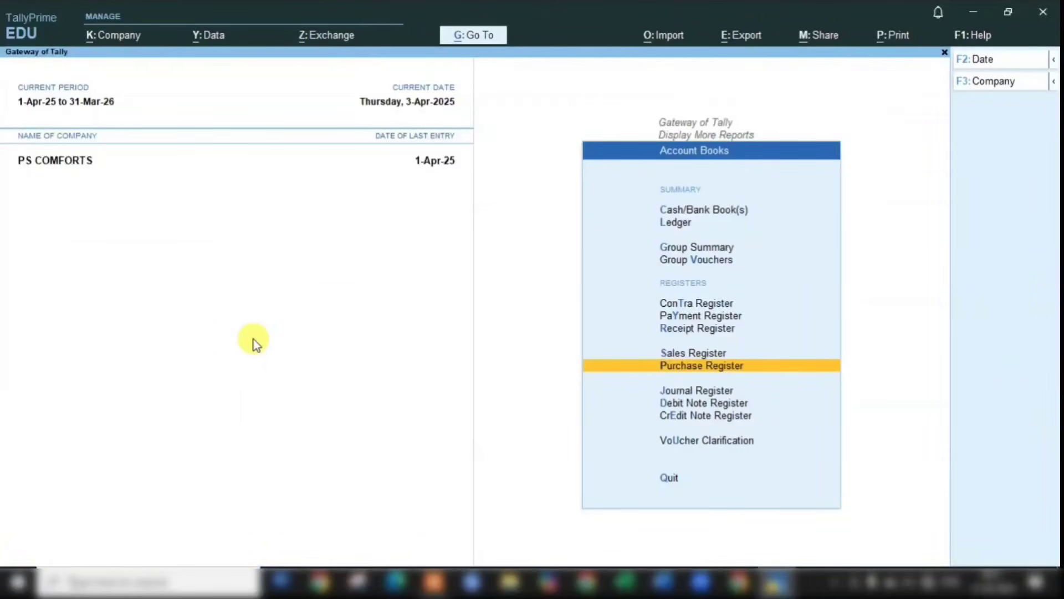
{"action": "key", "text": "Down"}
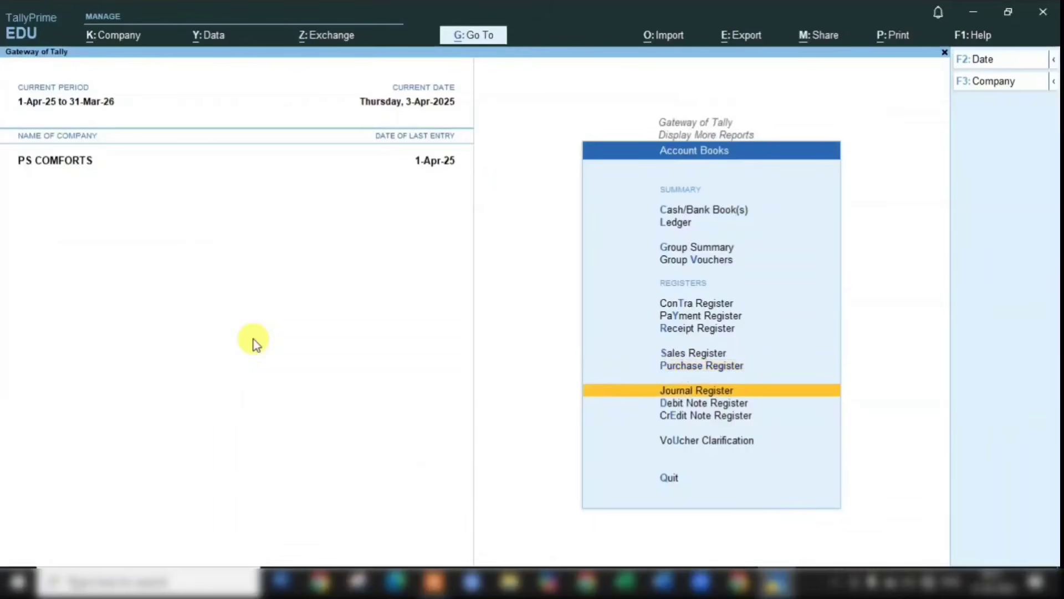
{"action": "key", "text": "Down"}
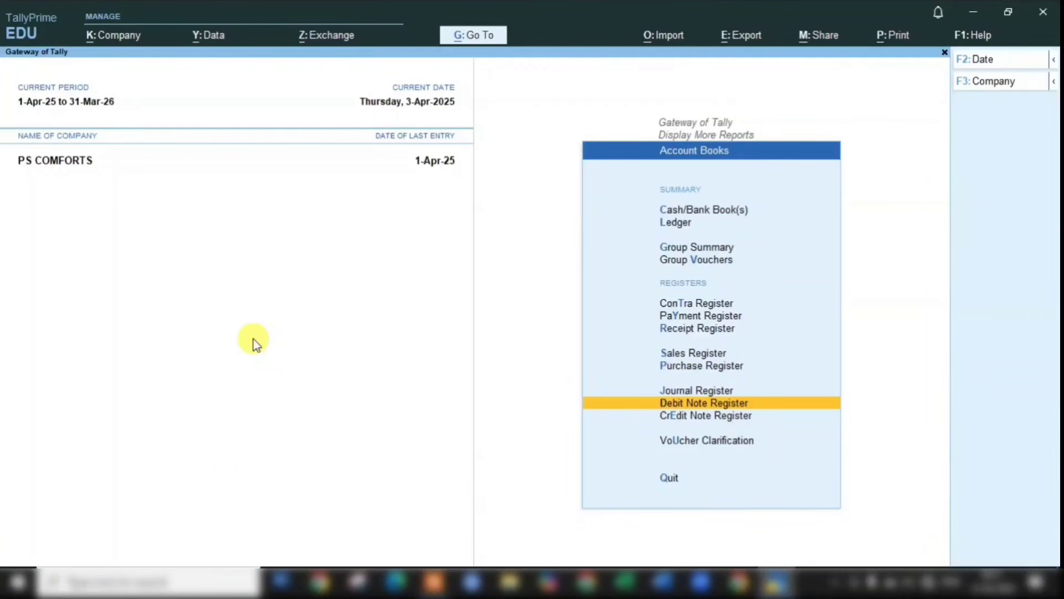
{"action": "key", "text": "Down"}
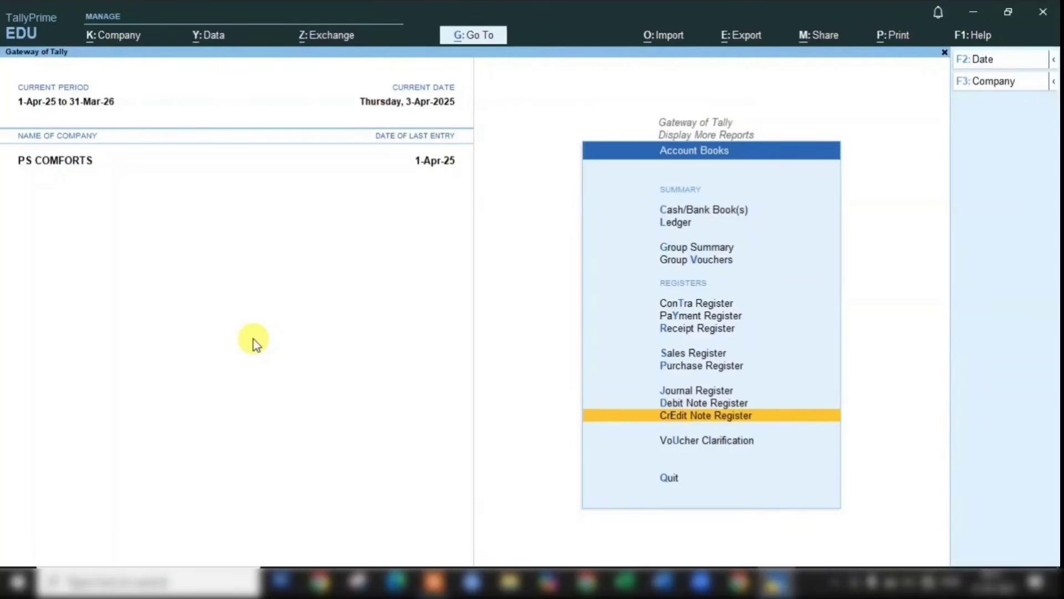
{"action": "key", "text": "Up"}
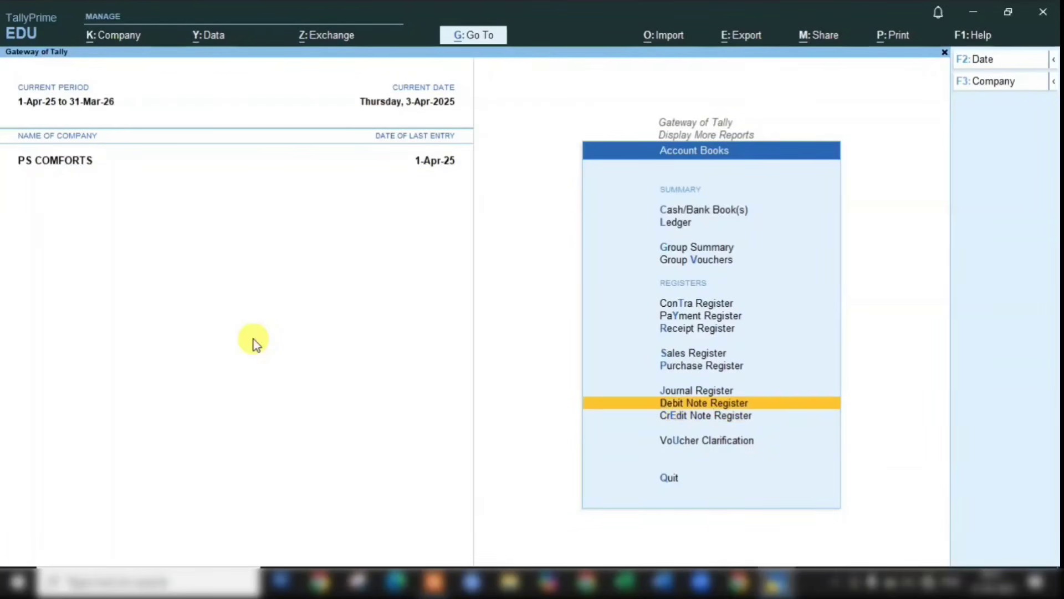
{"action": "key", "text": "Down"}
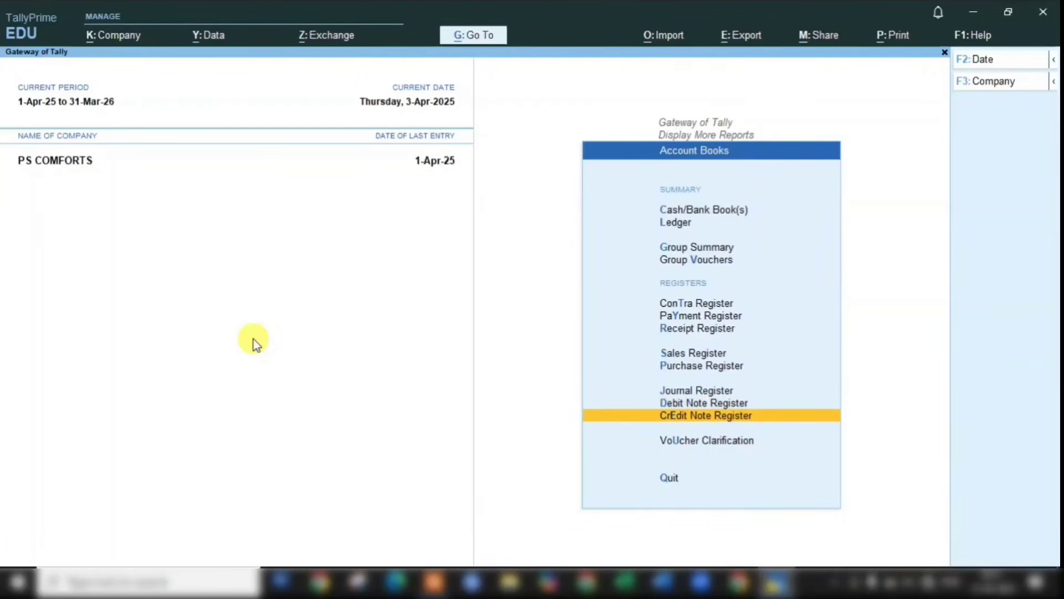
{"action": "key", "text": "Up"}
{"action": "key", "text": "Up"}
{"action": "key", "text": "Up"}
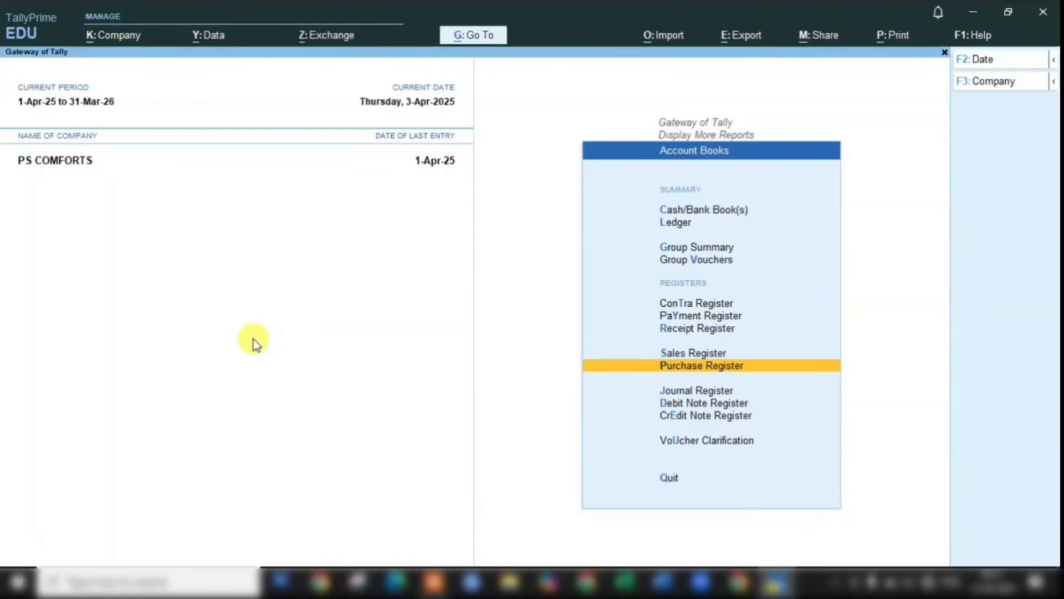
Open the outstanding payables report from the statements of accounts
{"action": "key", "text": "Escape"}
{"action": "key", "text": "Up"}
{"action": "key", "text": "d"}
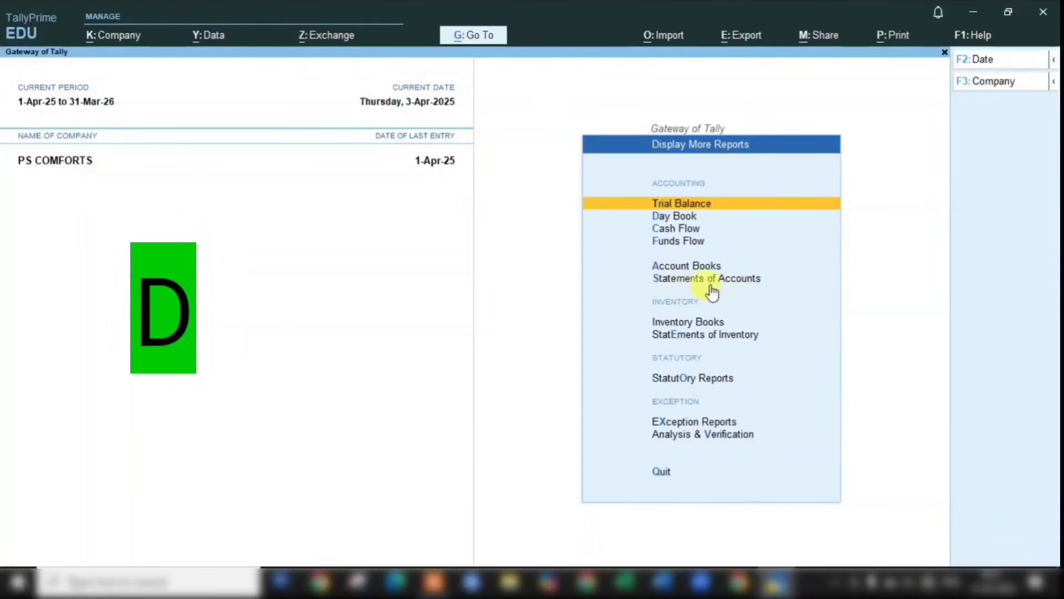
{"action": "key", "text": "s"}
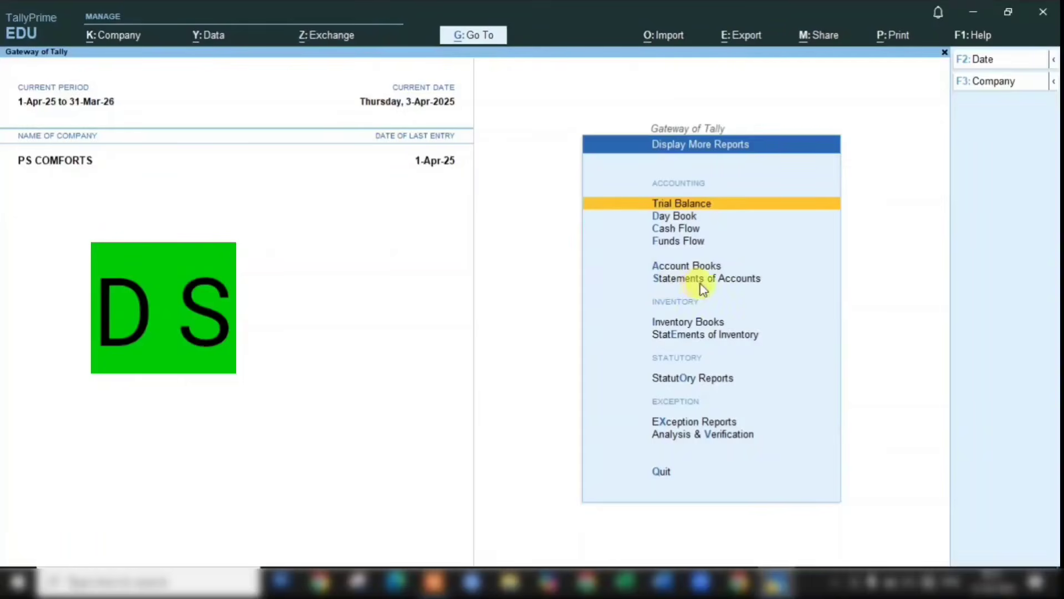
{"action": "left_click", "coordinate": [701, 284]}
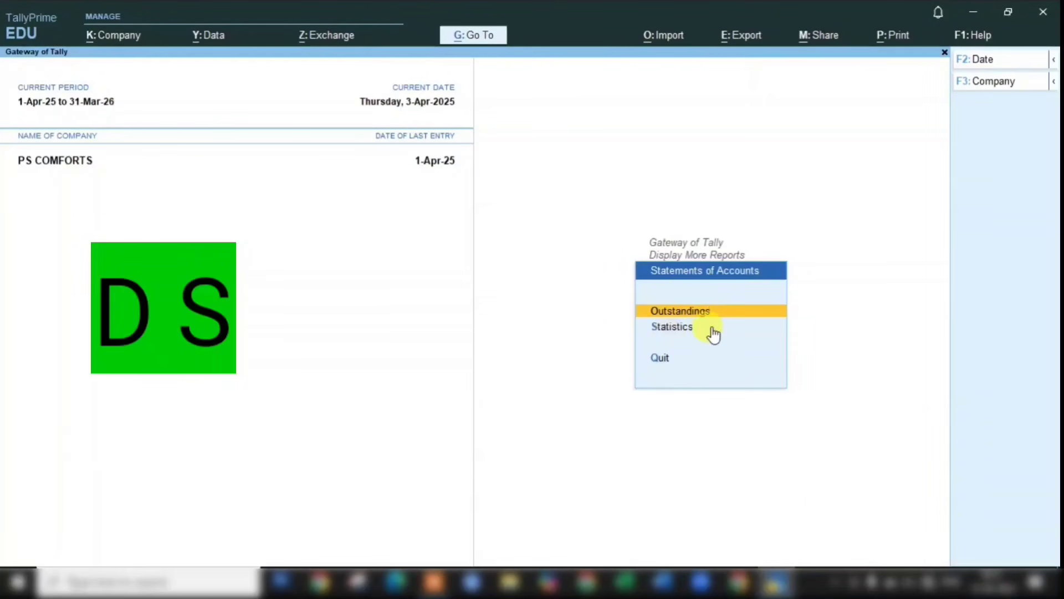
{"action": "key", "text": "o"}
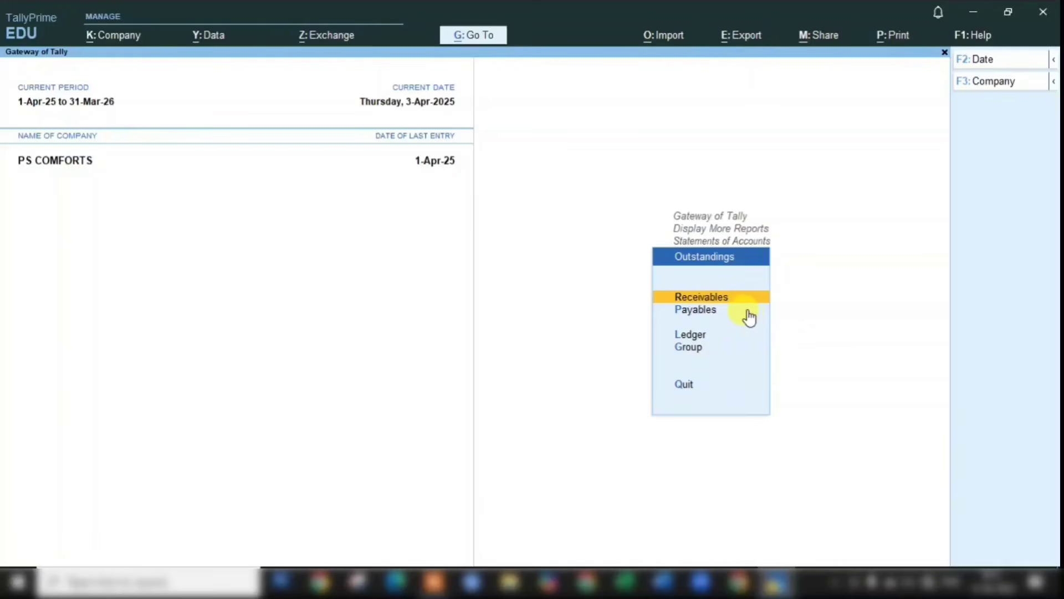
{"action": "left_click", "coordinate": [707, 311]}
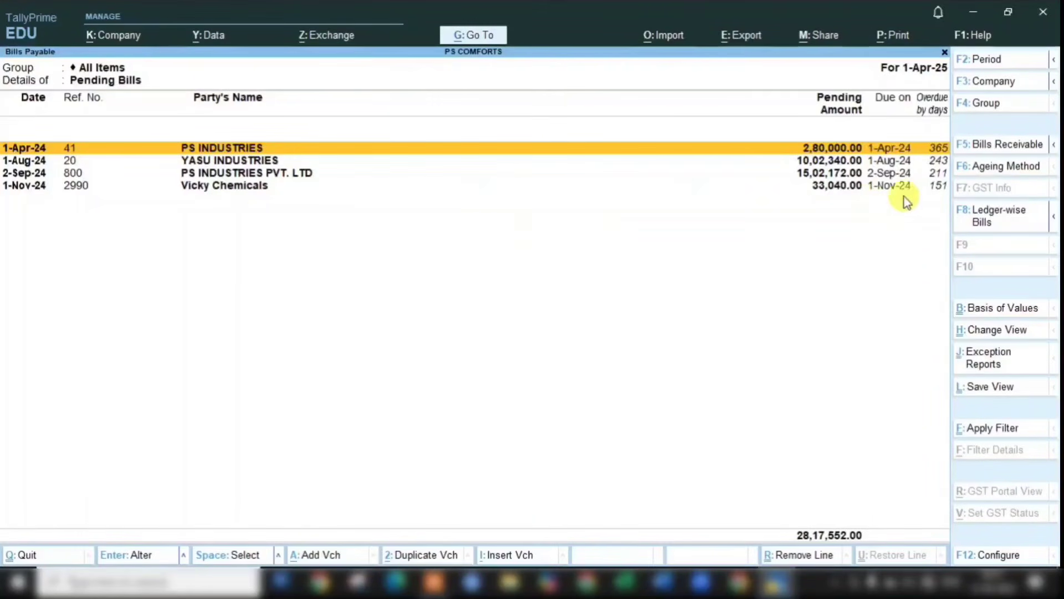
Restrict the pending bills payable to the Sundry Creditors group
{"action": "left_click", "coordinate": [998, 105]}
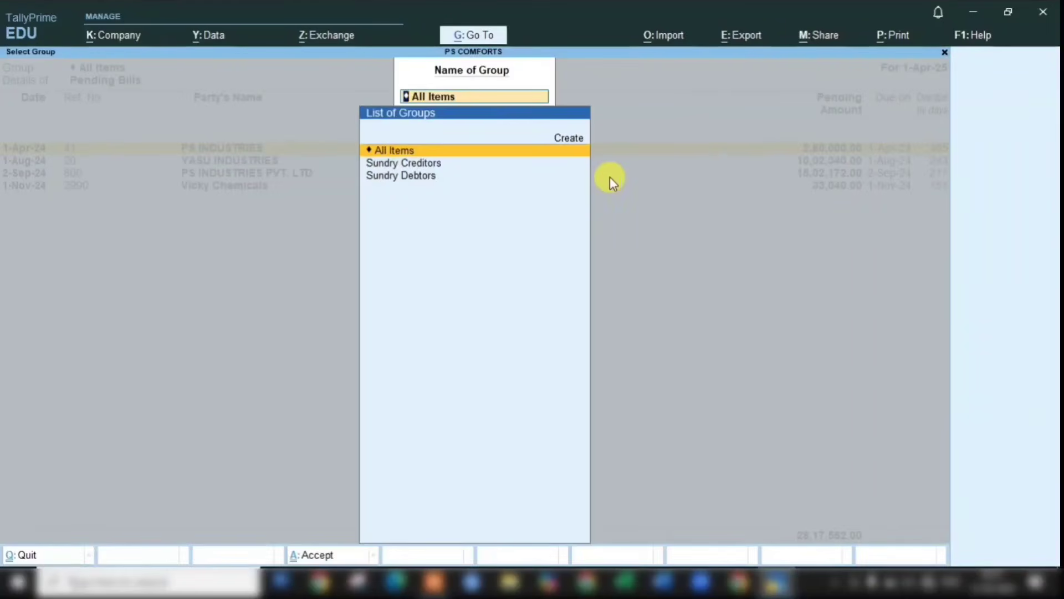
{"action": "key", "text": "Down"}
{"action": "key", "text": "Down"}
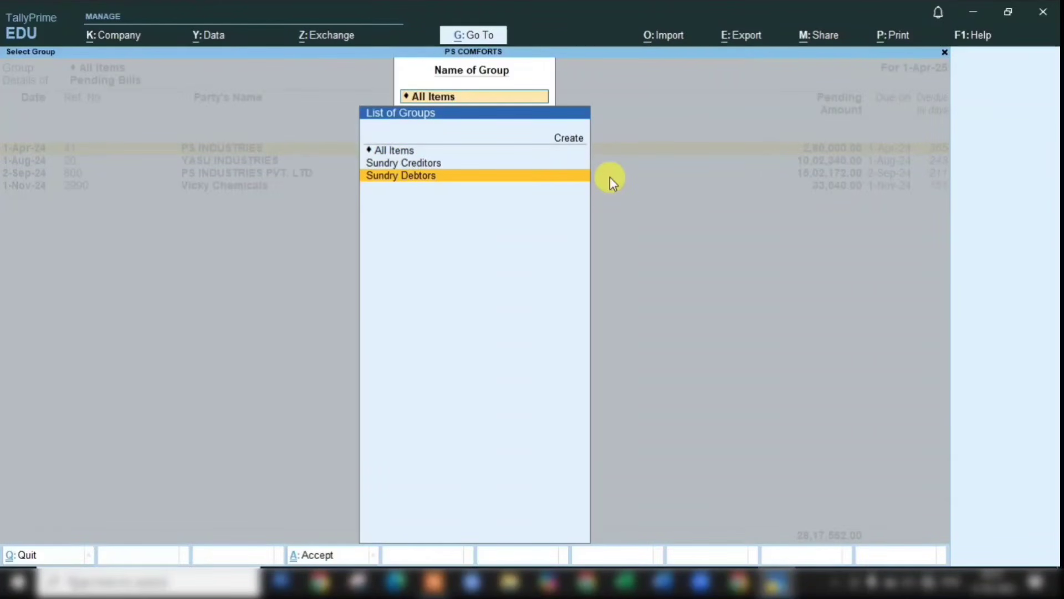
{"action": "key", "text": "Up"}
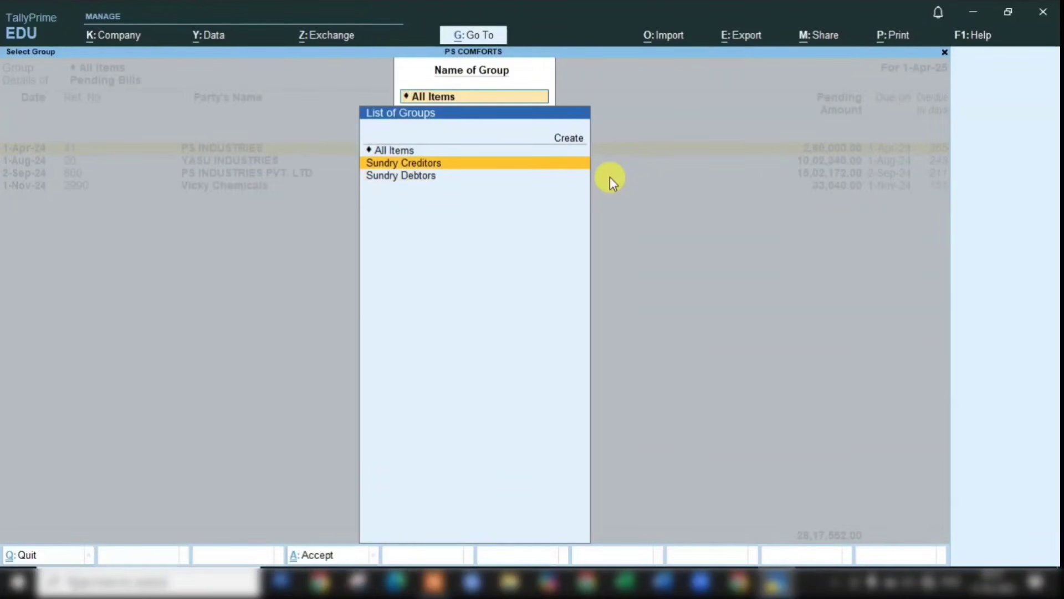
{"action": "key", "text": "Return"}
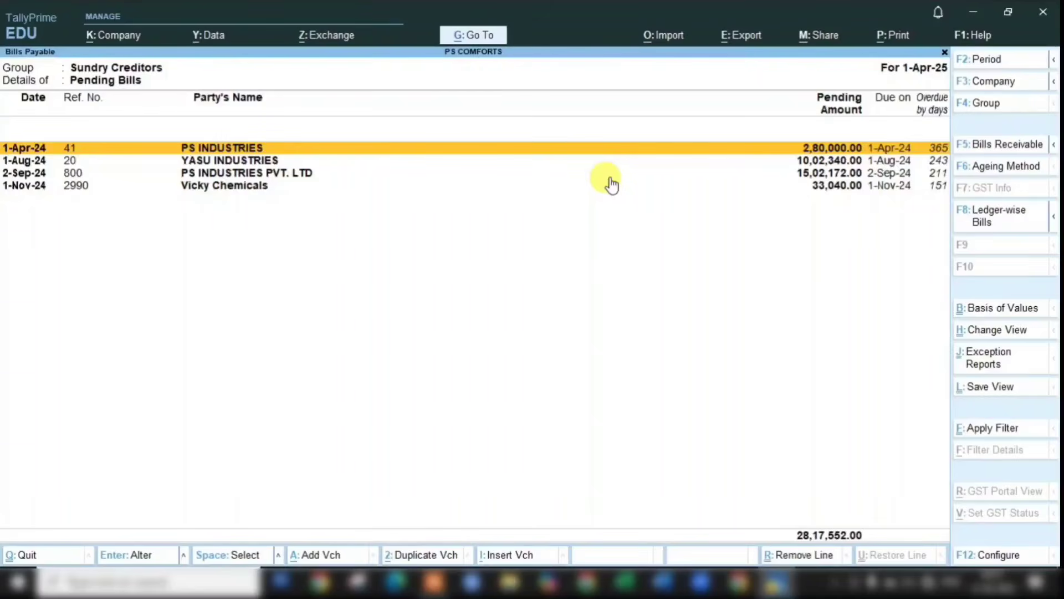
Change the Sundry Creditors bills payable report to the related Summary report
{"action": "key", "text": "h"}
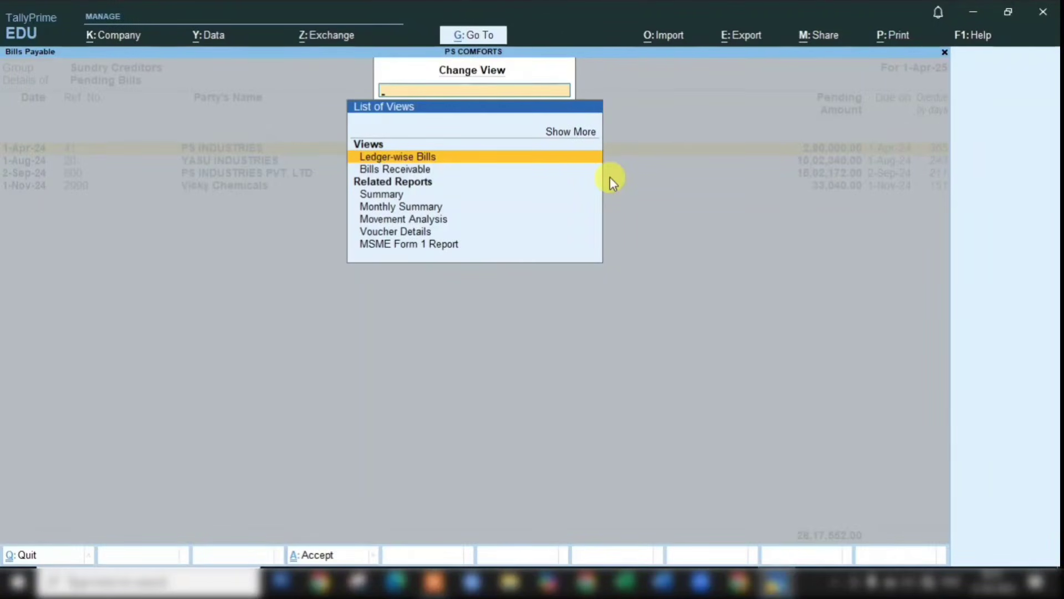
{"action": "key", "text": "Down"}
{"action": "key", "text": "Down"}
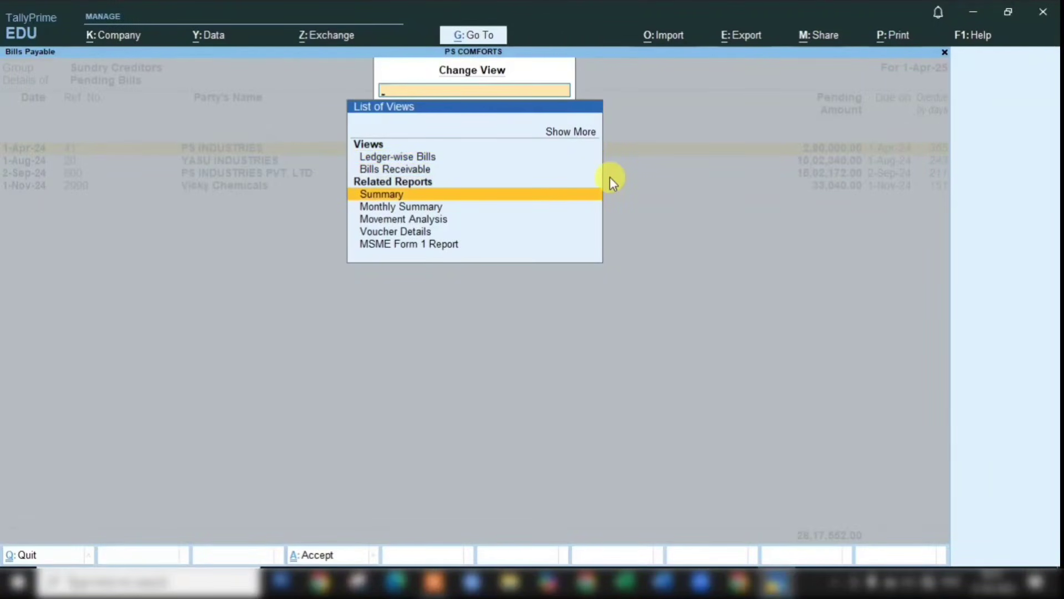
{"action": "key", "text": "Return"}
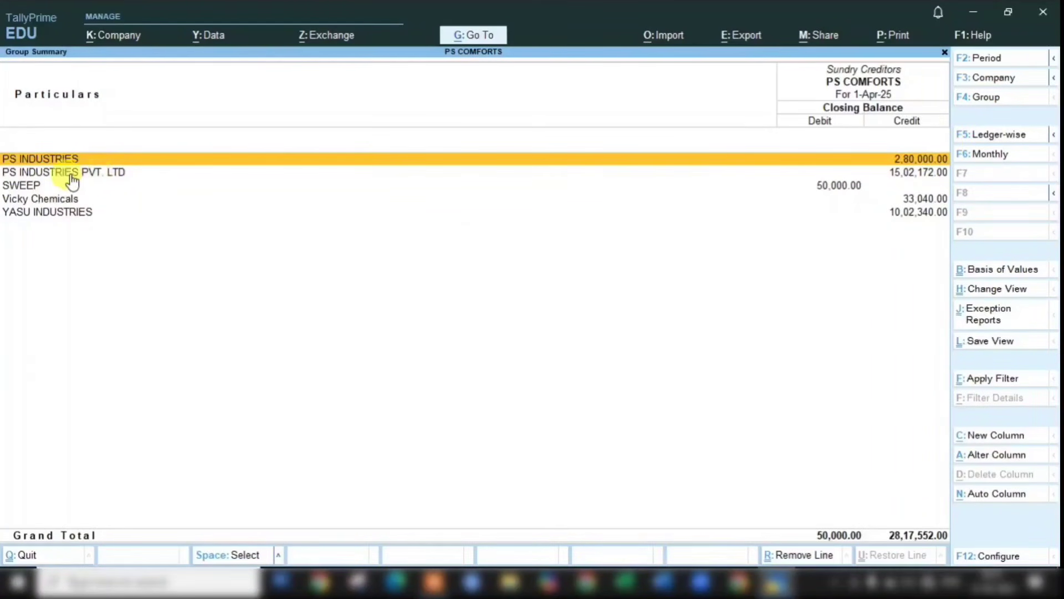
Examine the creditors' debit and credit closing balances in the group summary, and leave the bills payable report
{"action": "left_click", "coordinate": [89, 180]}
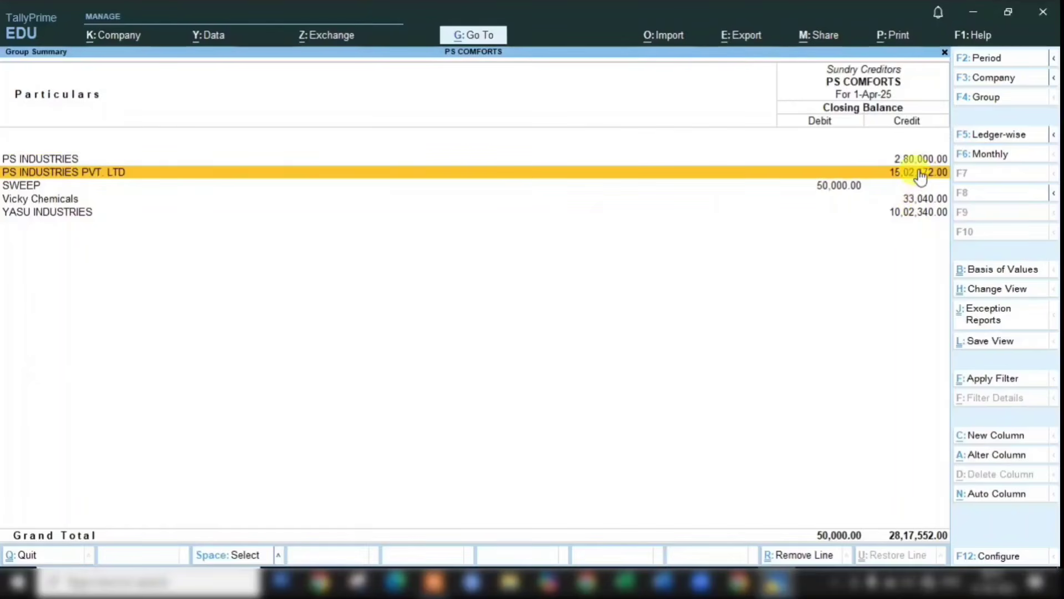
{"action": "left_click", "coordinate": [62, 199]}
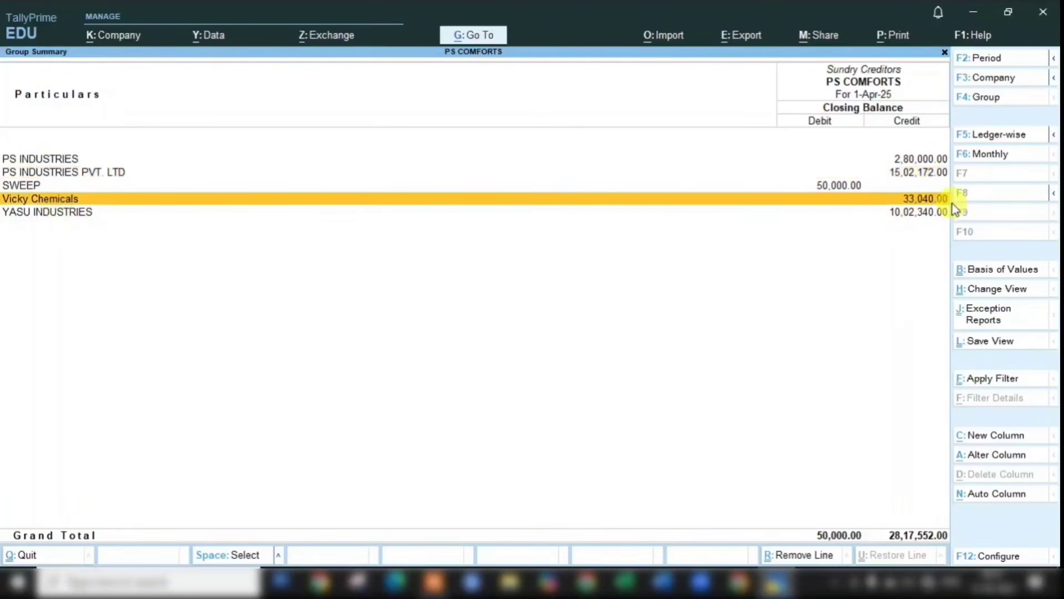
{"action": "left_click", "coordinate": [908, 216]}
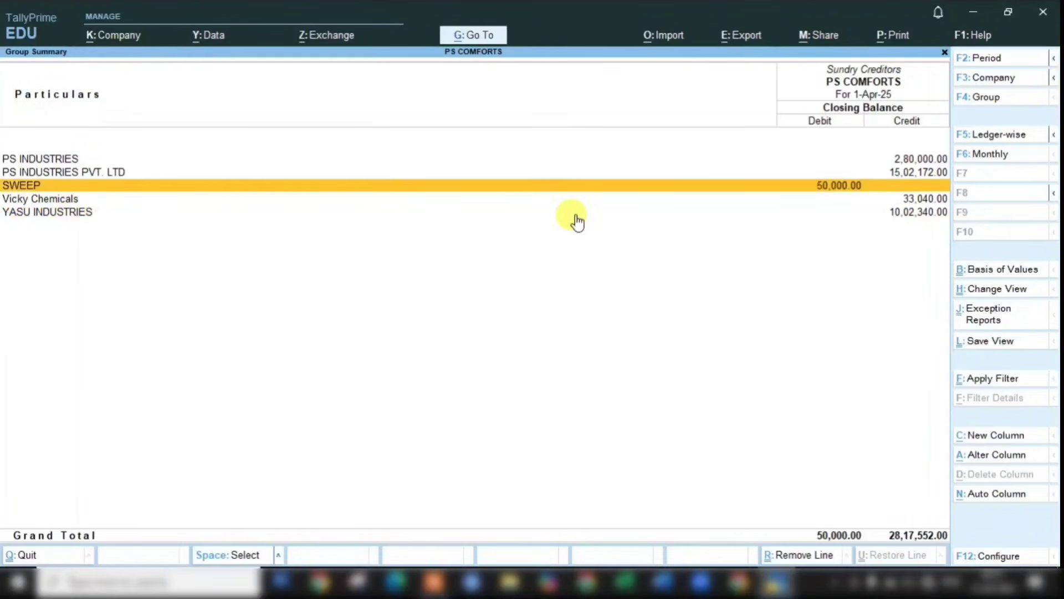
{"action": "key", "text": "Escape"}
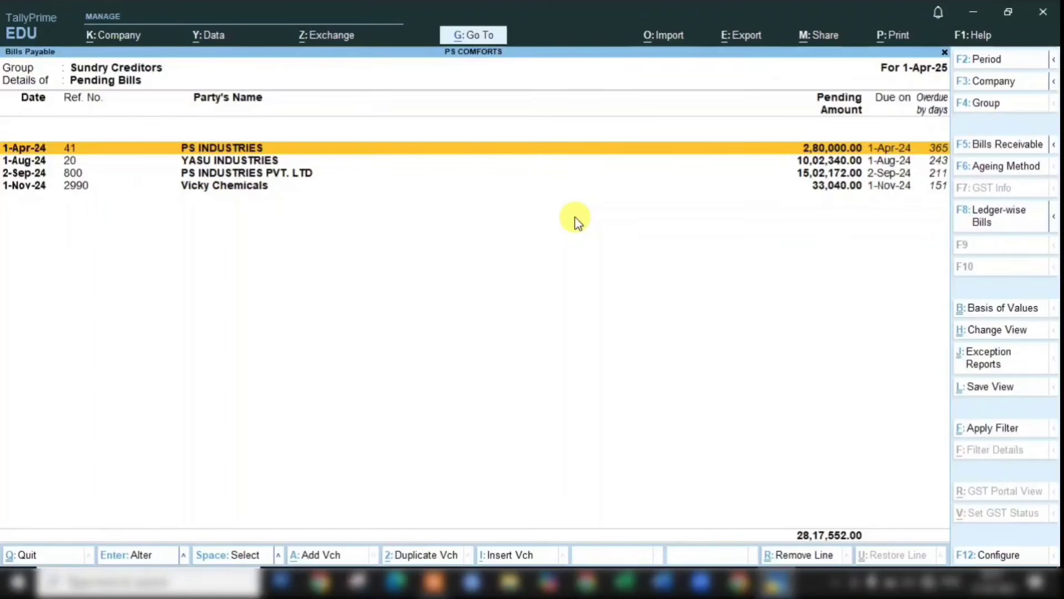
{"action": "key", "text": "Escape"}
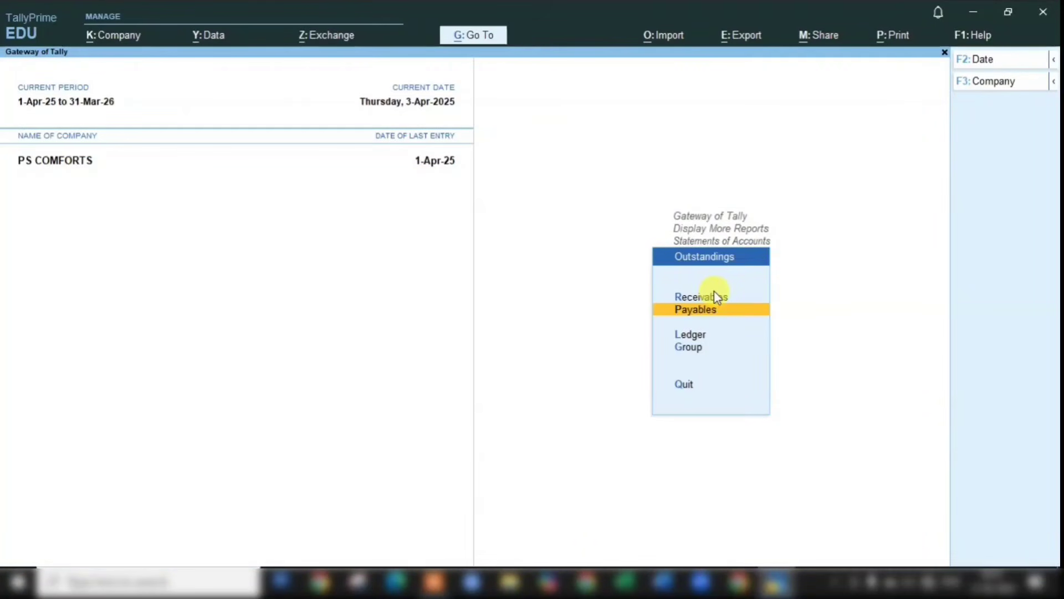
Open the outstanding receivables report and restrict it to the Sundry Debtors group
{"action": "key", "text": "Up"}
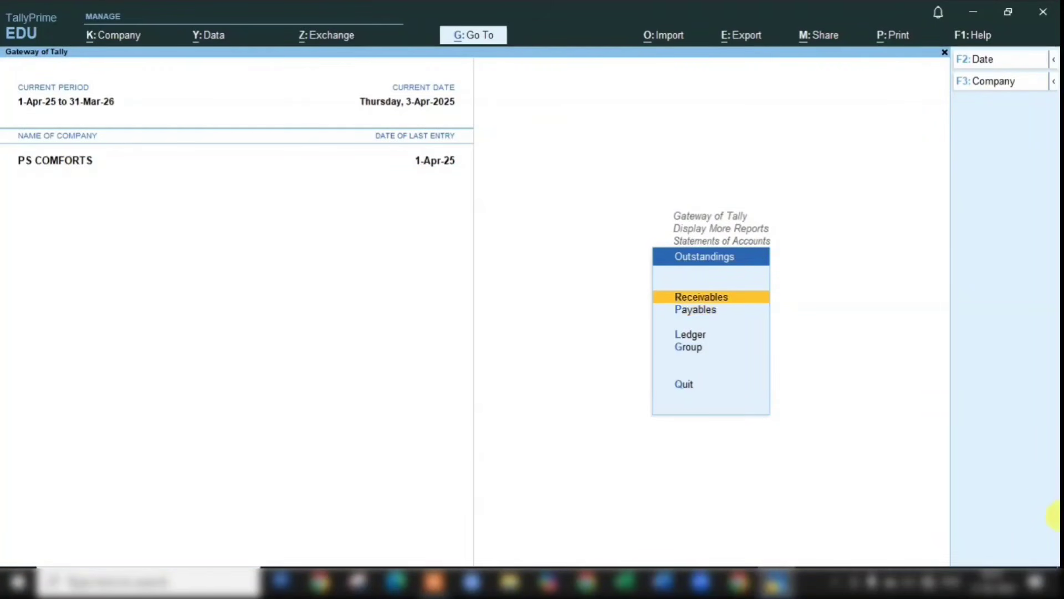
{"action": "key", "text": "Return"}
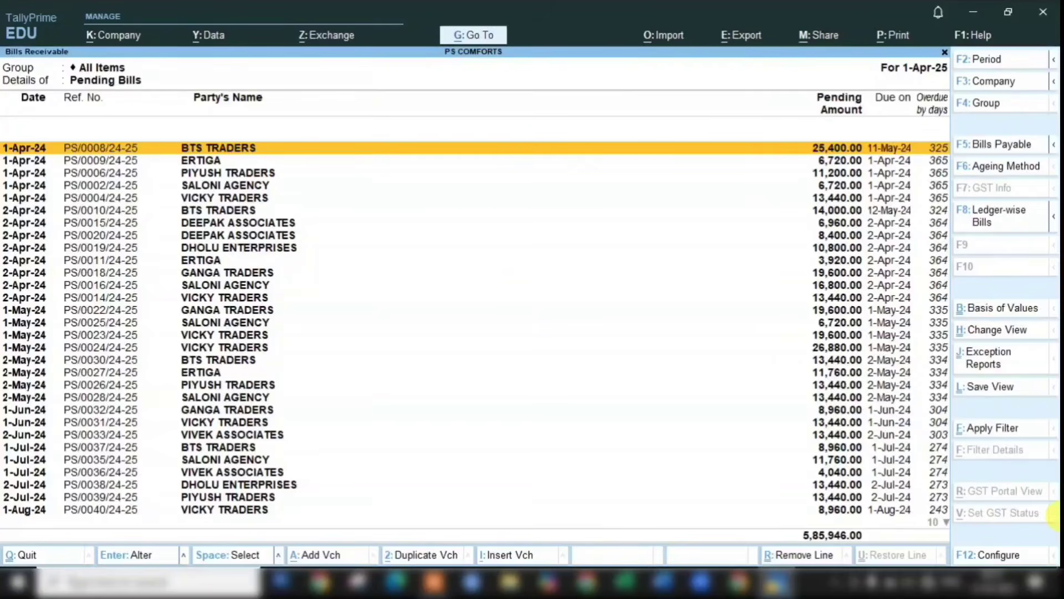
{"action": "left_click", "coordinate": [999, 104]}
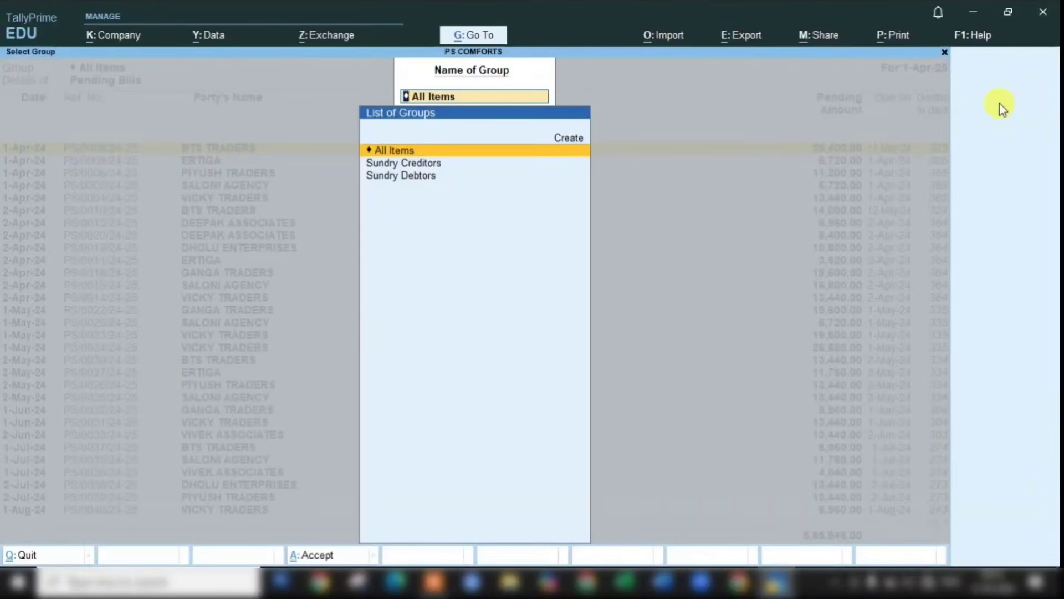
{"action": "key", "text": "Down"}
{"action": "key", "text": "Down"}
{"action": "key", "text": "Return"}
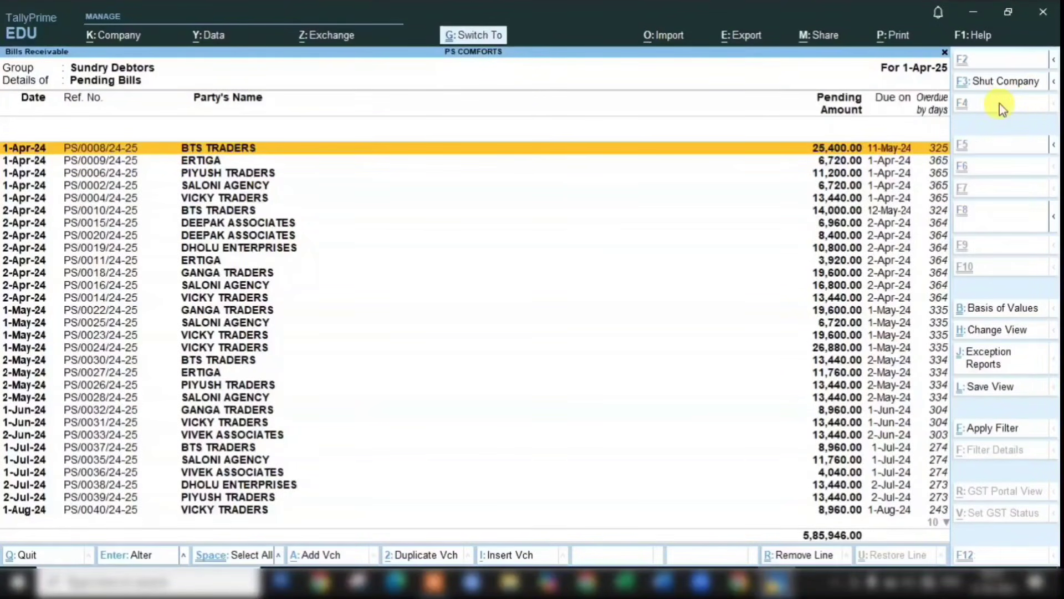
Change the Sundry Debtors bills receivable report to the related Summary report
{"action": "key", "text": "ctrl+h"}
{"action": "key", "text": "Down"}
{"action": "key", "text": "Down"}
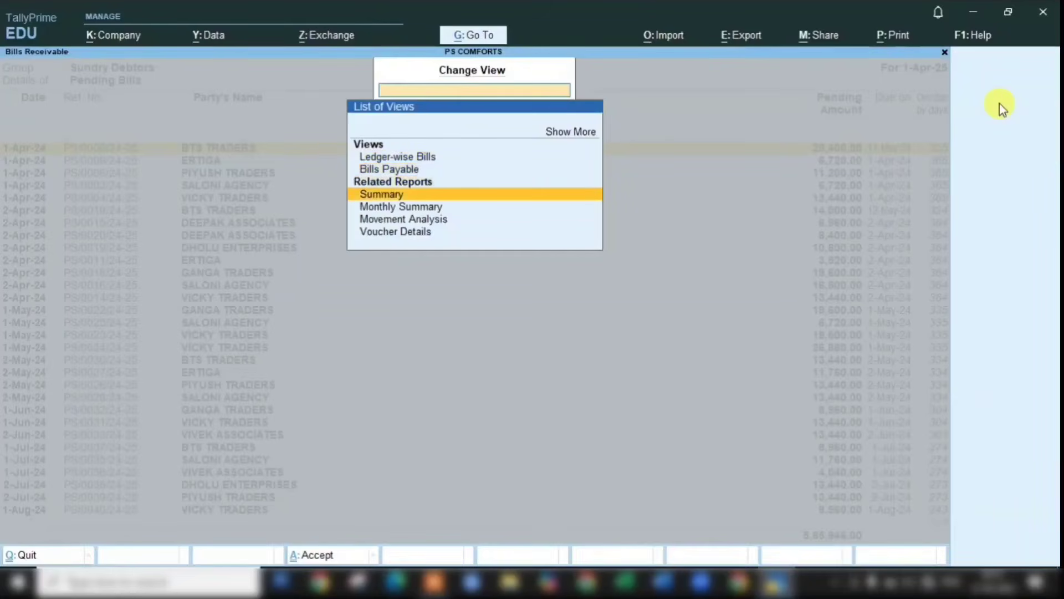
{"action": "key", "text": "Return"}
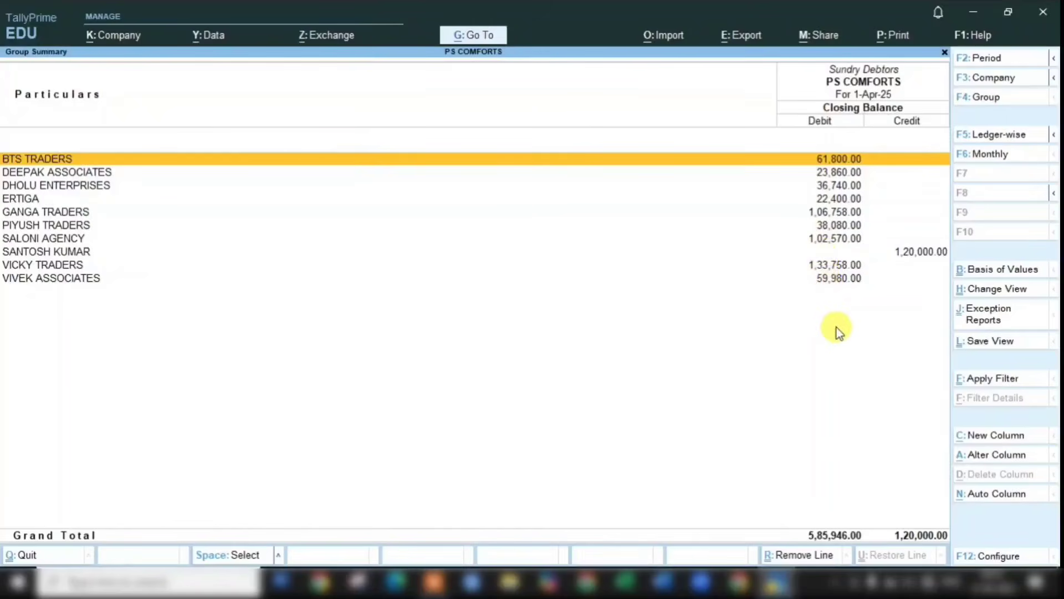
Open the monthly ledger summary of the debtor with a credit balance and set its period to start on 1-4-2024
{"action": "left_click", "coordinate": [920, 252]}
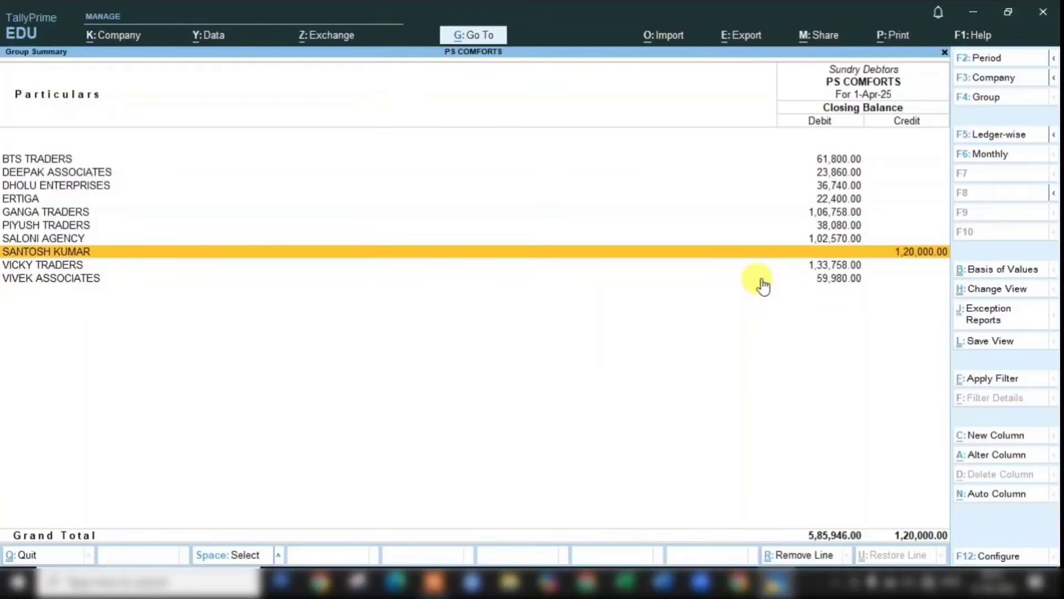
{"action": "key", "text": "Return"}
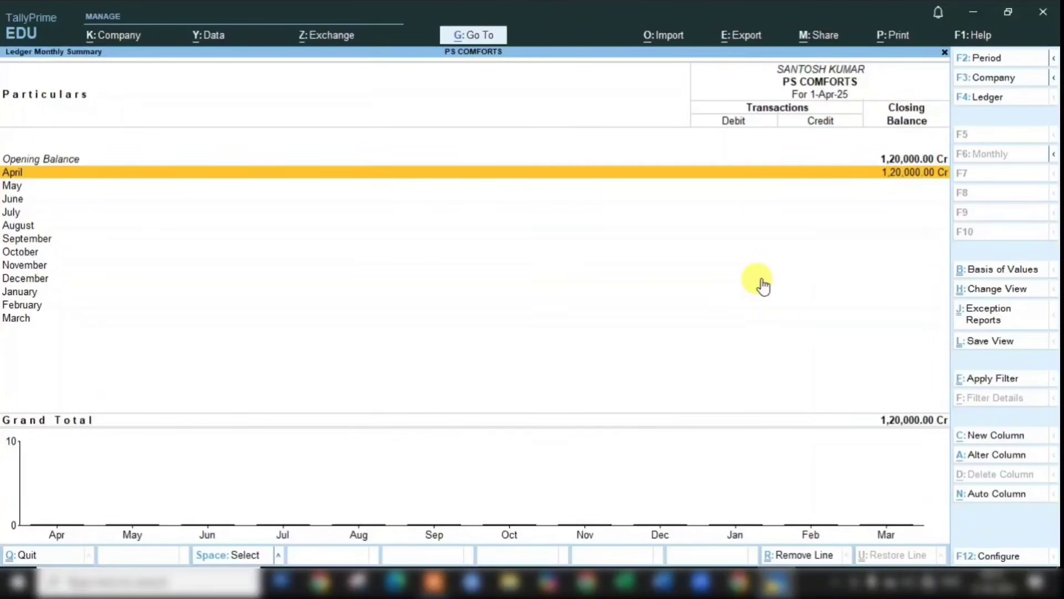
{"action": "key", "text": "alt+F2"}
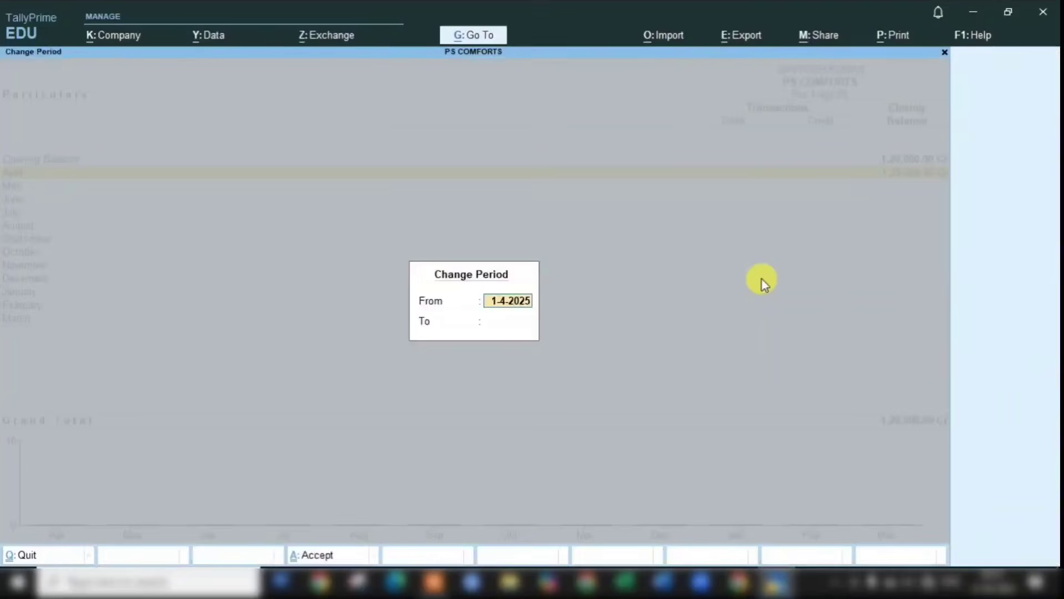
{"action": "type", "text": "1-4-24"}
{"action": "key", "text": "Return"}
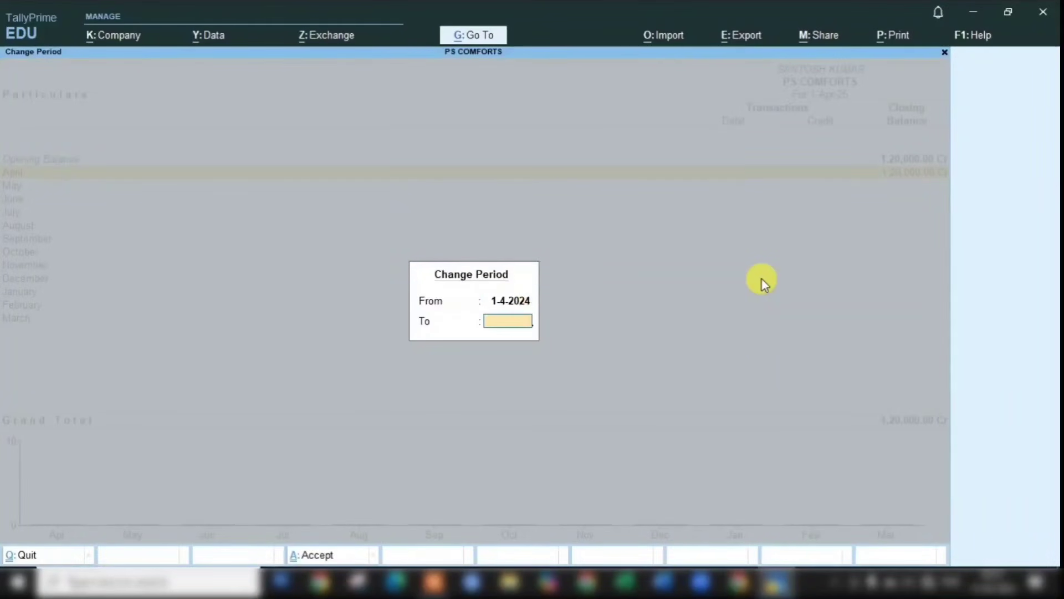
{"action": "key", "text": "Return"}
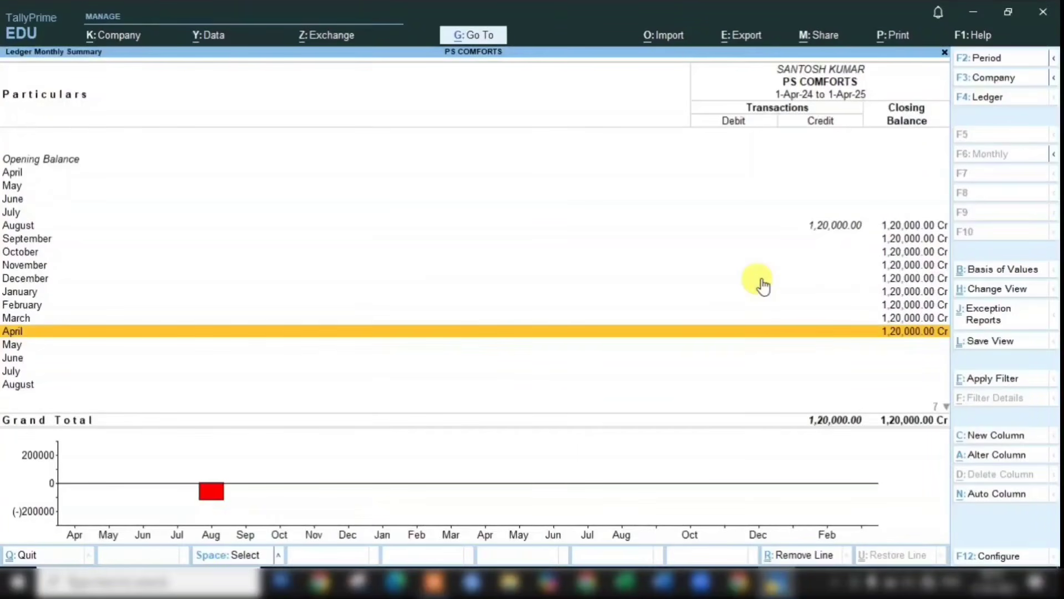
View the debtor's August 2024 ledger vouchers from the monthly summary
{"action": "key", "text": "Up"}
{"action": "key", "text": "Up"}
{"action": "key", "text": "Up"}
{"action": "key", "text": "Up"}
{"action": "key", "text": "Up"}
{"action": "key", "text": "Up"}
{"action": "key", "text": "Up"}
{"action": "key", "text": "Up"}
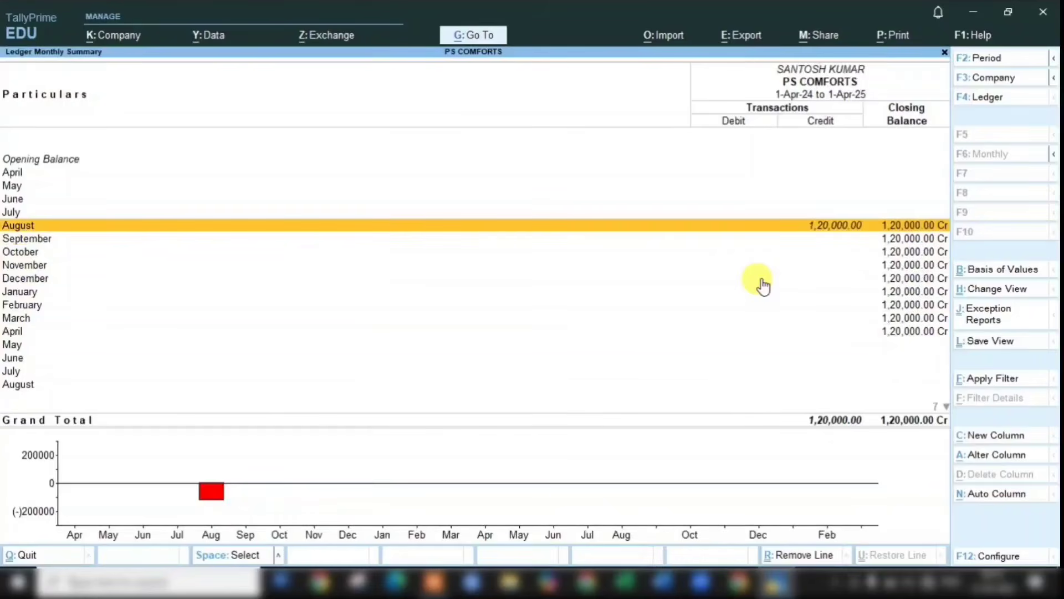
{"action": "key", "text": "Return"}
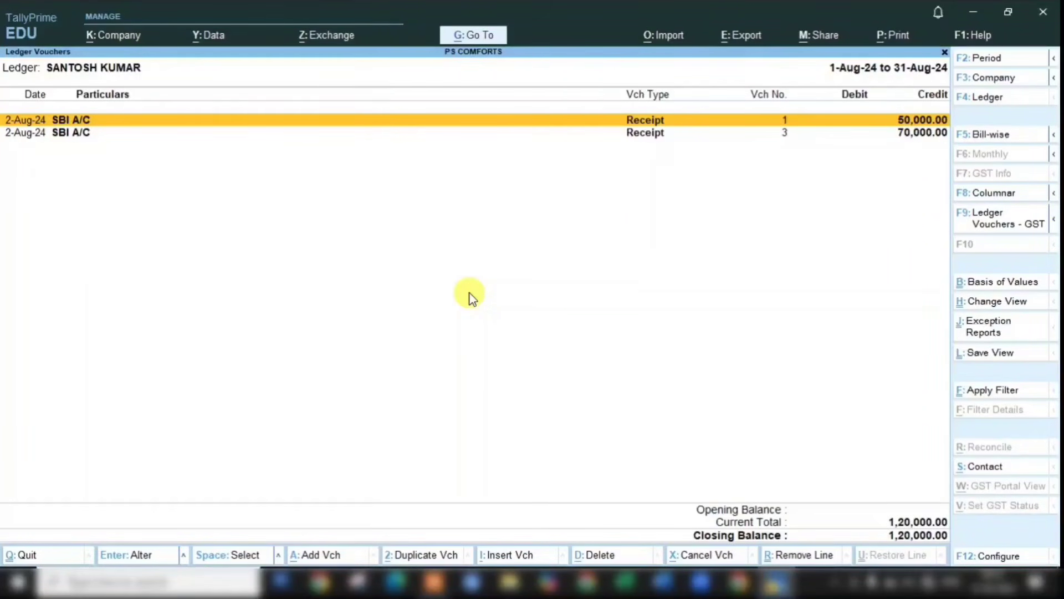
Leave the ledger and receivables reports and return to the Gateway of Tally
{"action": "key", "text": "Escape"}
{"action": "key", "text": "Escape"}
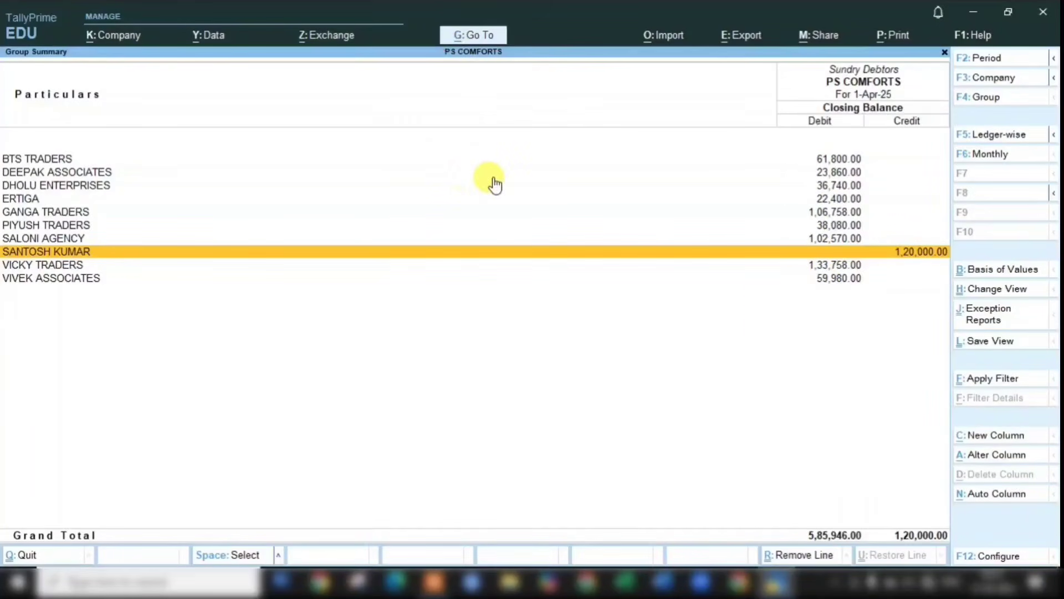
{"action": "key", "text": "Escape"}
{"action": "key", "text": "Escape"}
{"action": "key", "text": "Escape"}
{"action": "key", "text": "Escape"}
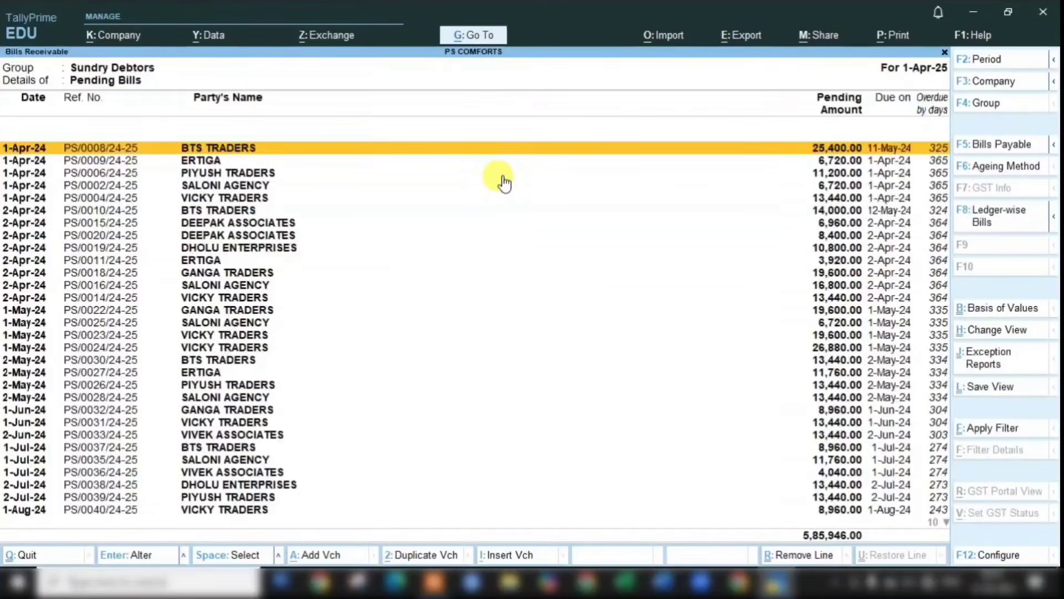
{"action": "key", "text": "Escape"}
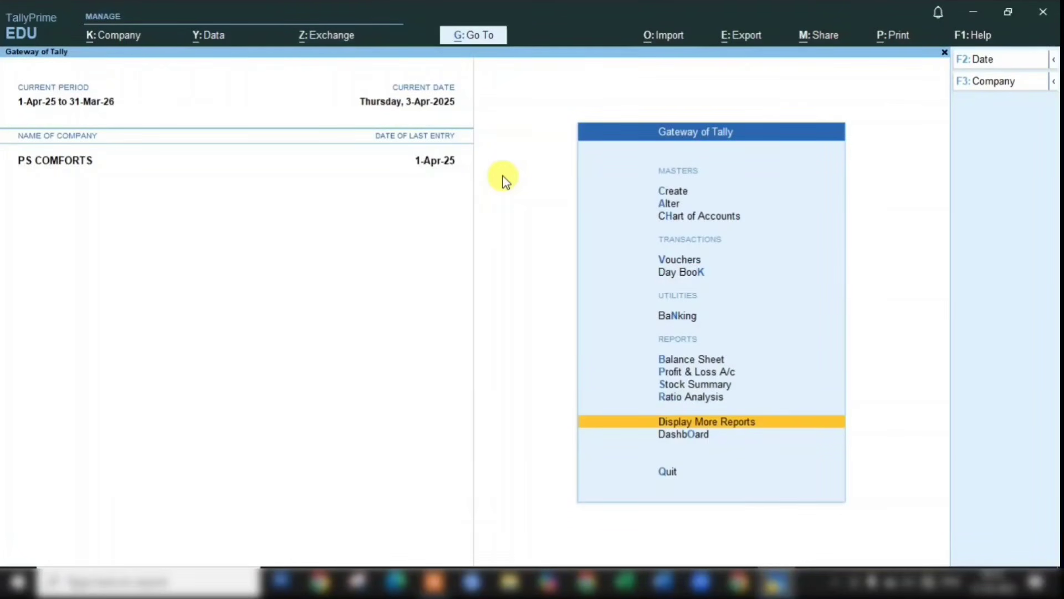
Open accounting voucher creation from the Gateway of Tally
{"action": "key", "text": "Up"}
{"action": "key", "text": "Up"}
{"action": "key", "text": "Up"}
{"action": "key", "text": "Up"}
{"action": "key", "text": "Up"}
{"action": "key", "text": "Up"}
{"action": "key", "text": "Up"}
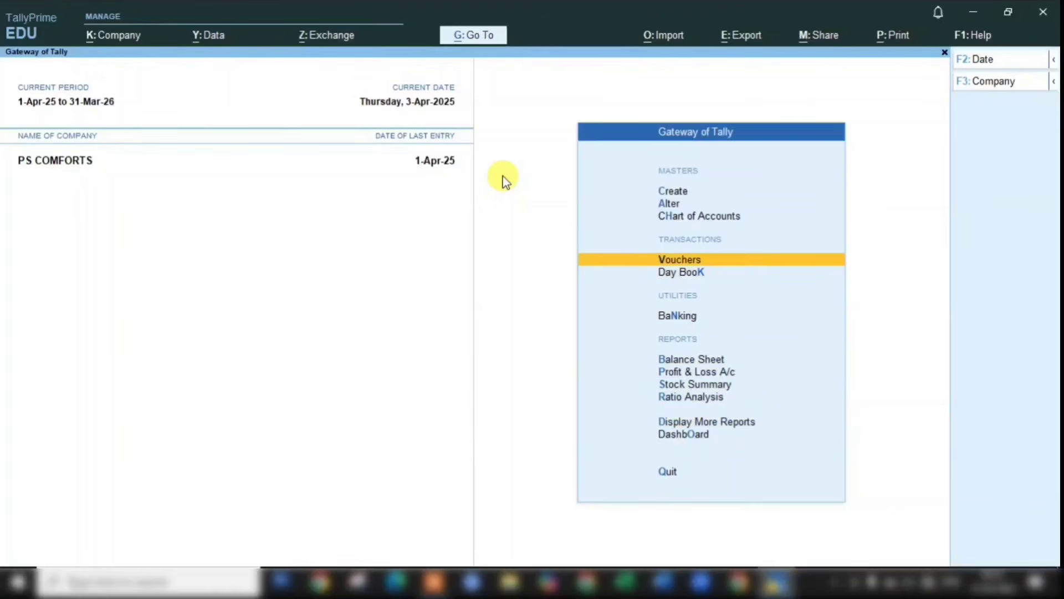
{"action": "key", "text": "Return"}
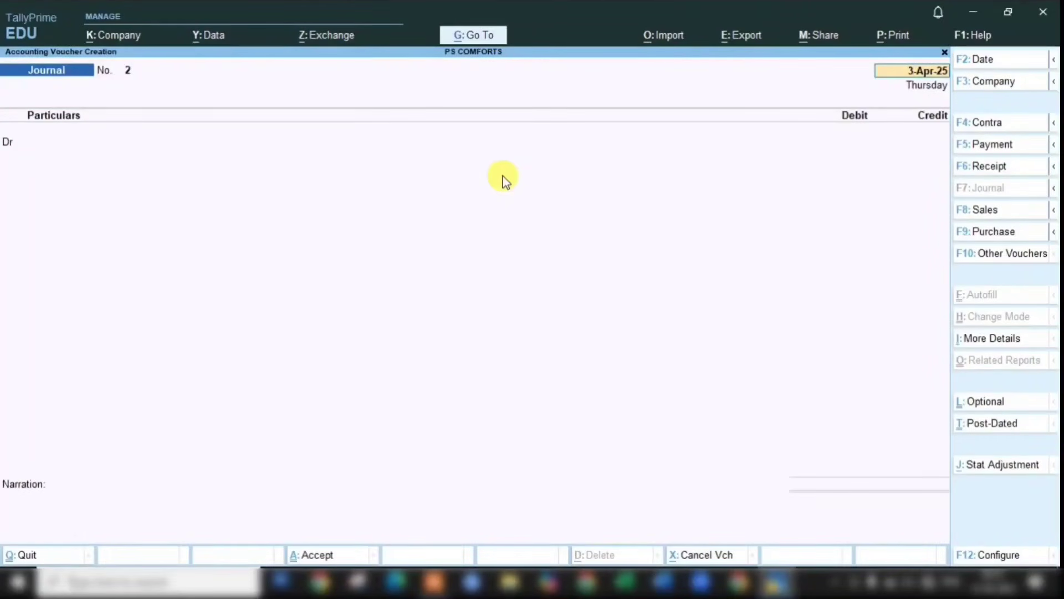
Start a GST SALES voucher with the LOCAL GST SALES class and set its date to 2-4
{"action": "left_click", "coordinate": [986, 211]}
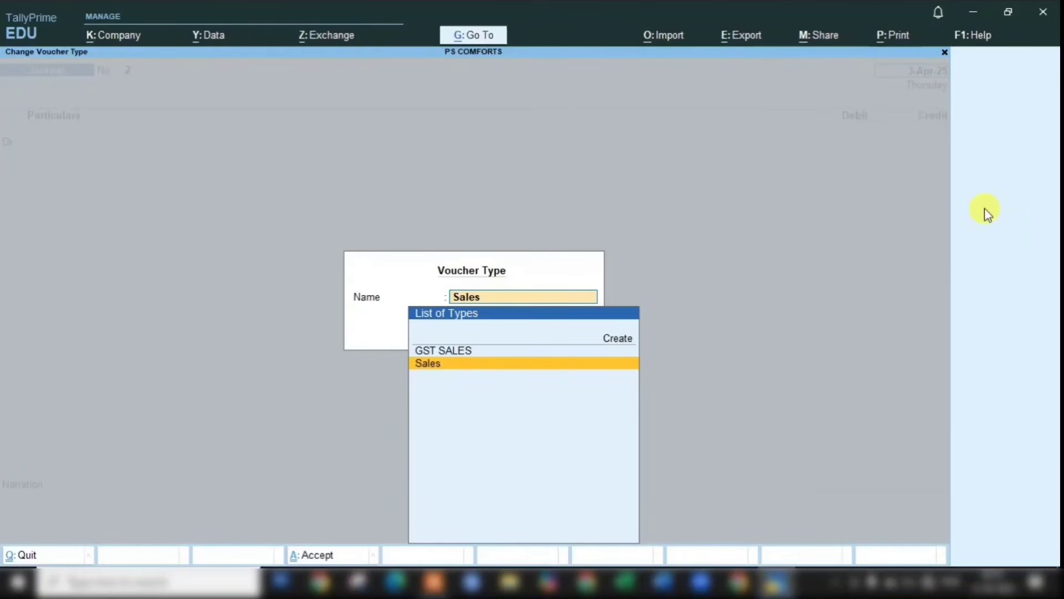
{"action": "key", "text": "Up"}
{"action": "key", "text": "Return"}
{"action": "key", "text": "Down"}
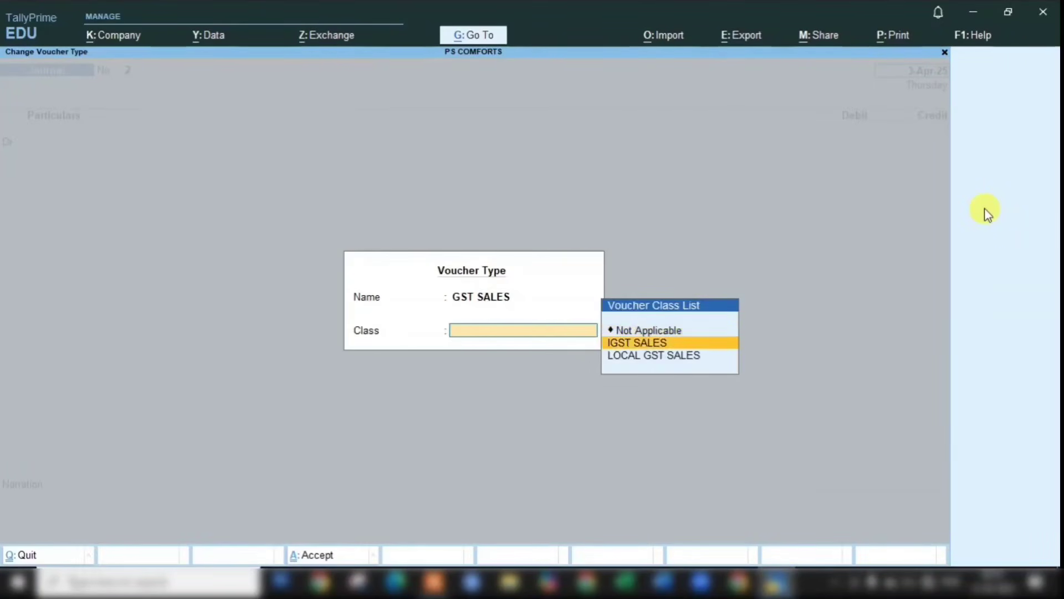
{"action": "key", "text": "Down"}
{"action": "key", "text": "Return"}
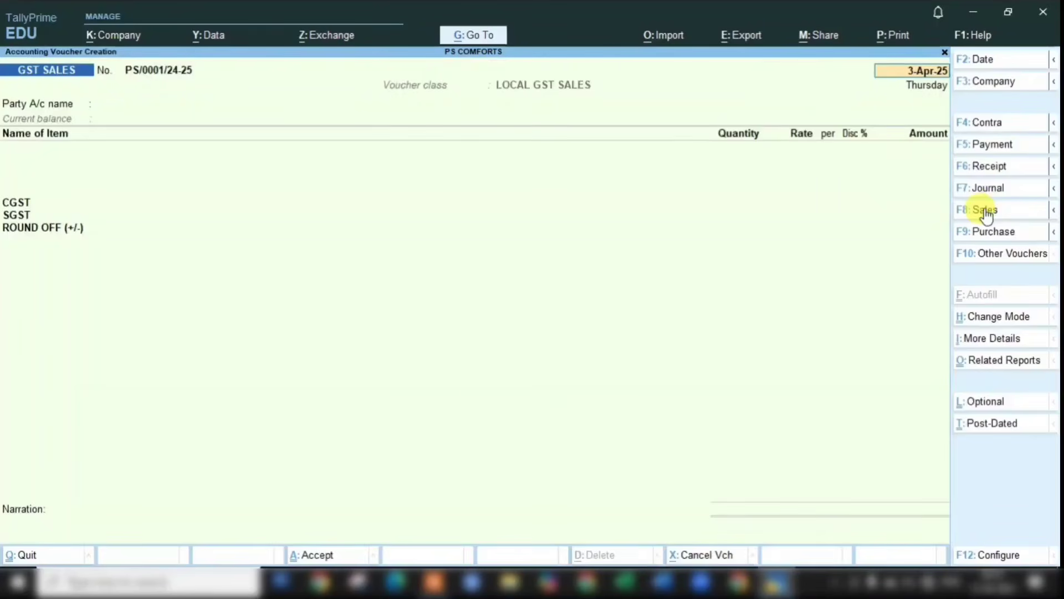
{"action": "type", "text": "2-4"}
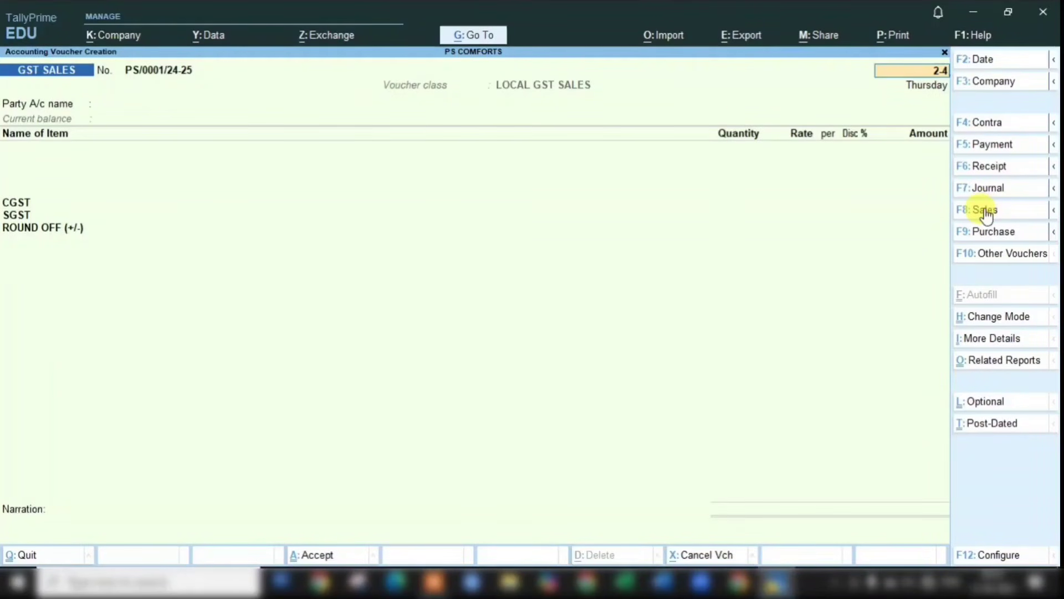
{"action": "key", "text": "Return"}
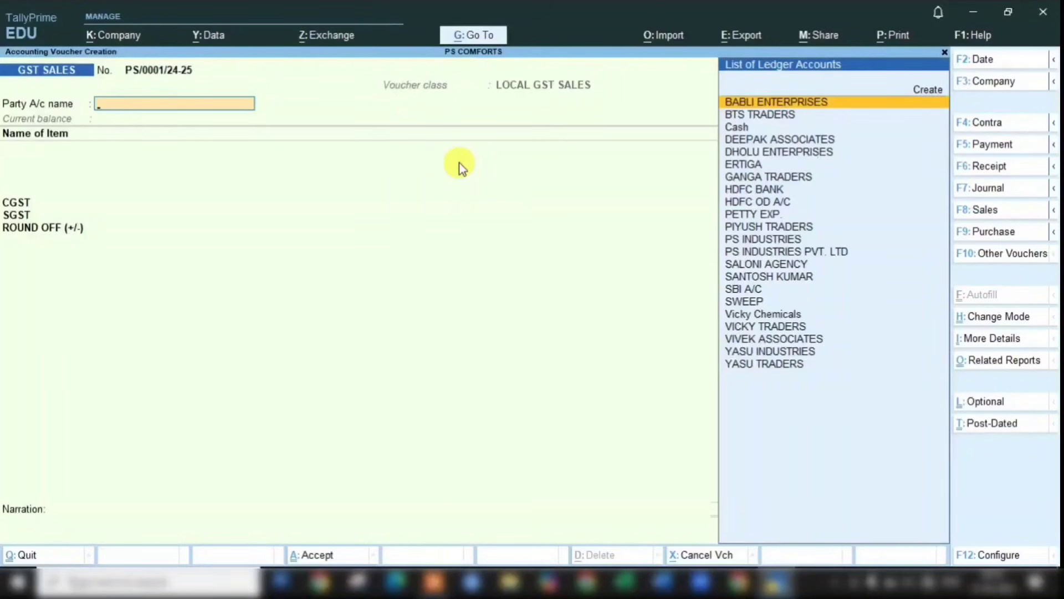
Create a new party ledger named TRIMURTI ENTERPRISES under the Sundry Debtors group from within the voucher
{"action": "key", "text": "alt+c"}
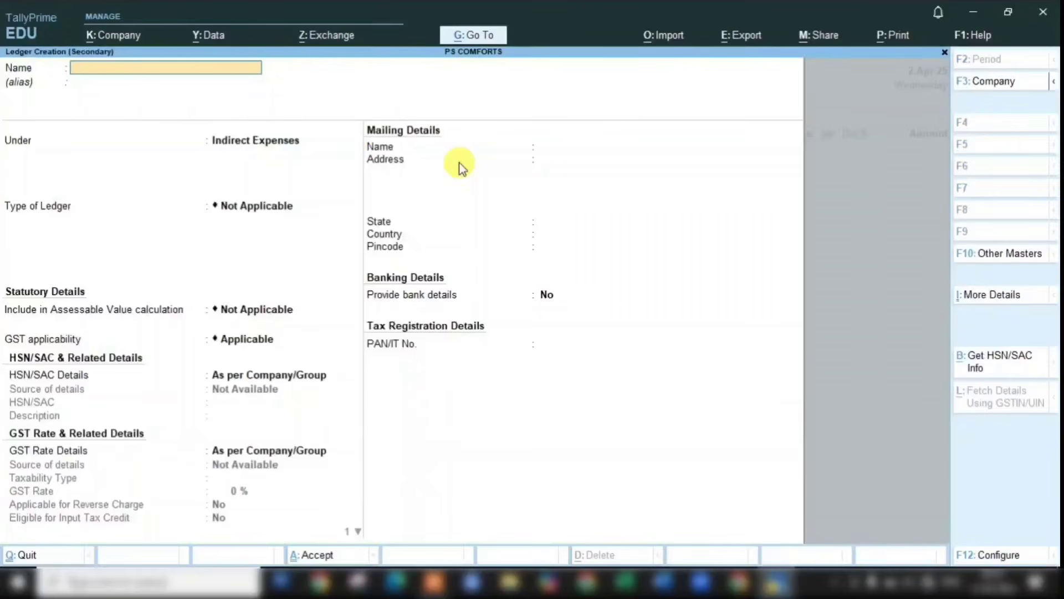
{"action": "type", "text": "TRIMURTI ENTERPRISES"}
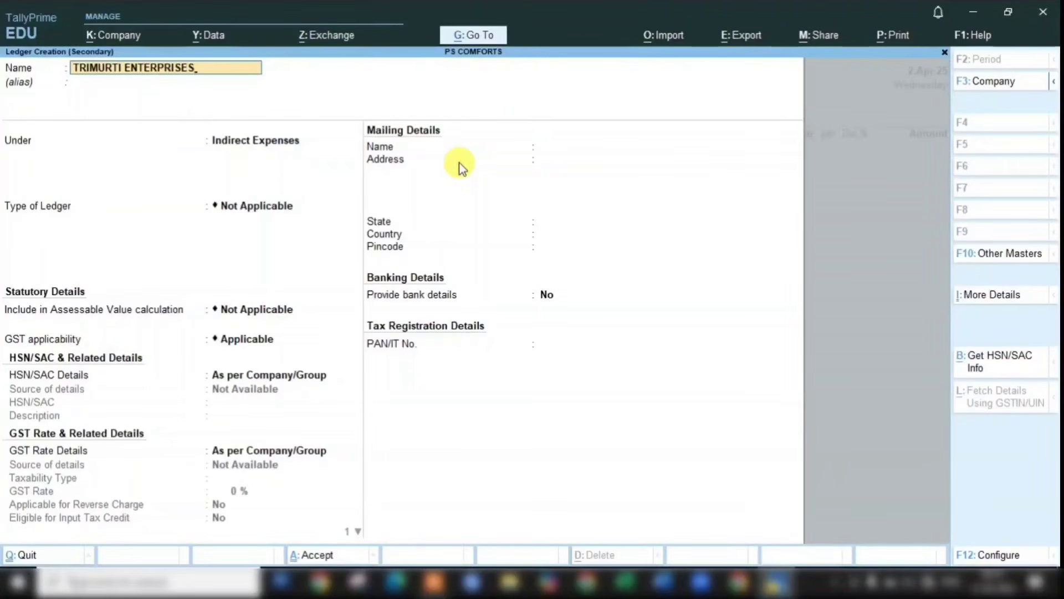
{"action": "key", "text": "Return"}
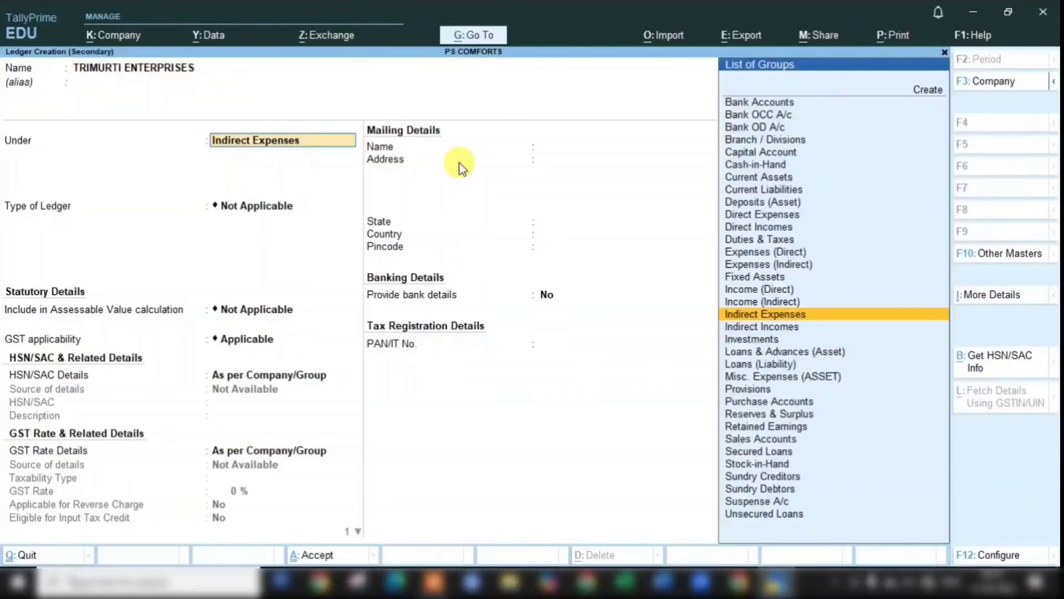
{"action": "type", "text": "SUN"}
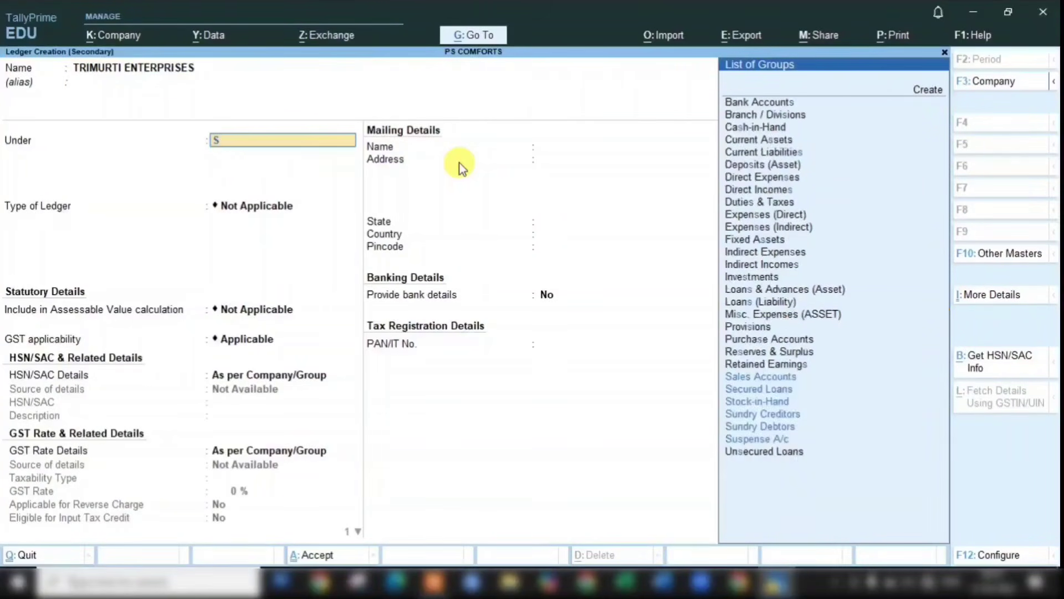
{"action": "key", "text": "Down"}
{"action": "key", "text": "Down"}
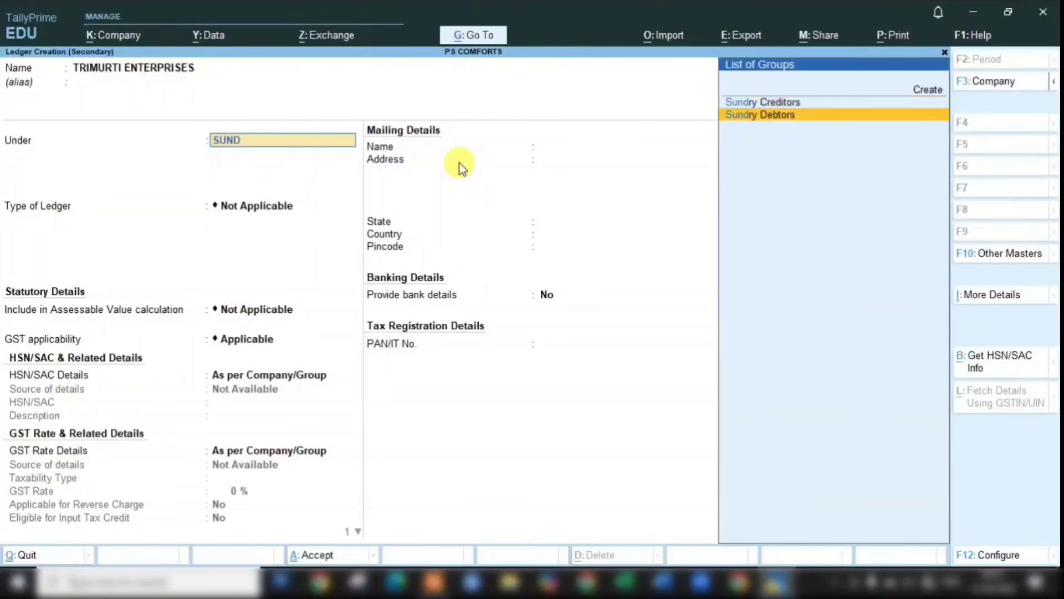
{"action": "key", "text": "Return"}
{"action": "left_click", "coordinate": [272, 139]}
{"action": "key", "text": "Return"}
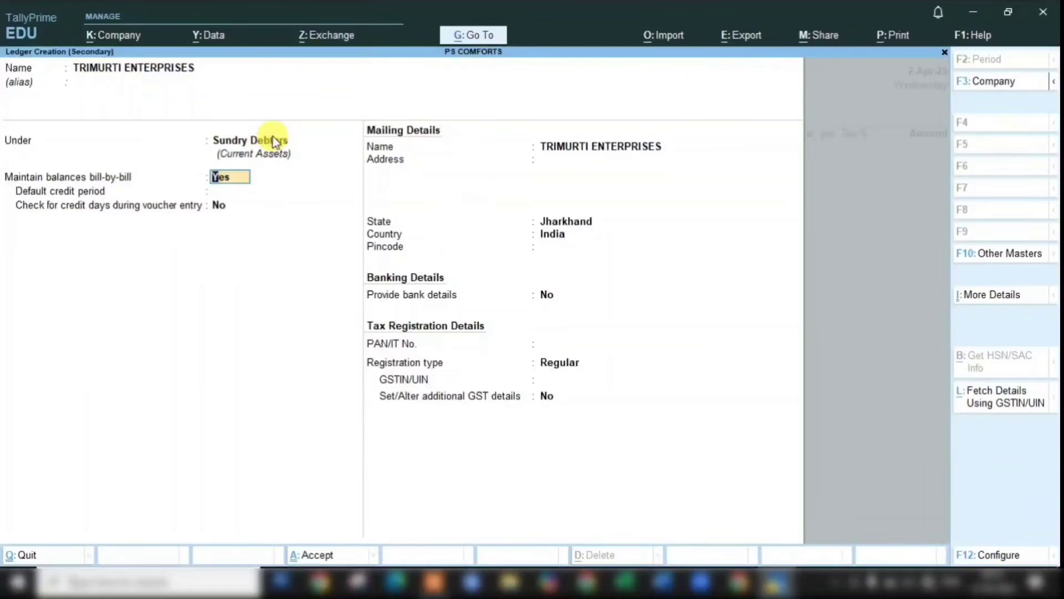
Keep the new ledger's default bill-by-bill, mailing, banking and tax registration settings, leave GSTIN/UIN blank, and save the ledger
{"action": "key", "text": "Return"}
{"action": "key", "text": "Return"}
{"action": "key", "text": "Return"}
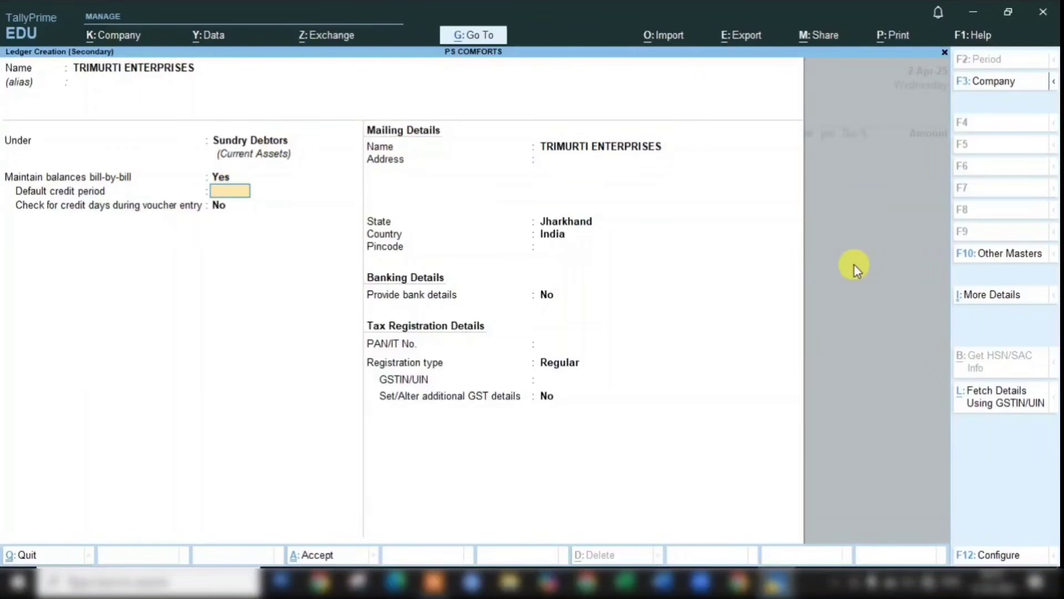
{"action": "key", "text": "Return"}
{"action": "key", "text": "Return"}
{"action": "key", "text": "Return"}
{"action": "key", "text": "Return"}
{"action": "key", "text": "Return"}
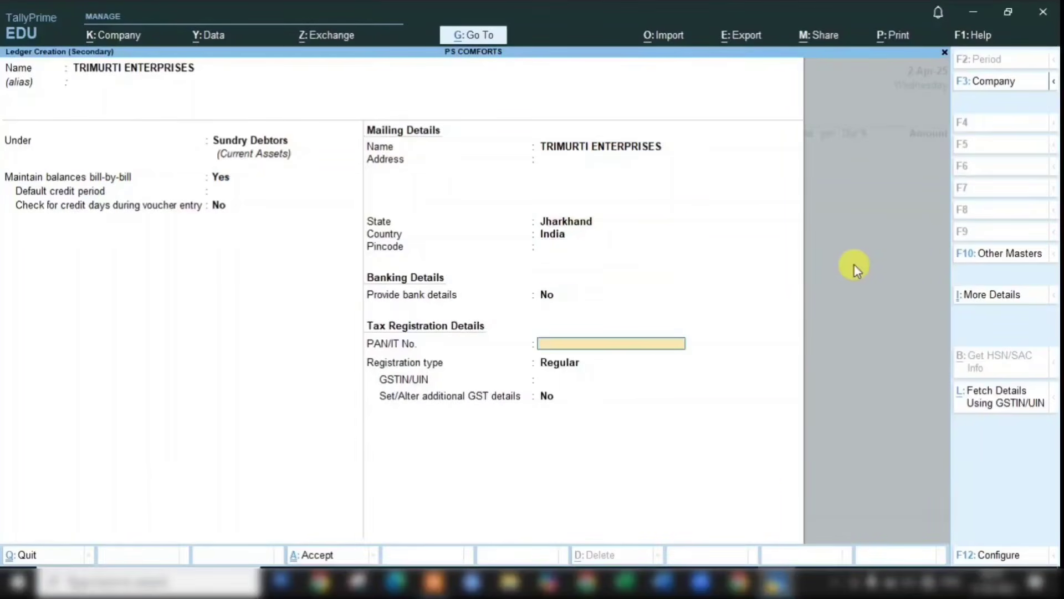
{"action": "key", "text": "Return"}
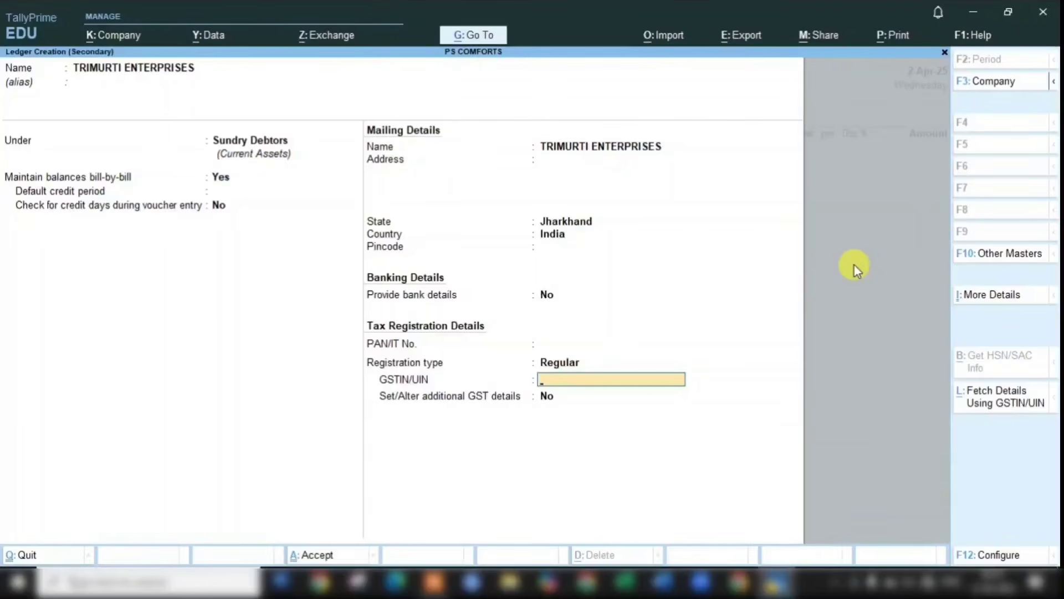
{"action": "key", "text": "ctrl+a"}
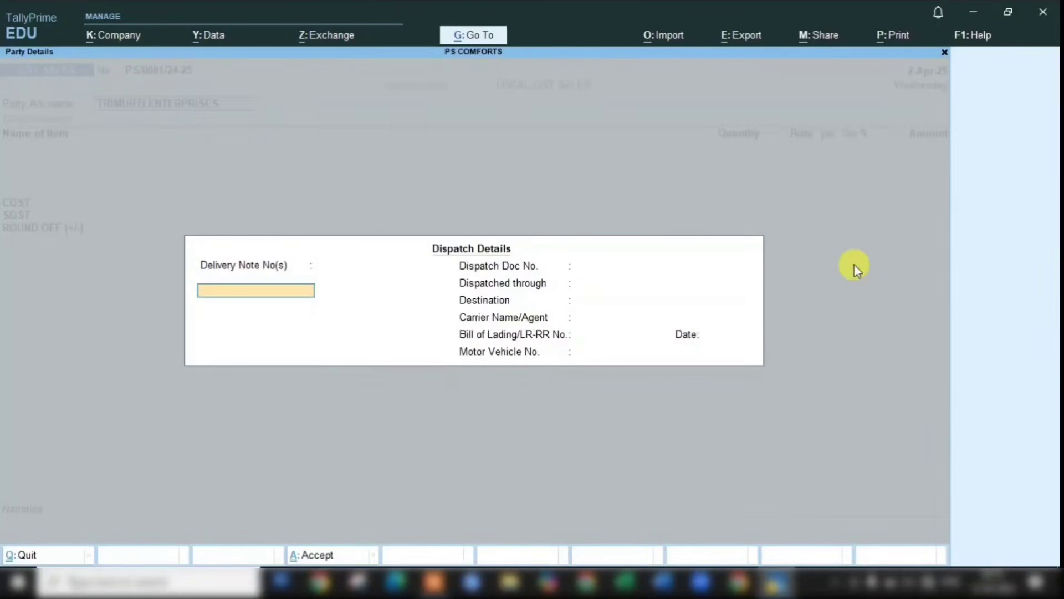
Accept blank dispatch details and the default party details for TRIMURTI ENTERPRISES in the sales voucher
{"action": "key", "text": "ctrl+a"}
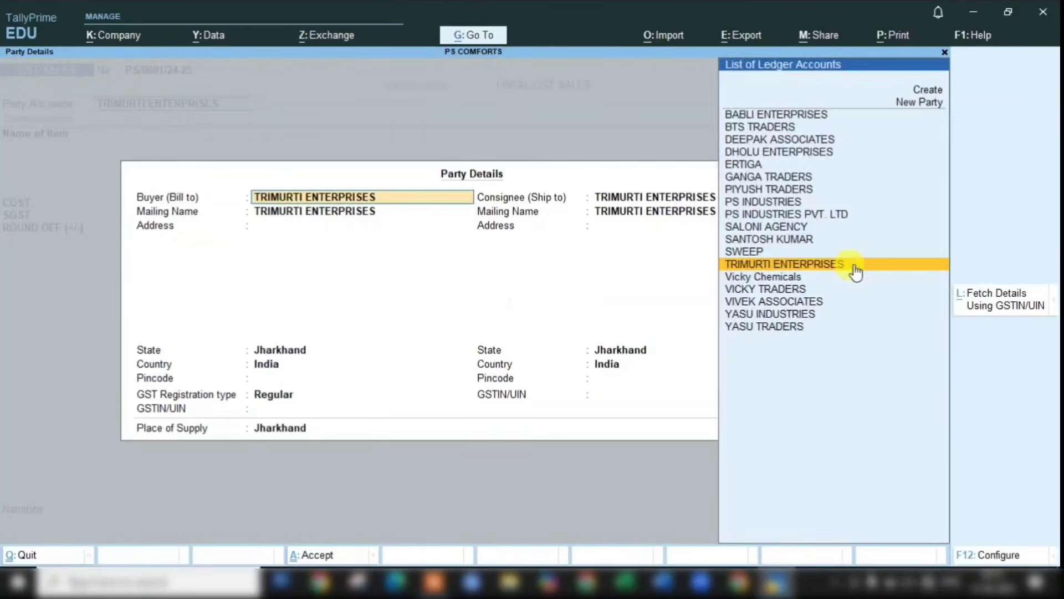
{"action": "key", "text": "Return"}
{"action": "key", "text": "ctrl+a"}
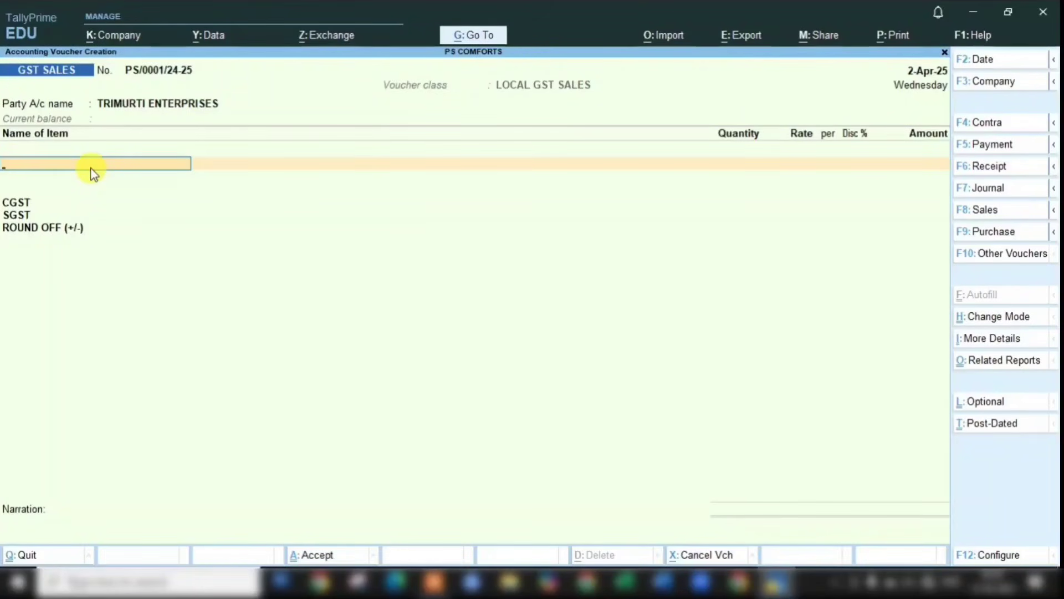
Open the stock item creation form from the voucher's item line and leave it without creating an item
{"action": "key", "text": "alt+c"}
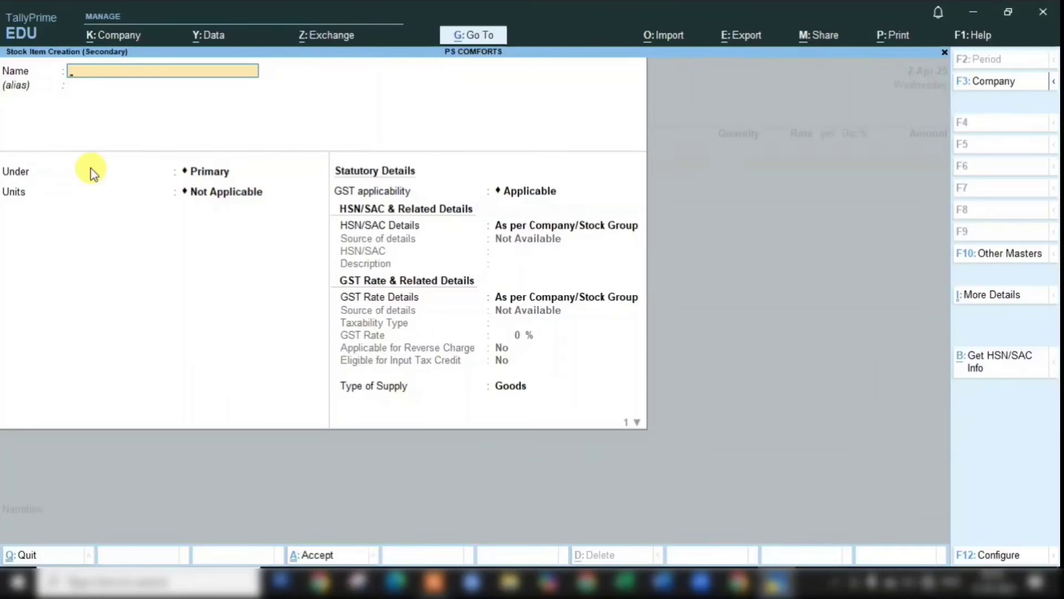
{"action": "key", "text": "Escape"}
{"action": "key", "text": "y"}
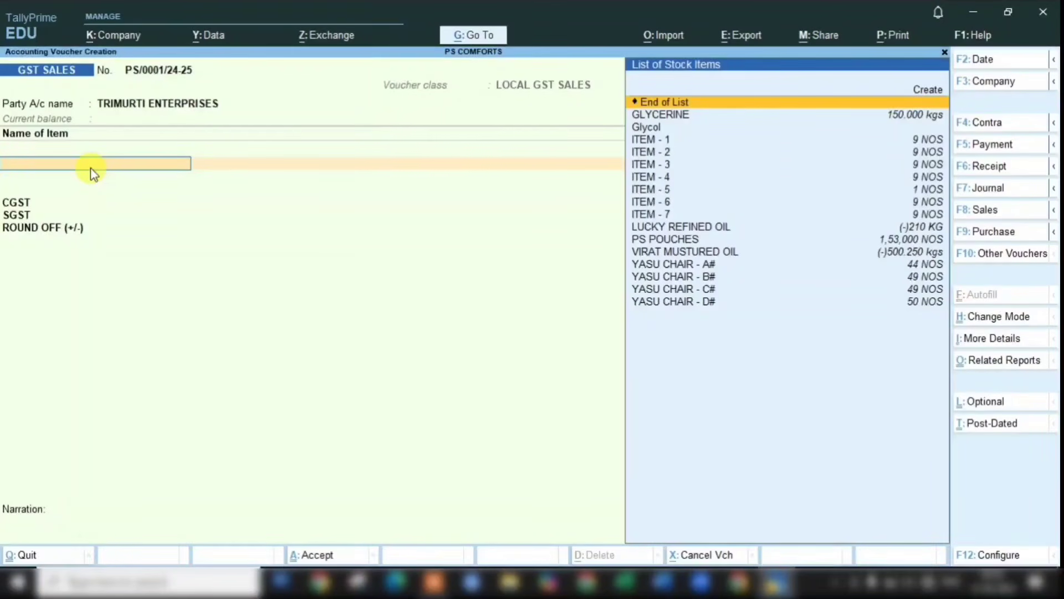
Select ITEM - 1 as the voucher's first item and return from its allocation screen to the item line
{"action": "key", "text": "Down"}
{"action": "key", "text": "Down"}
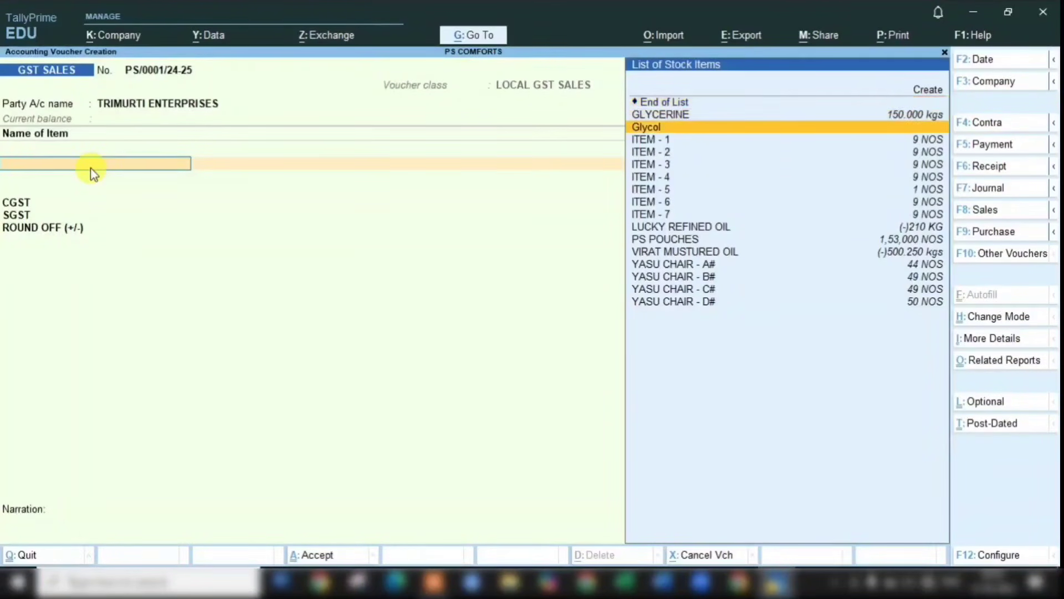
{"action": "key", "text": "Down"}
{"action": "key", "text": "Return"}
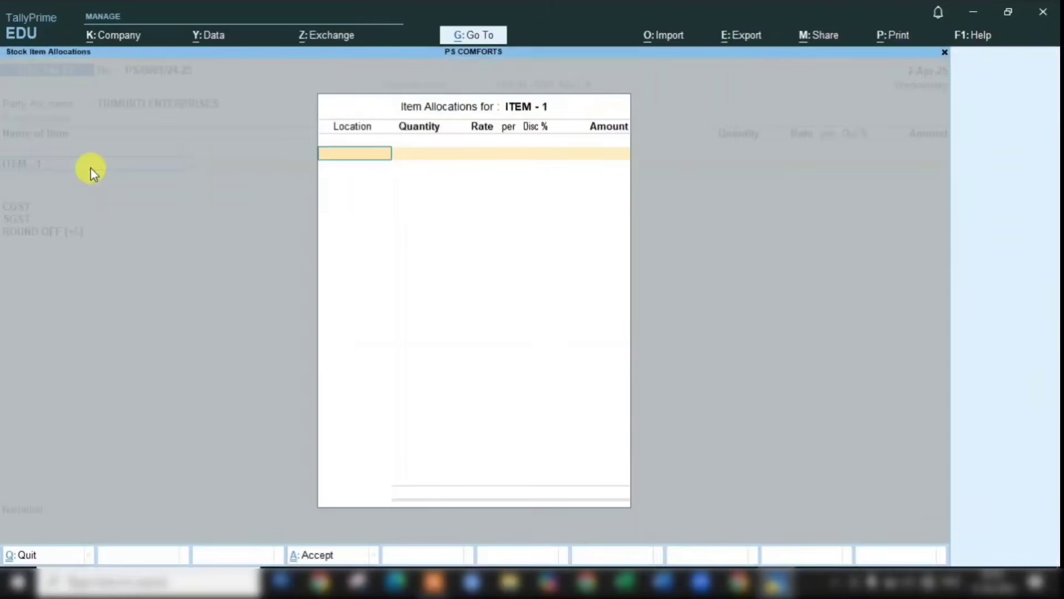
{"action": "key", "text": "Escape"}
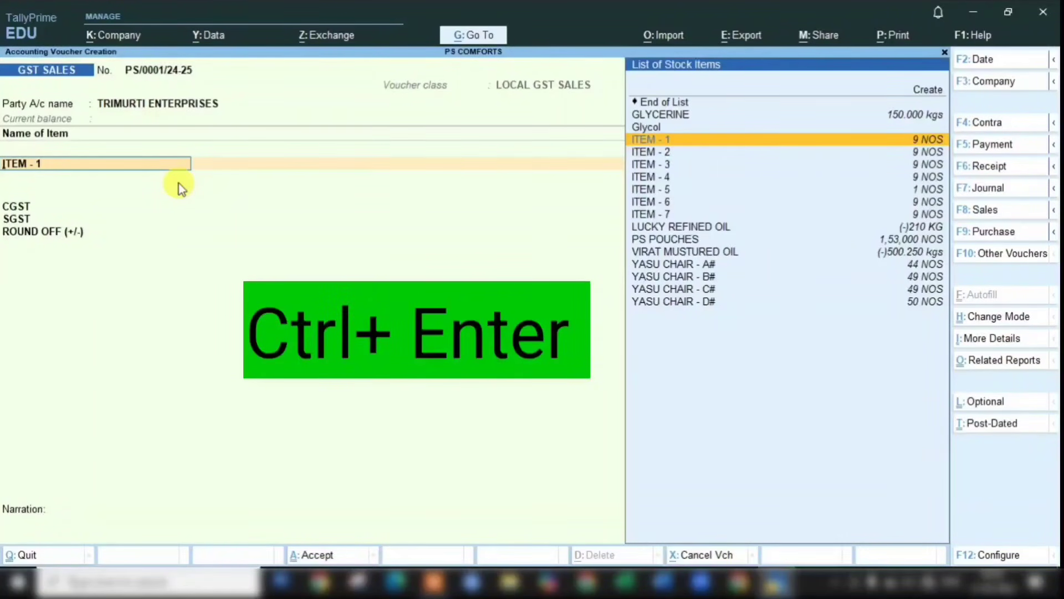
Open the ITEM - 1 stock item master for alteration from the voucher and quit it without changes
{"action": "key", "text": "ctrl+Return"}
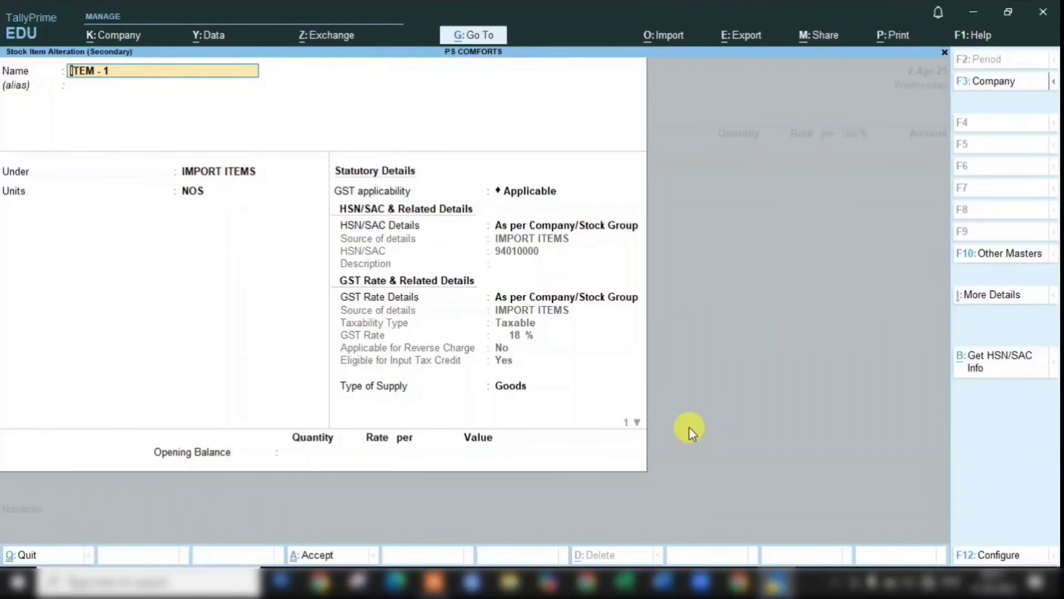
{"action": "key", "text": "Escape"}
{"action": "key", "text": "Escape"}
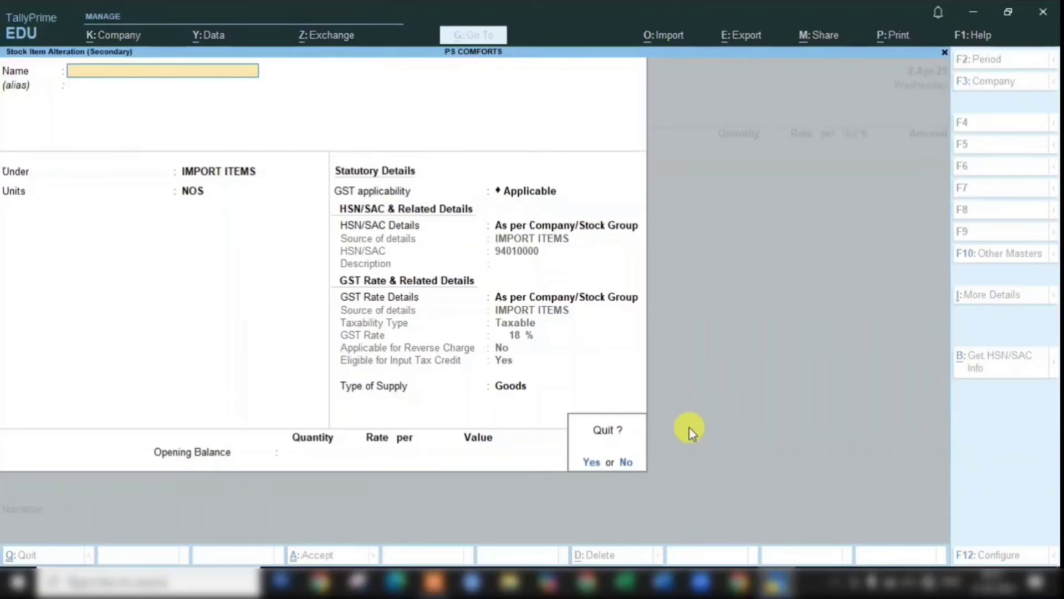
{"action": "key", "text": "Return"}
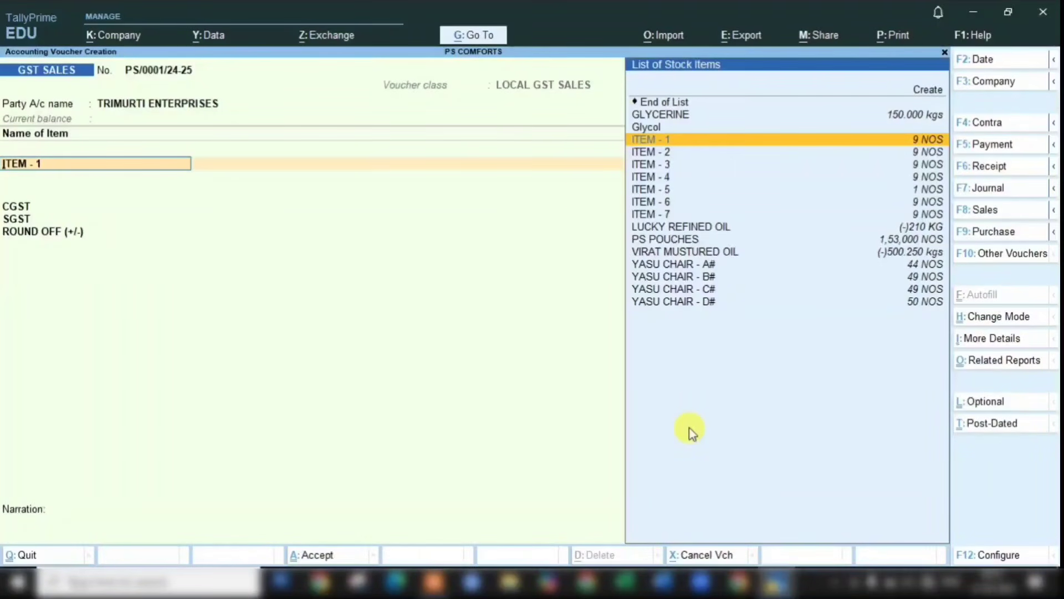
Open the built-in calculator over the voucher and close it again
{"action": "key", "text": "ctrl+n"}
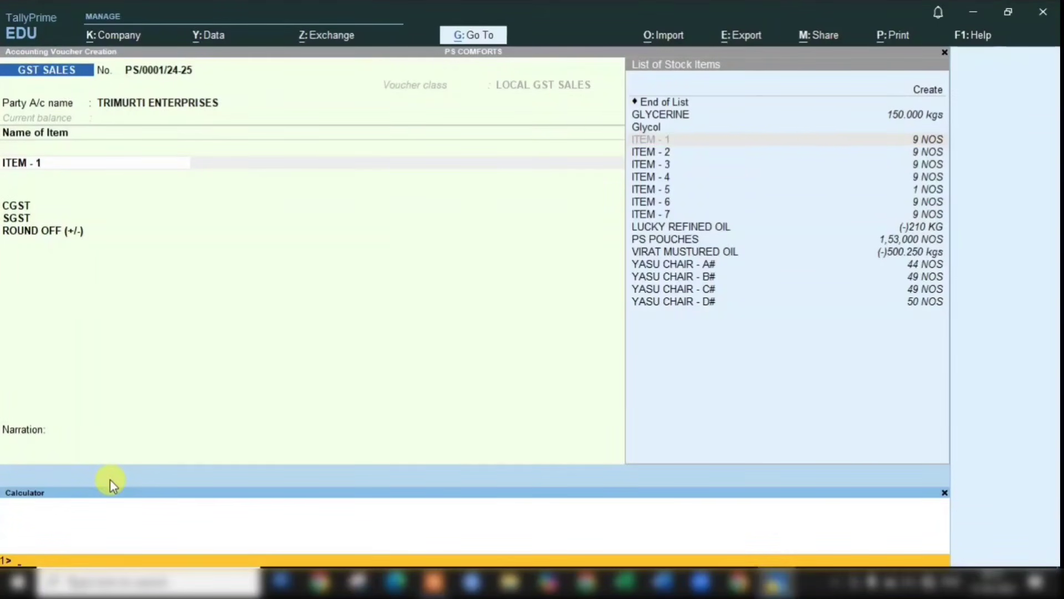
{"action": "left_click", "coordinate": [945, 493]}
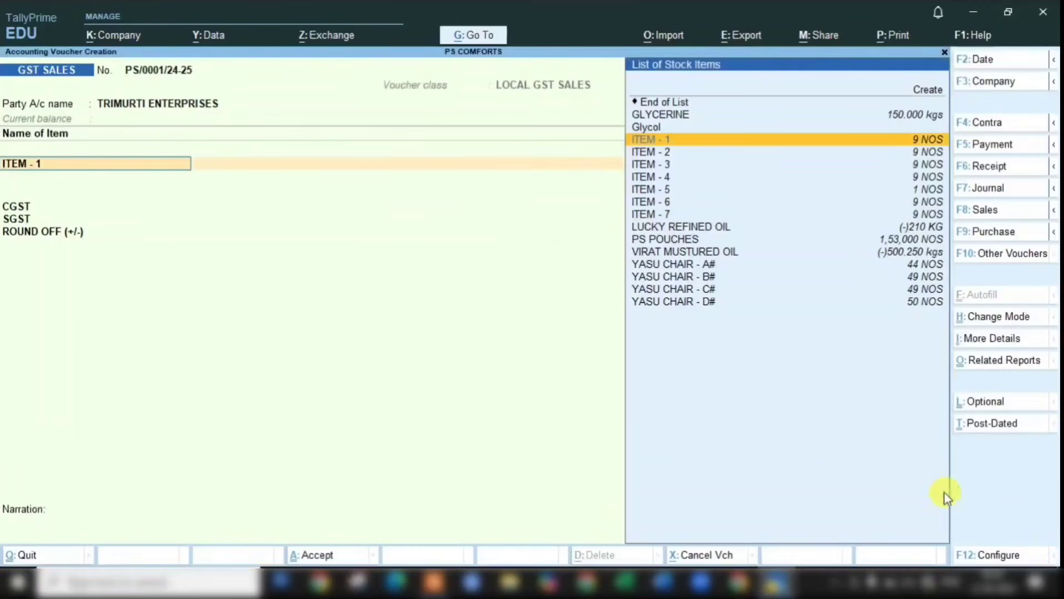
Allocate 1 NOS of ITEM - 1 from Main Location at a rate of 54000 and accept the allocation
{"action": "key", "text": "Return"}
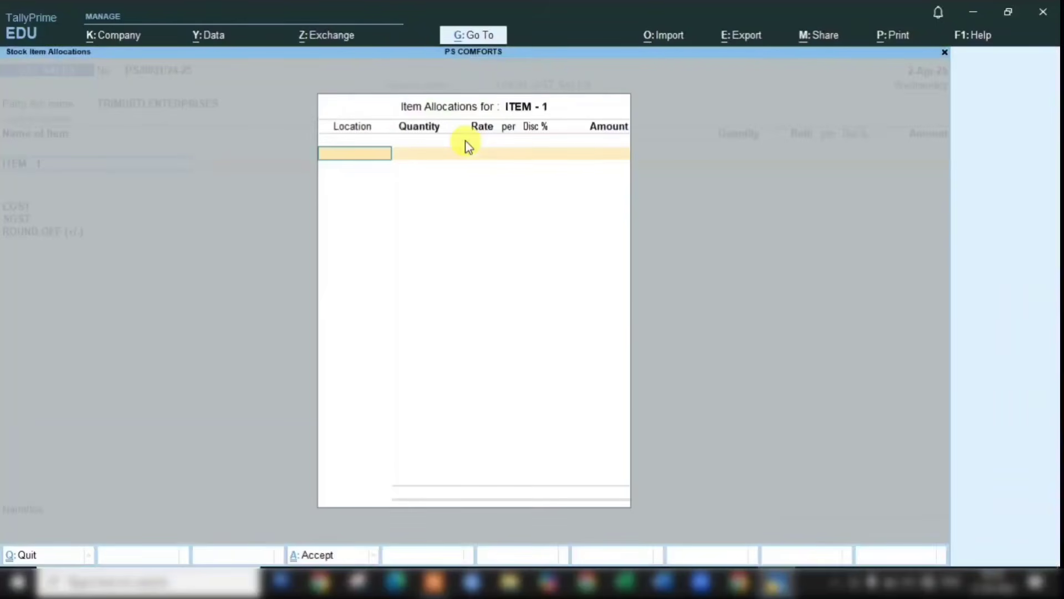
{"action": "key", "text": "Return"}
{"action": "type", "text": "1"}
{"action": "key", "text": "Return"}
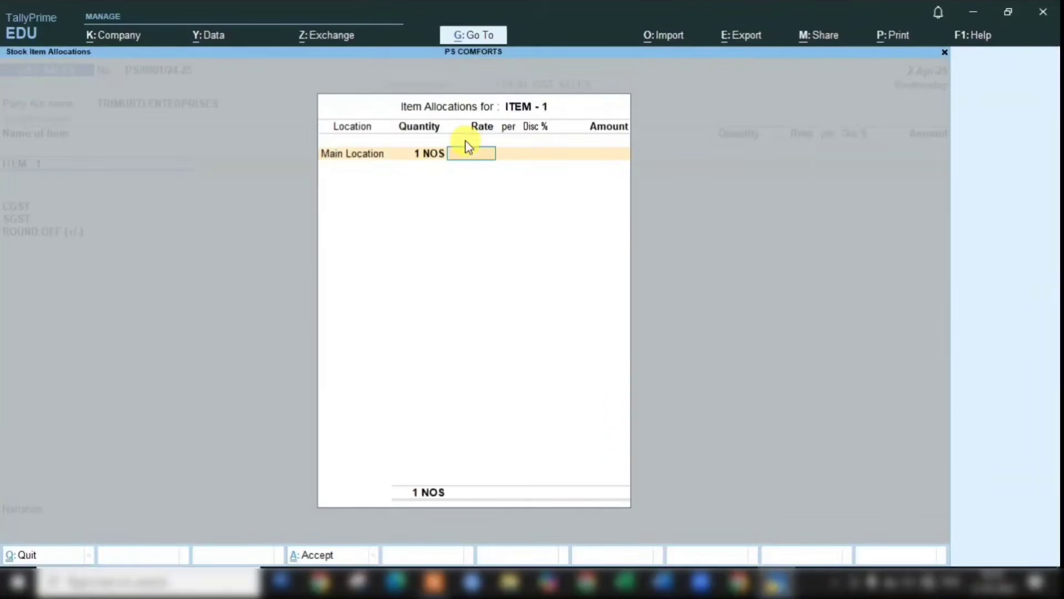
{"action": "type", "text": "54000"}
{"action": "key", "text": "Return"}
{"action": "key", "text": "Return"}
{"action": "key", "text": "Return"}
{"action": "key", "text": "Return"}
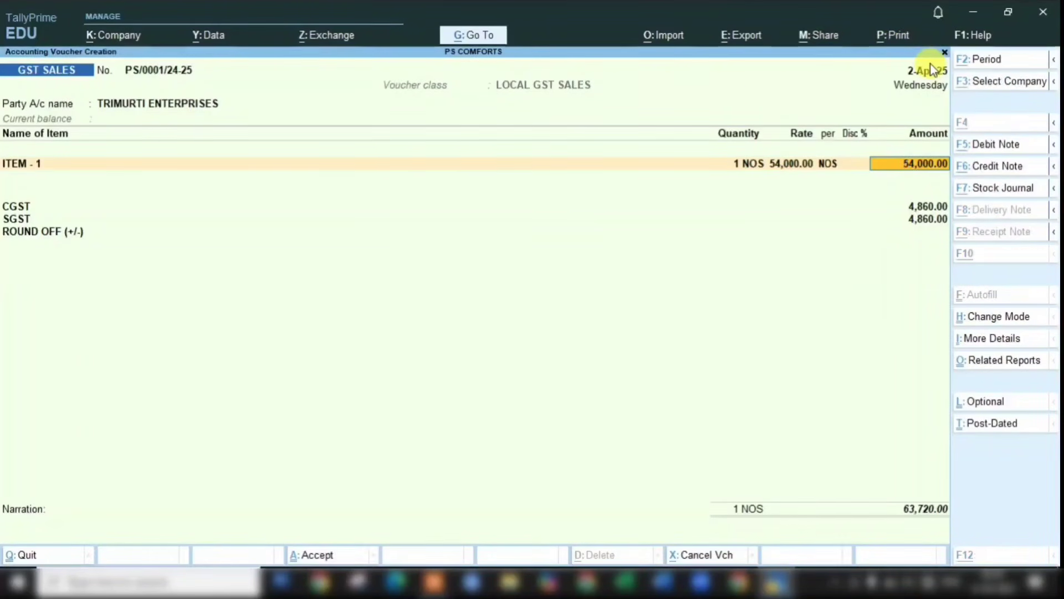
Bring up the Tax Invoice print options for the current sales voucher and return to the voucher
{"action": "key", "text": "alt+p"}
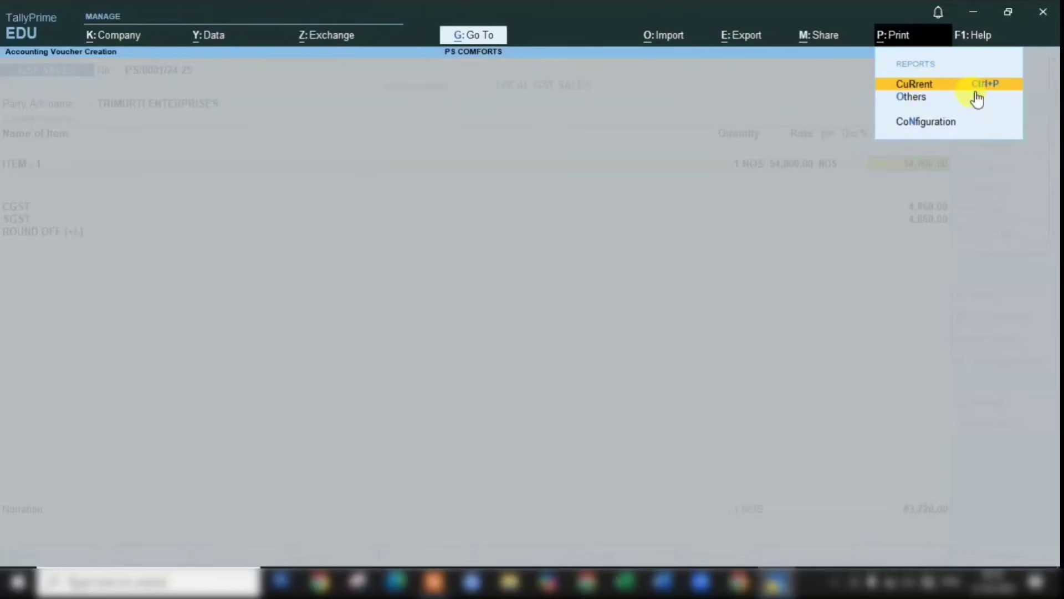
{"action": "key", "text": "Return"}
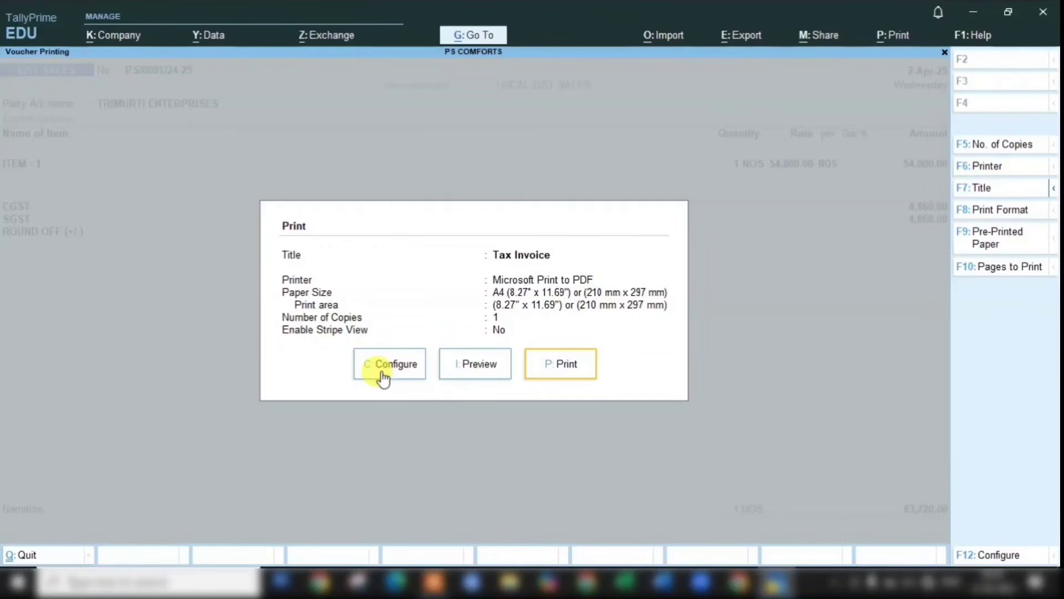
{"action": "left_click", "coordinate": [568, 381]}
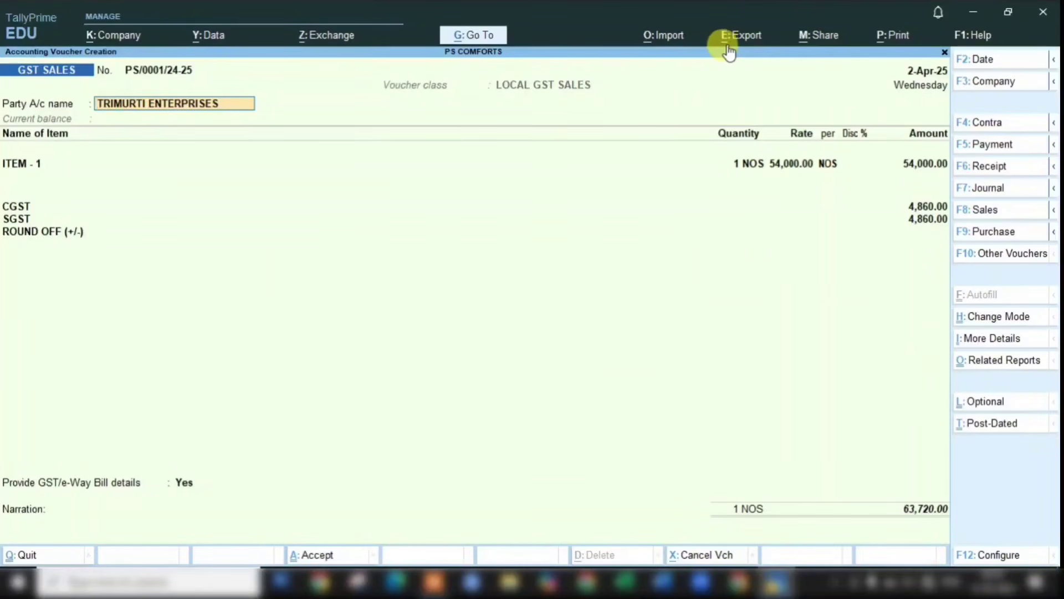
Start exporting the current sales voucher and open its export configuration
{"action": "key", "text": "alt"}
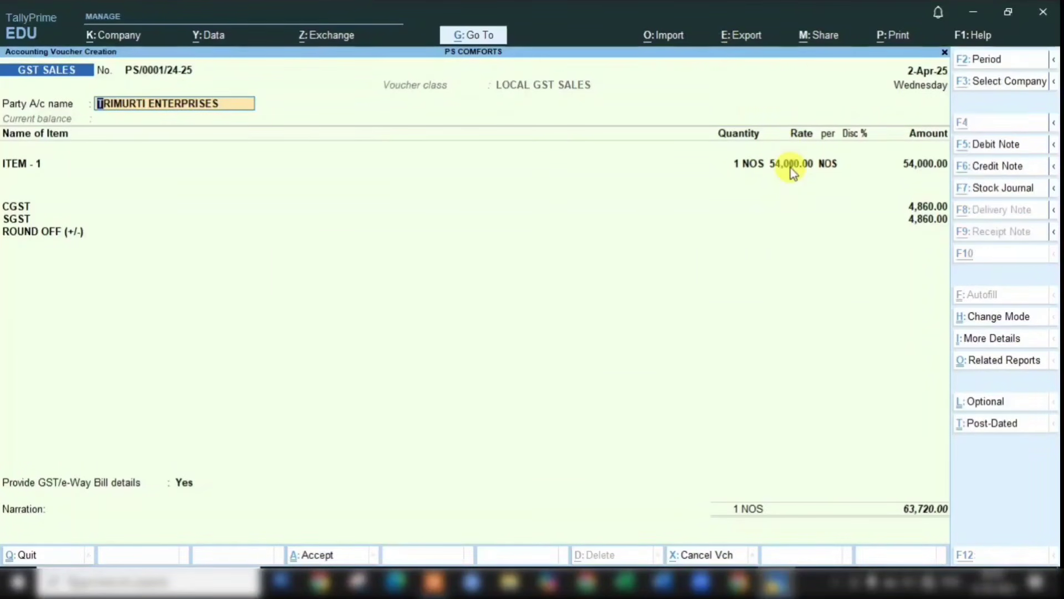
{"action": "key", "text": "alt+e"}
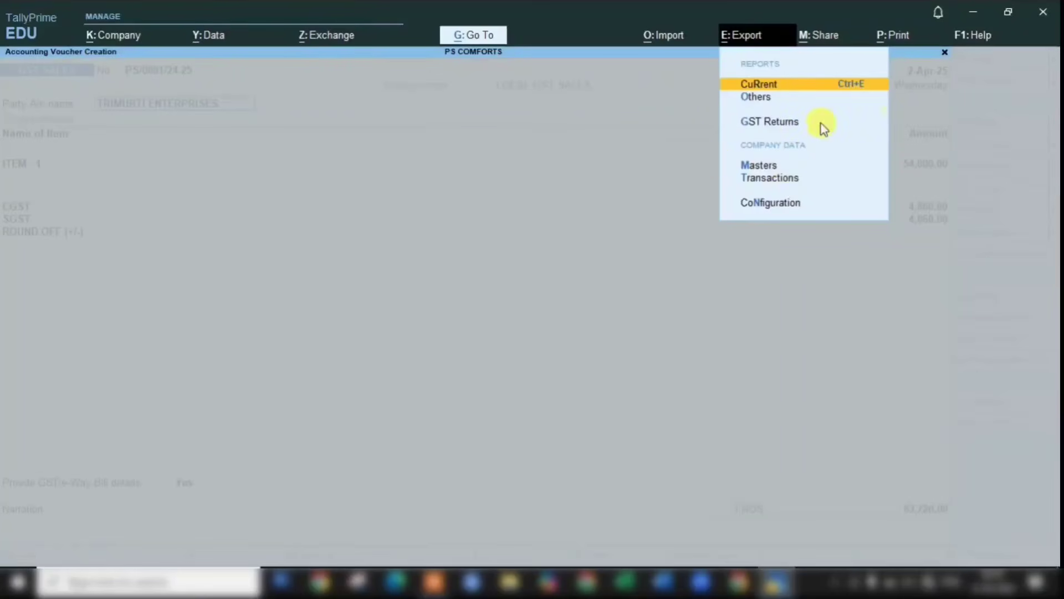
{"action": "key", "text": "Return"}
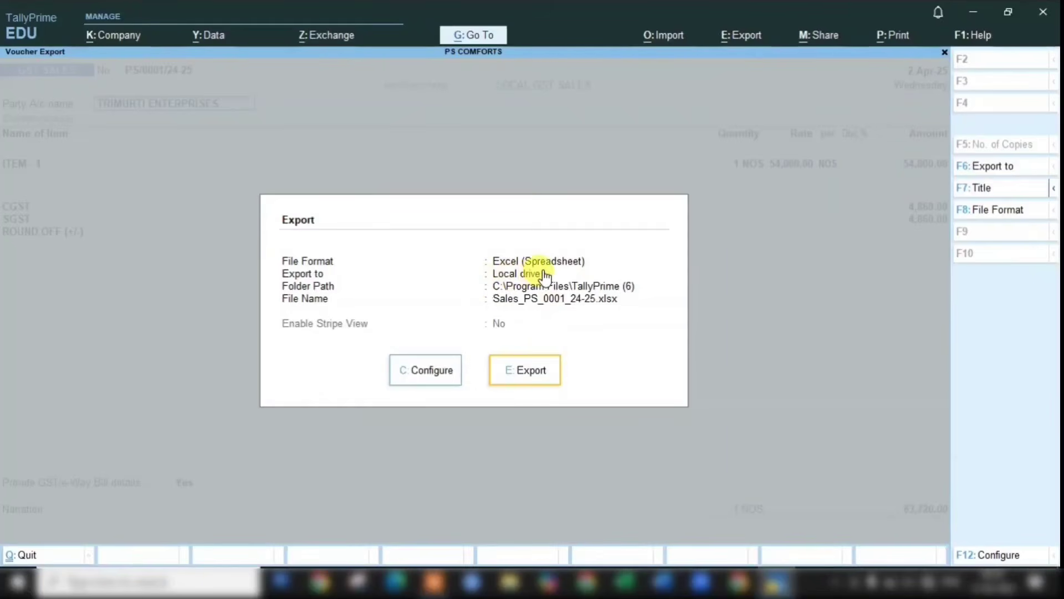
{"action": "left_click", "coordinate": [420, 371]}
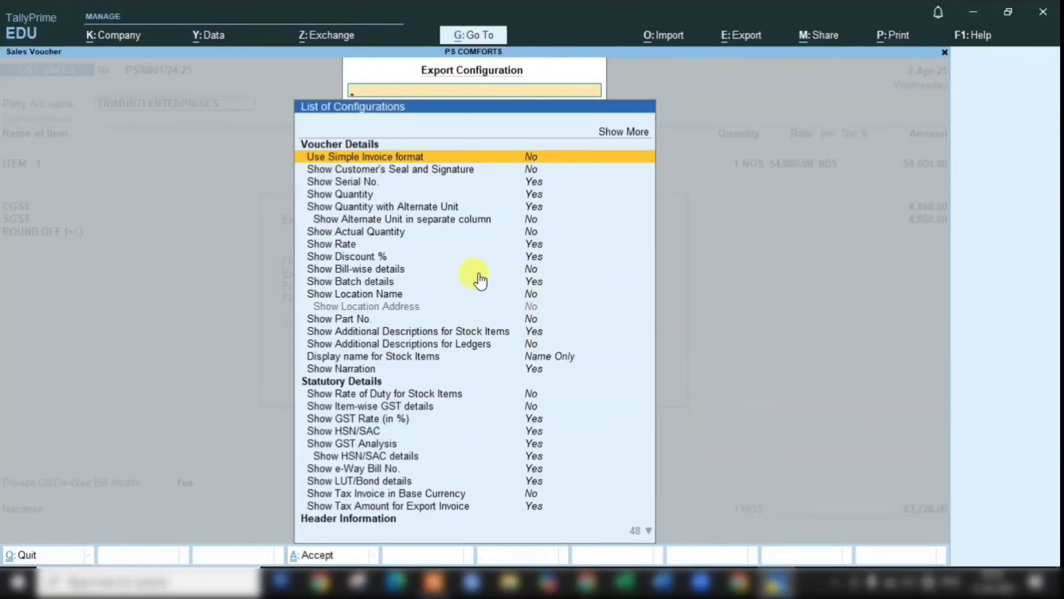
Find the File Format setting in the export configuration, review the available file formats, and return to the voucher without exporting
{"action": "type", "text": "FORM"}
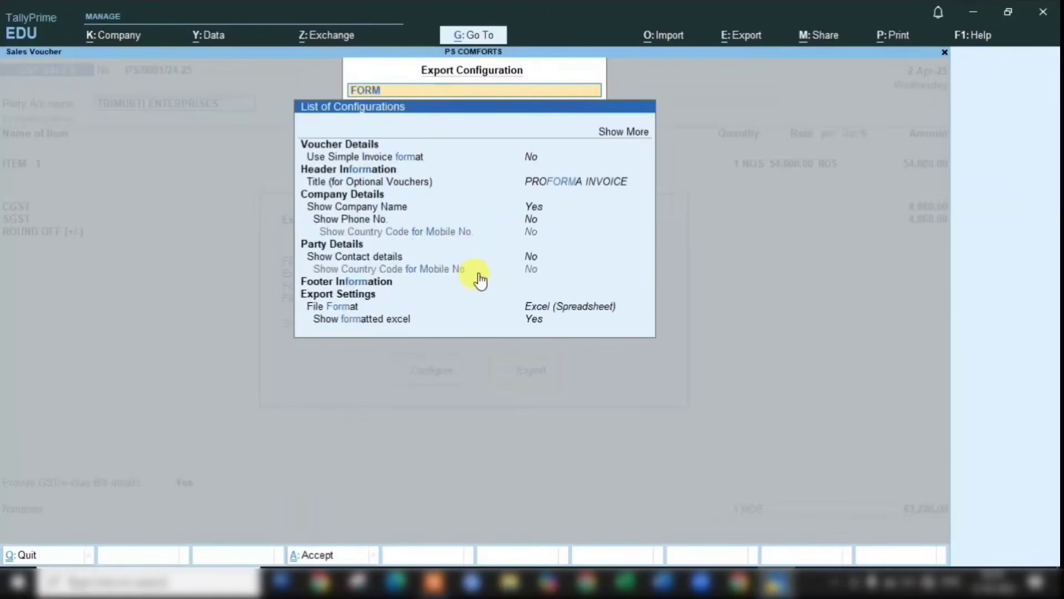
{"action": "key", "text": "Down"}
{"action": "key", "text": "Down"}
{"action": "key", "text": "Down"}
{"action": "key", "text": "Down"}
{"action": "key", "text": "Down"}
{"action": "key", "text": "Down"}
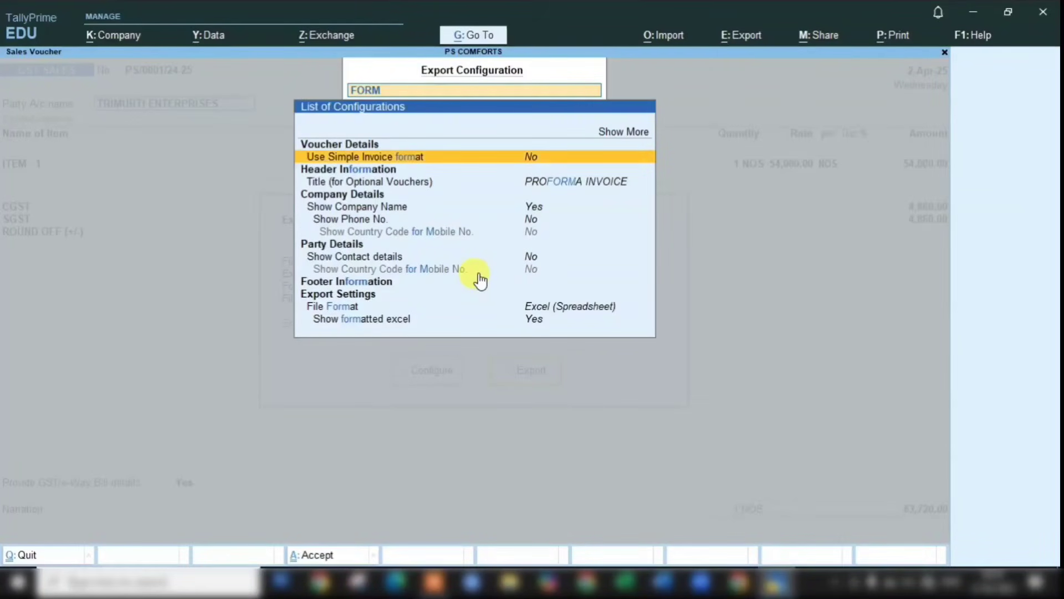
{"action": "key", "text": "Down"}
{"action": "key", "text": "Return"}
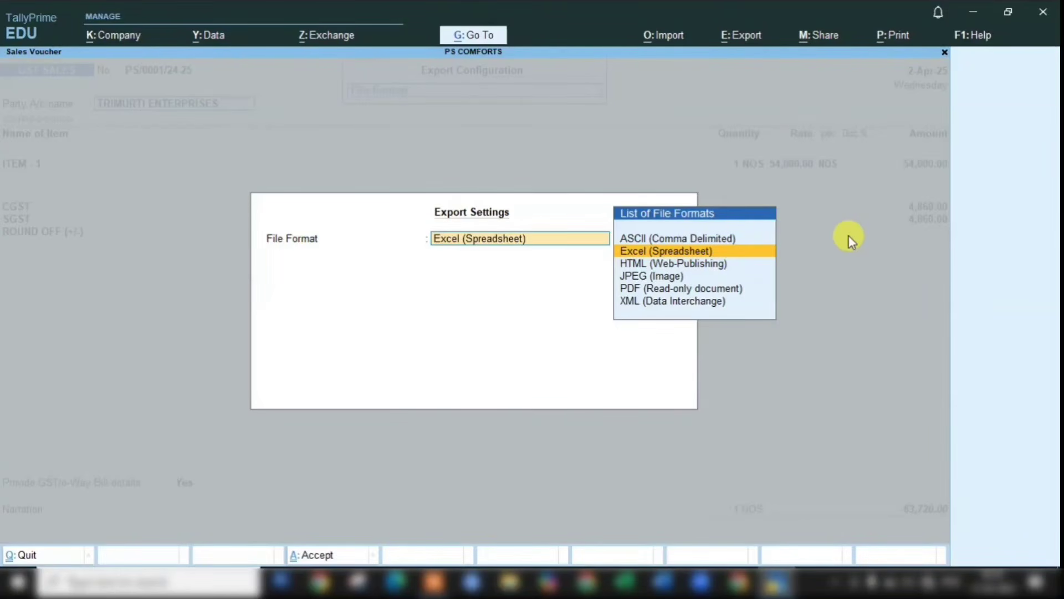
{"action": "key", "text": "Escape"}
{"action": "key", "text": "Escape"}
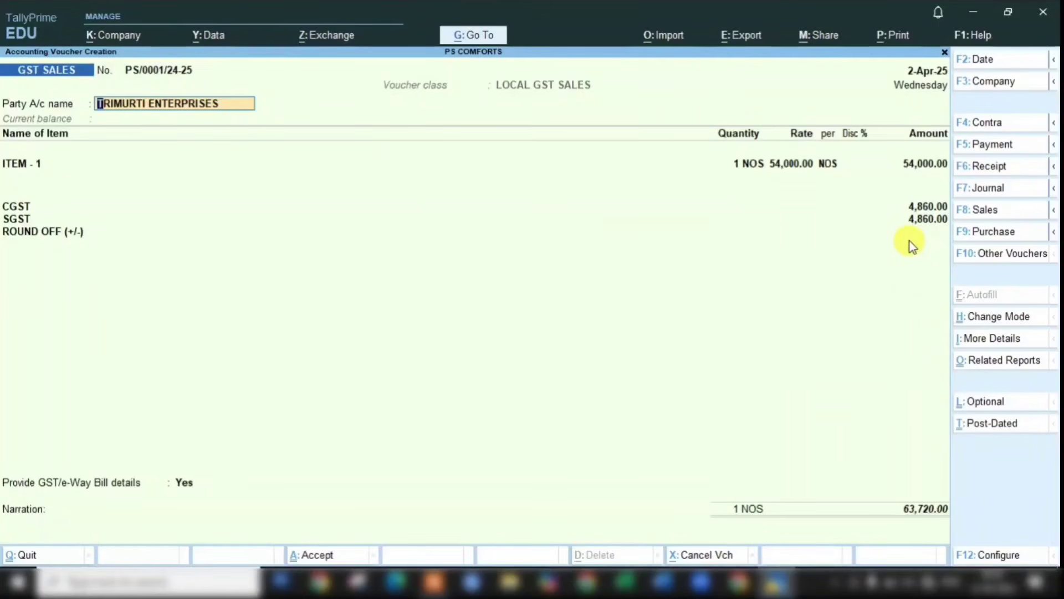
Start the Stock Query report from the blank item line of the sales voucher without closing the voucher
{"action": "left_click", "coordinate": [920, 166]}
{"action": "key", "text": "Return"}
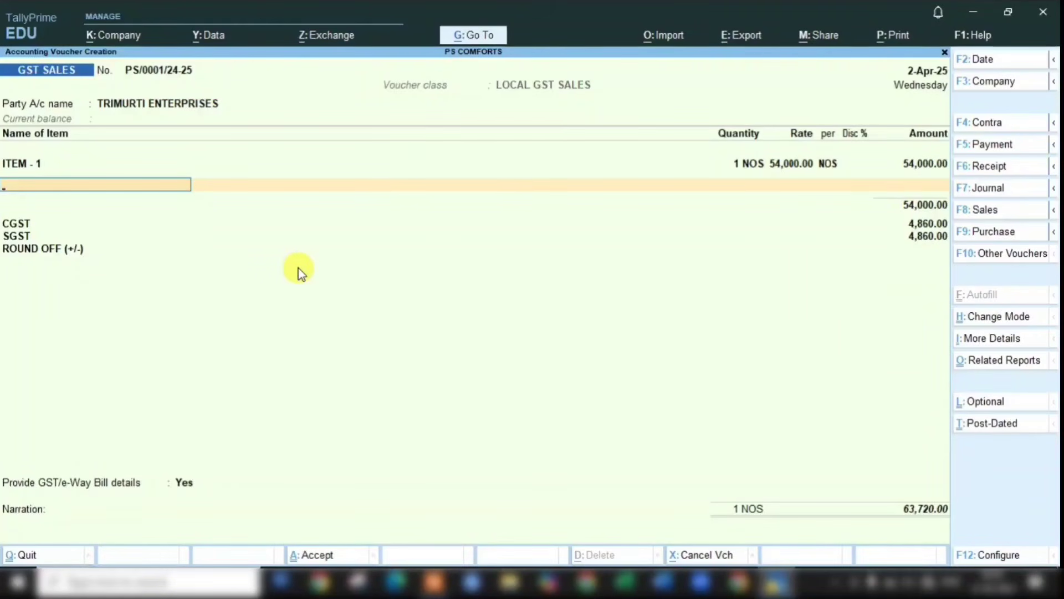
{"action": "key", "text": "alt+g"}
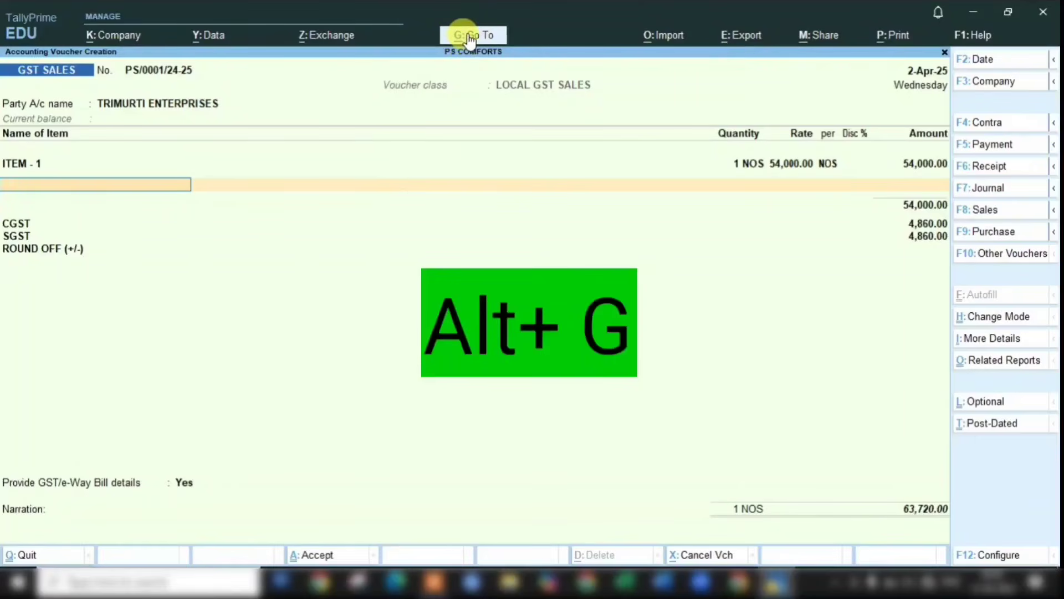
{"action": "left_click", "coordinate": [469, 35]}
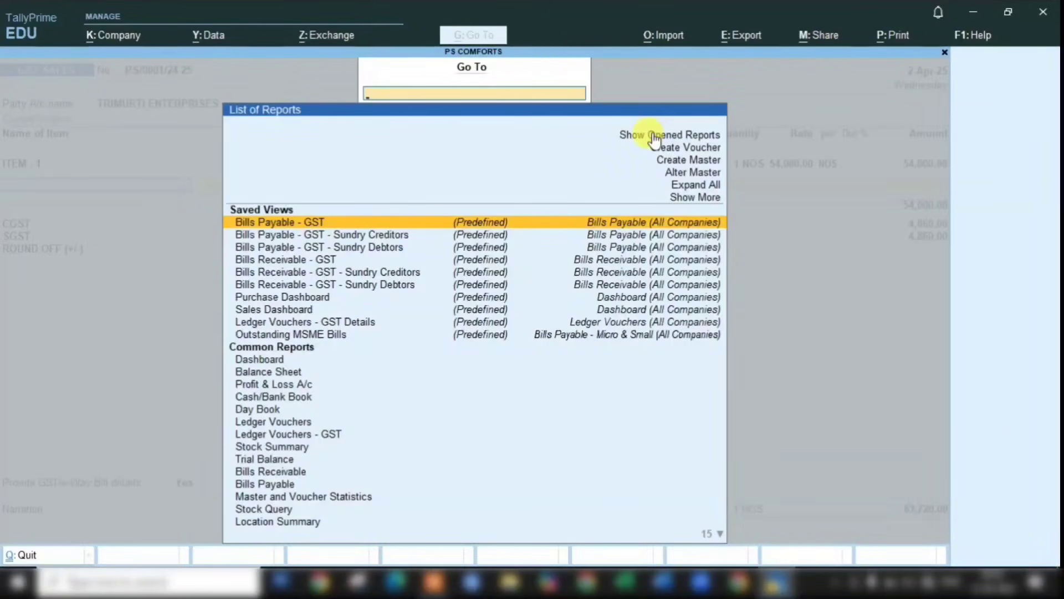
{"action": "key", "text": "Down"}
{"action": "key", "text": "Down"}
{"action": "key", "text": "Down"}
{"action": "key", "text": "Down"}
{"action": "key", "text": "Down"}
{"action": "key", "text": "Down"}
{"action": "key", "text": "Down"}
{"action": "key", "text": "Down"}
{"action": "key", "text": "Down"}
{"action": "key", "text": "Down"}
{"action": "key", "text": "Down"}
{"action": "key", "text": "Down"}
{"action": "key", "text": "Down"}
{"action": "key", "text": "Down"}
{"action": "key", "text": "Down"}
{"action": "key", "text": "Down"}
{"action": "key", "text": "Down"}
{"action": "key", "text": "Down"}
{"action": "key", "text": "Down"}
{"action": "key", "text": "Down"}
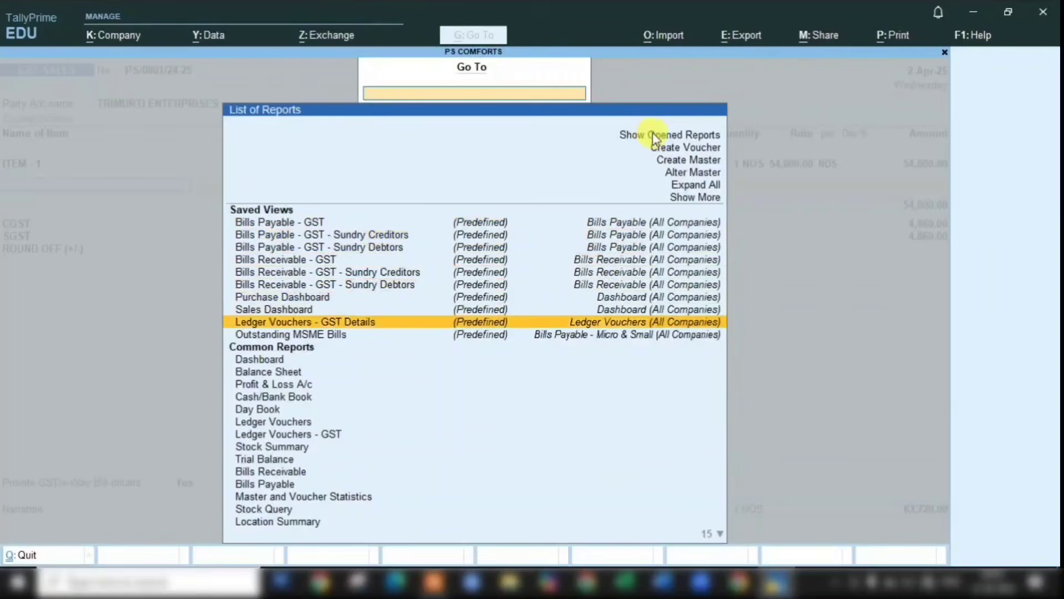
{"action": "key", "text": "Return"}
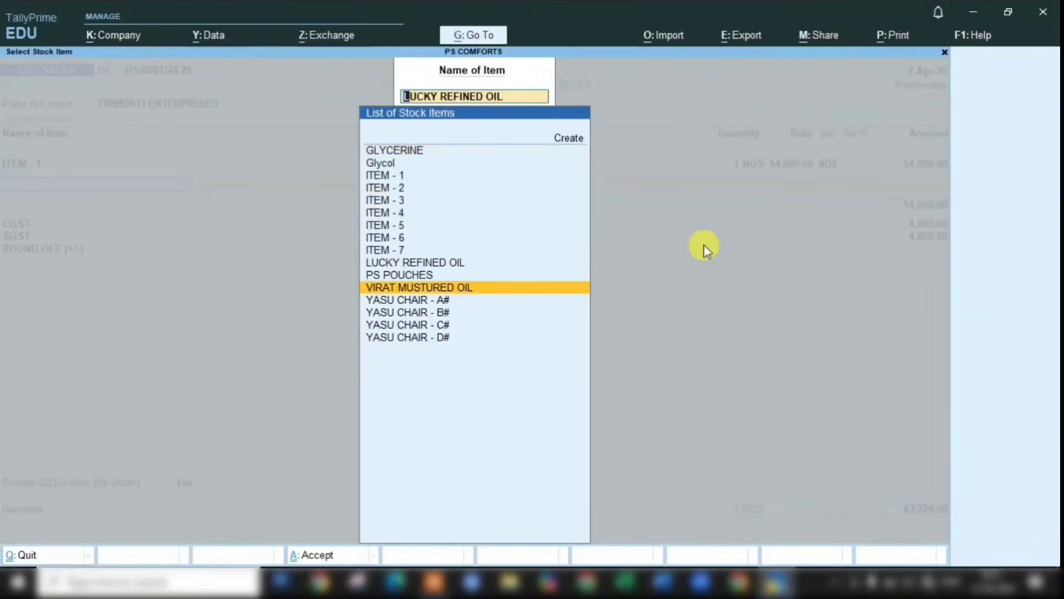
Choose PS POUCHES as the stock item to query
{"action": "key", "text": "Down"}
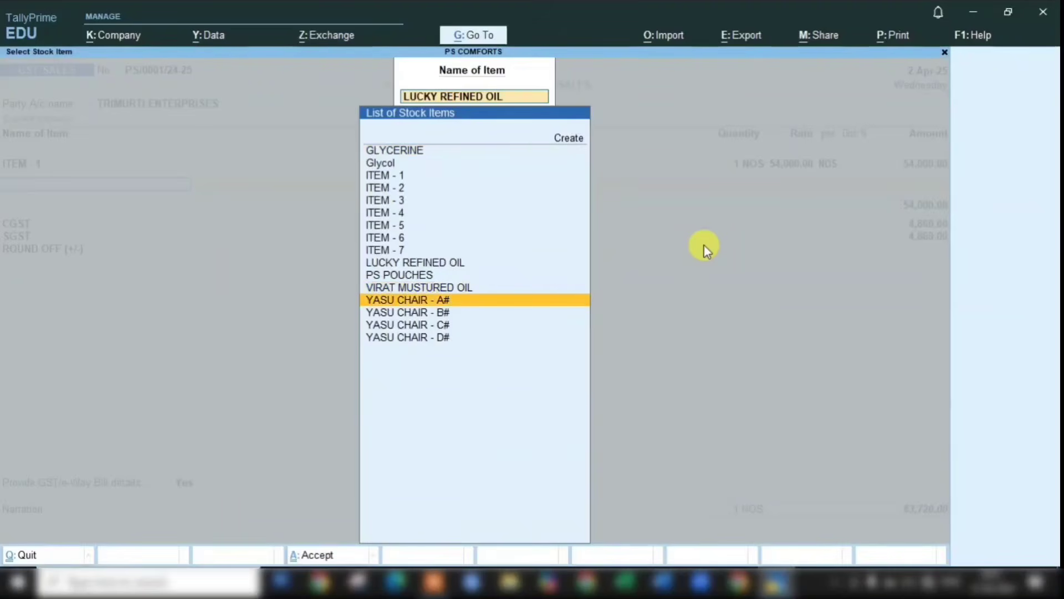
{"action": "key", "text": "Up"}
{"action": "key", "text": "Up"}
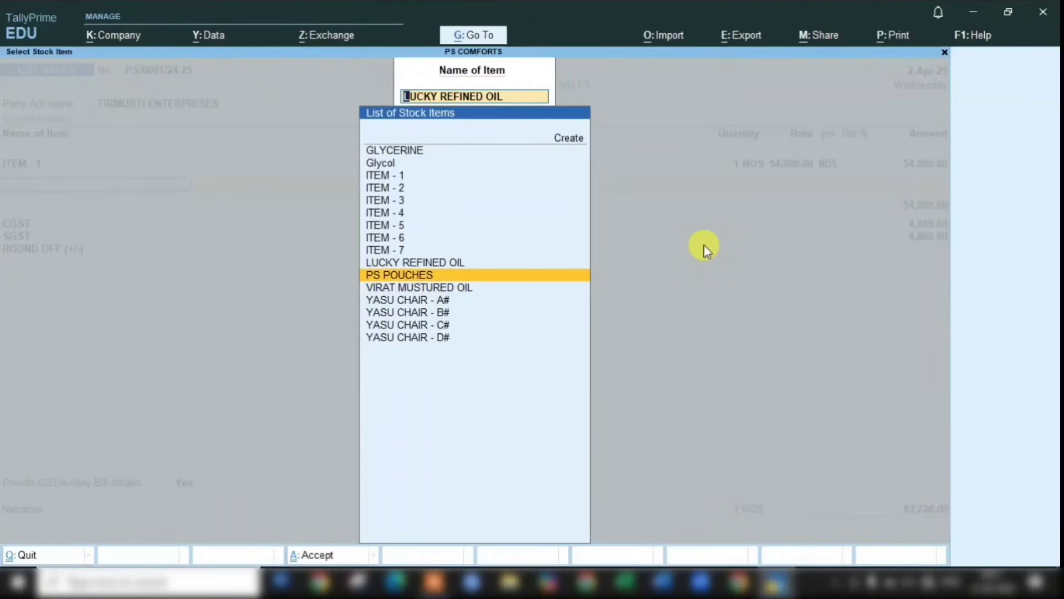
{"action": "key", "text": "Return"}
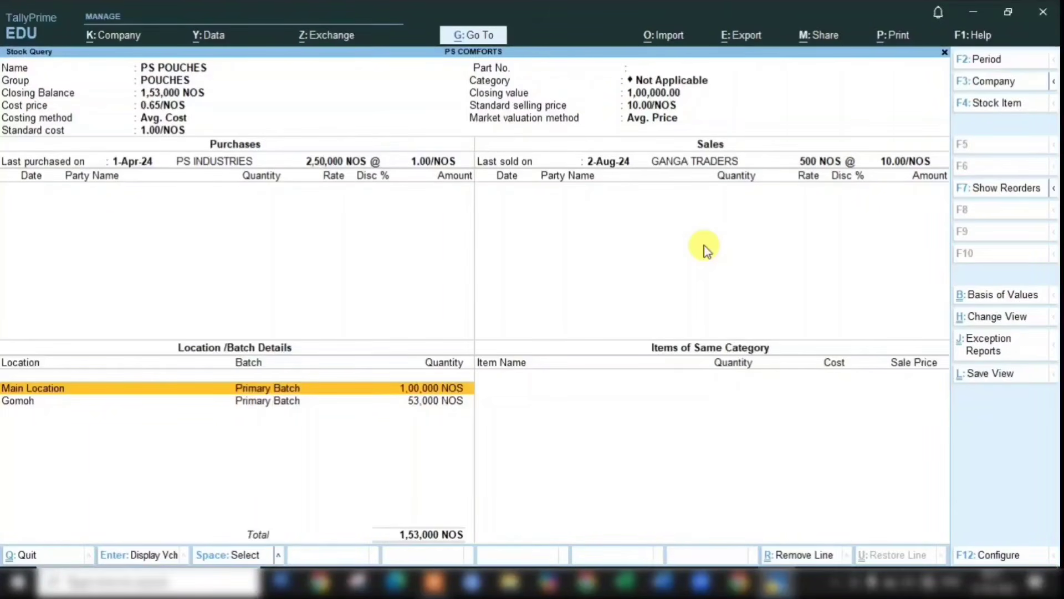
View the PS POUCHES stock query for the period 1-4-2024 to 1-4-2025 and return to the sales voucher
{"action": "key", "text": "alt+F2"}
{"action": "type", "text": "1-4-24"}
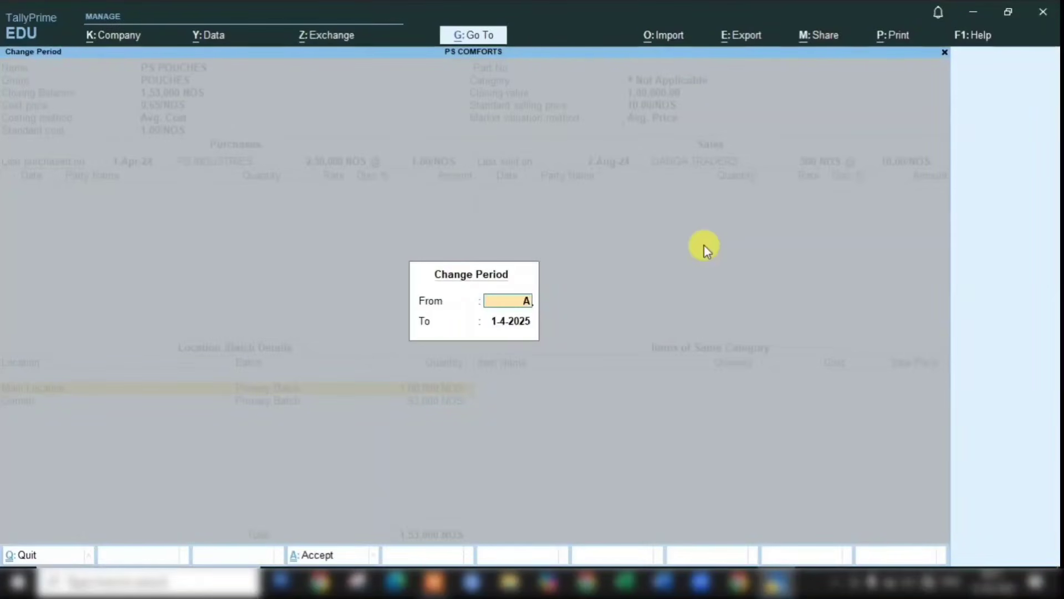
{"action": "key", "text": "Return"}
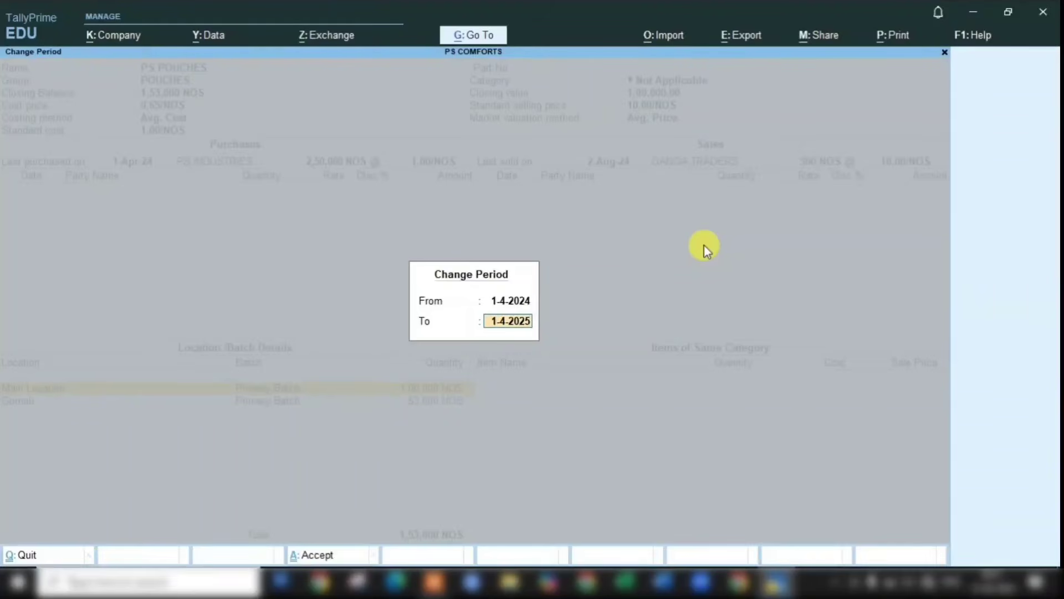
{"action": "key", "text": "Return"}
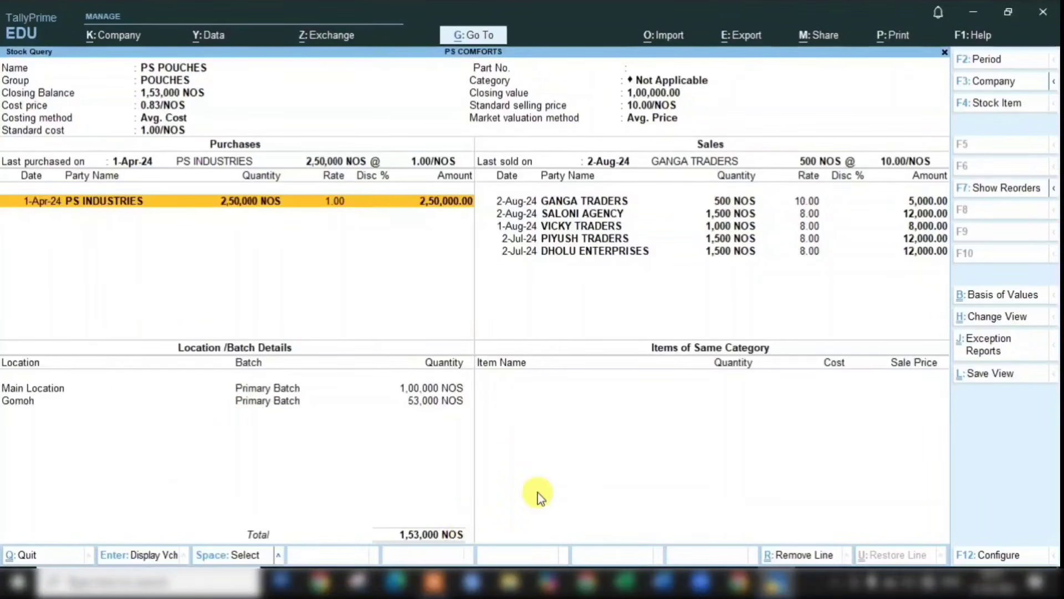
{"action": "key", "text": "Escape"}
{"action": "key", "text": "Escape"}
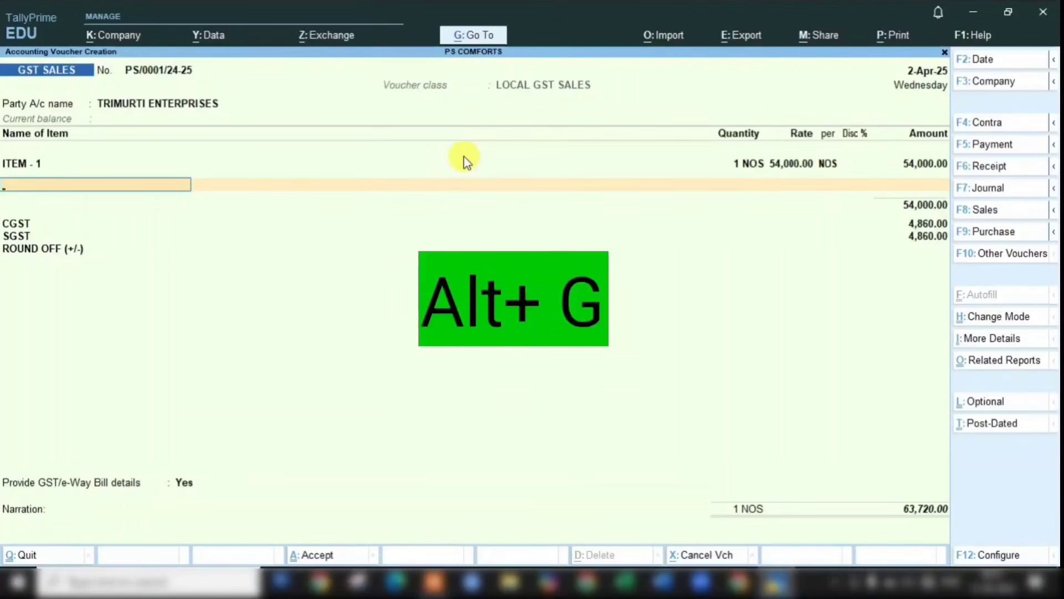
Start the Ledger Vouchers report while the sales voucher stays open
{"action": "key", "text": "alt+g"}
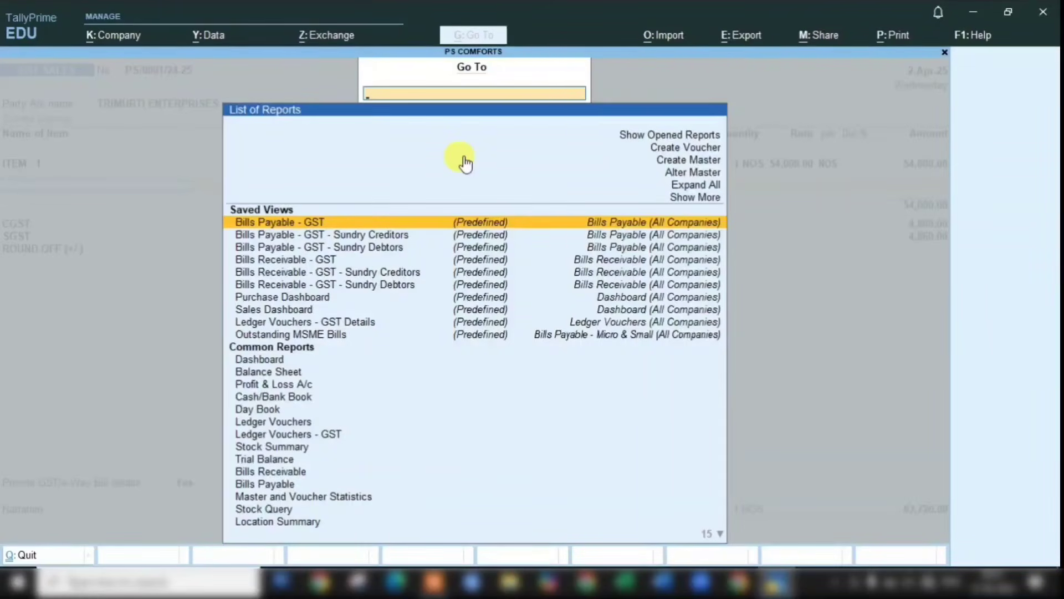
{"action": "key", "text": "Down"}
{"action": "key", "text": "Down"}
{"action": "key", "text": "Down"}
{"action": "key", "text": "Down"}
{"action": "key", "text": "Down"}
{"action": "key", "text": "Down"}
{"action": "key", "text": "Down"}
{"action": "key", "text": "Down"}
{"action": "key", "text": "Down"}
{"action": "key", "text": "Down"}
{"action": "key", "text": "Down"}
{"action": "key", "text": "Down"}
{"action": "key", "text": "Down"}
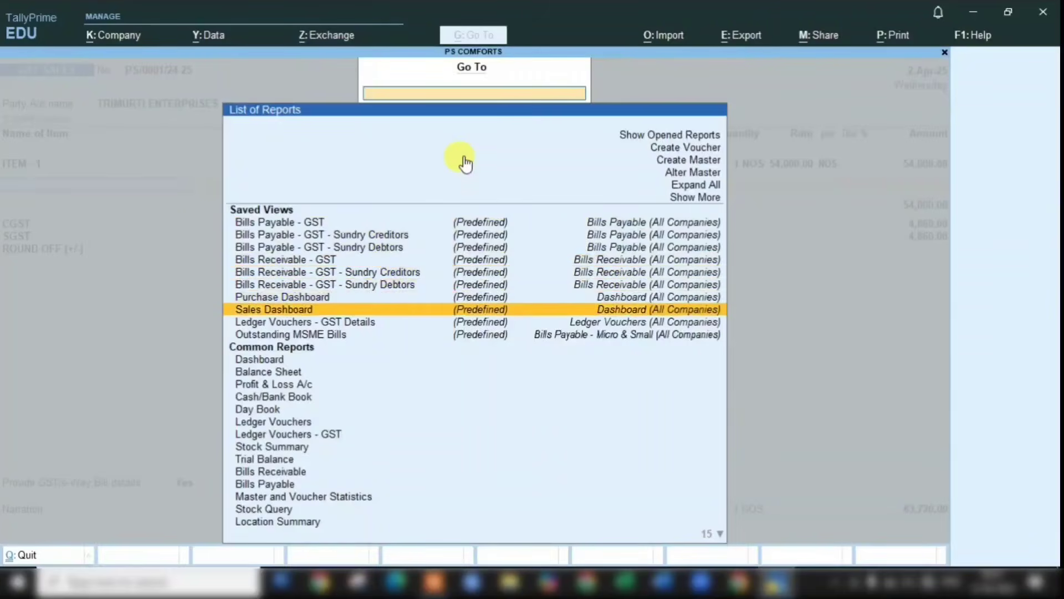
{"action": "key", "text": "Down"}
{"action": "key", "text": "Down"}
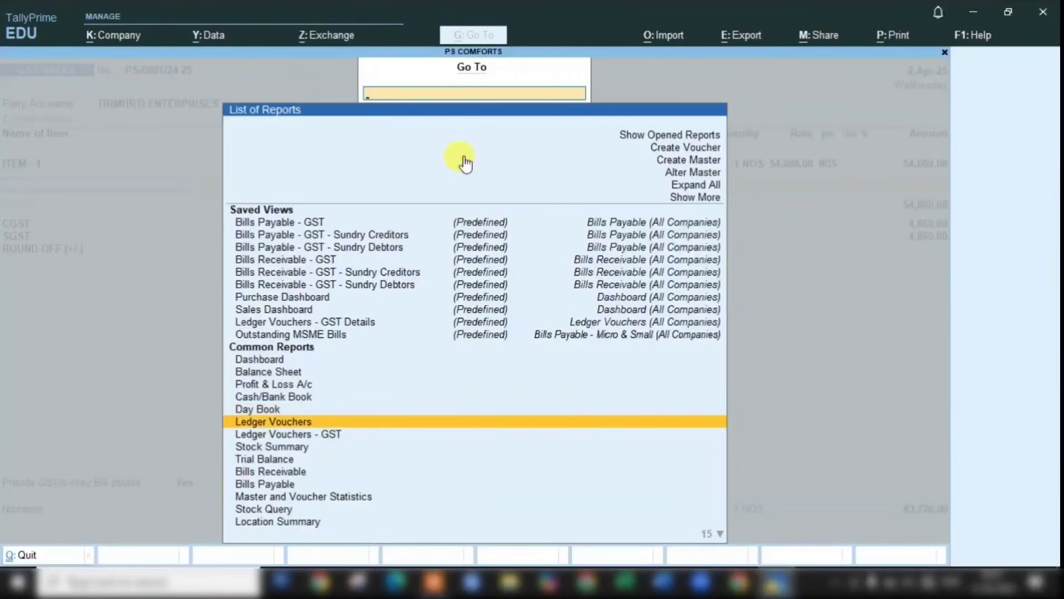
{"action": "key", "text": "Return"}
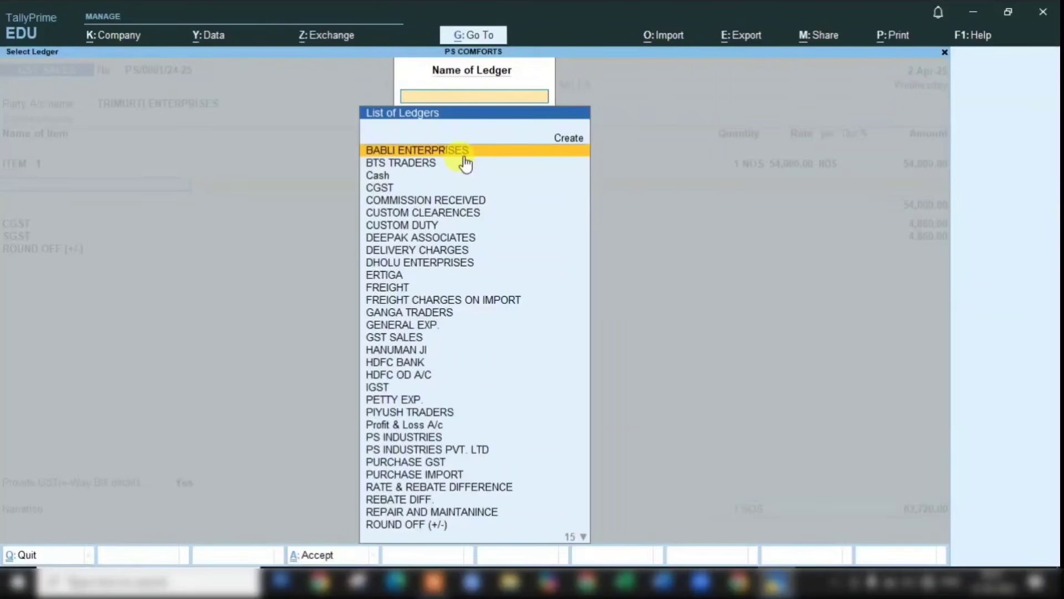
Find the PS INDUSTRIES PVT. LTD ledger and display its vouchers
{"action": "type", "text": "PSI"}
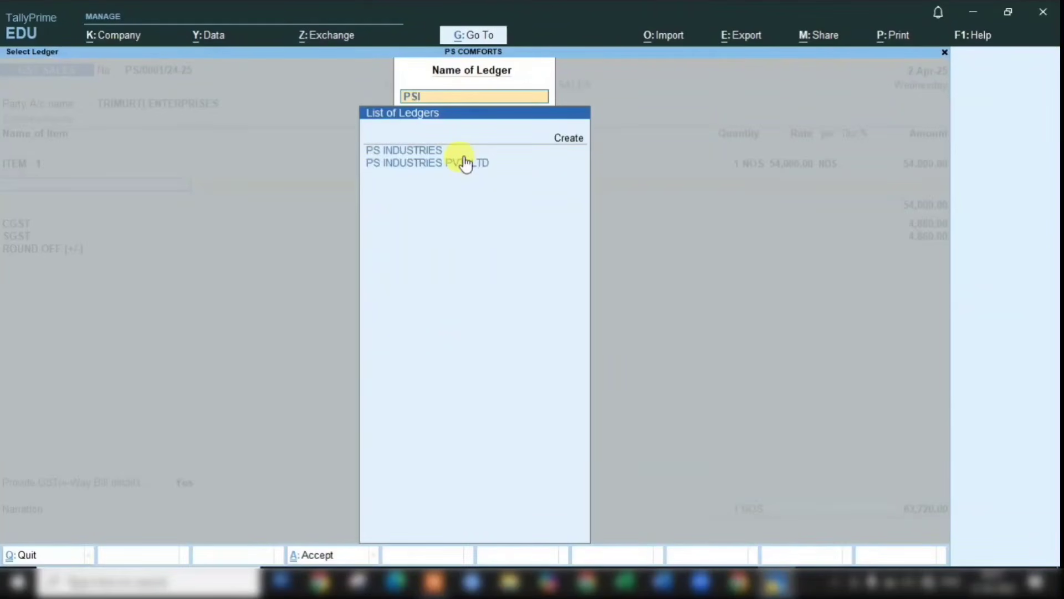
{"action": "type", "text": "N"}
{"action": "key", "text": "Down"}
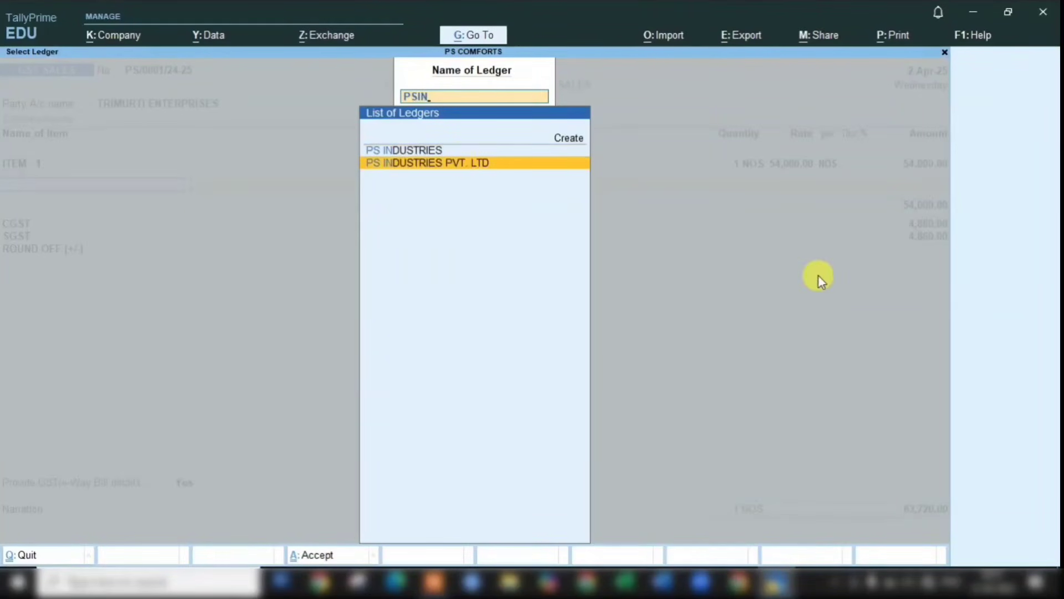
{"action": "key", "text": "Return"}
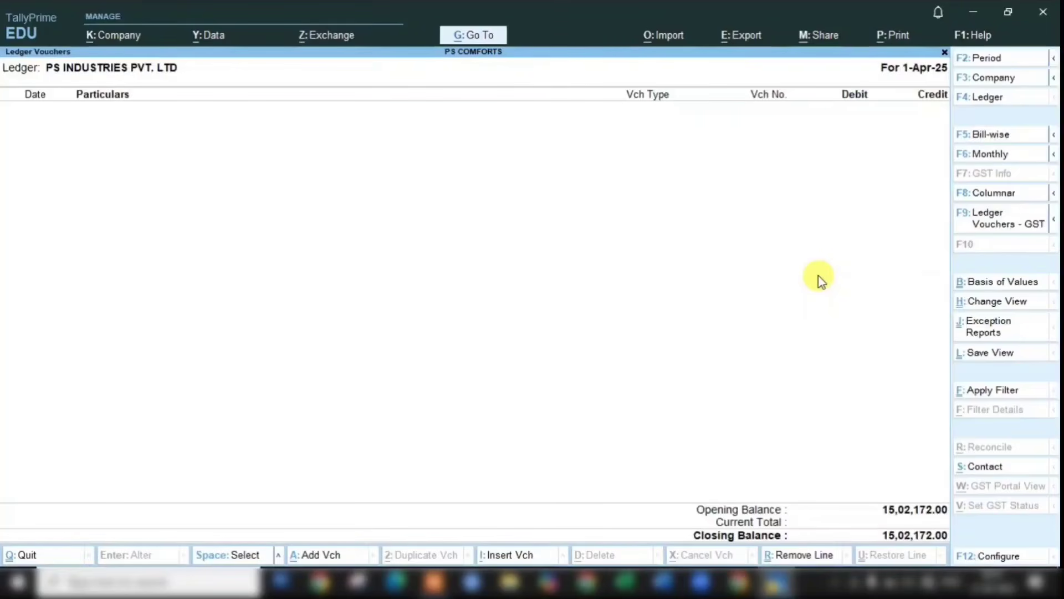
Set the ledger report period from 1-4-2024 to 1-4-2025
{"action": "key", "text": "alt+F2"}
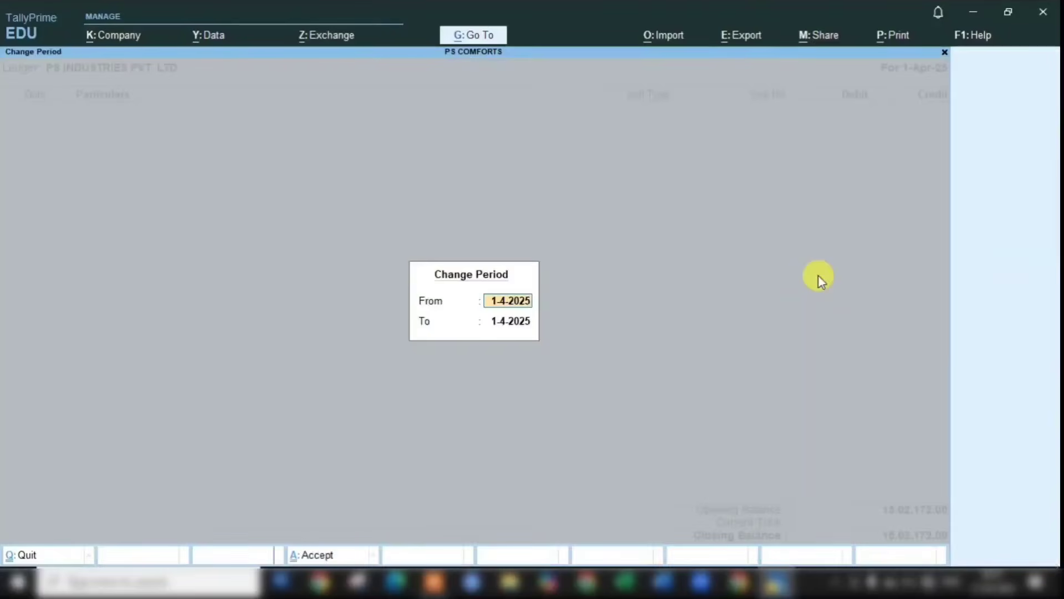
{"action": "type", "text": "Apr-2"}
{"action": "type", "text": "4"}
{"action": "key", "text": "Return"}
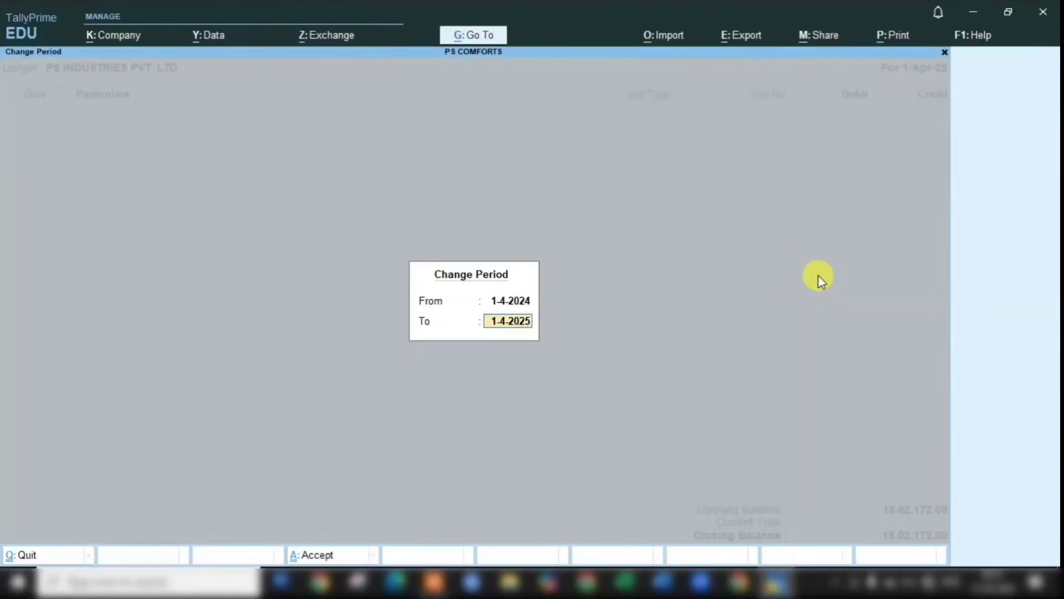
{"action": "key", "text": "Return"}
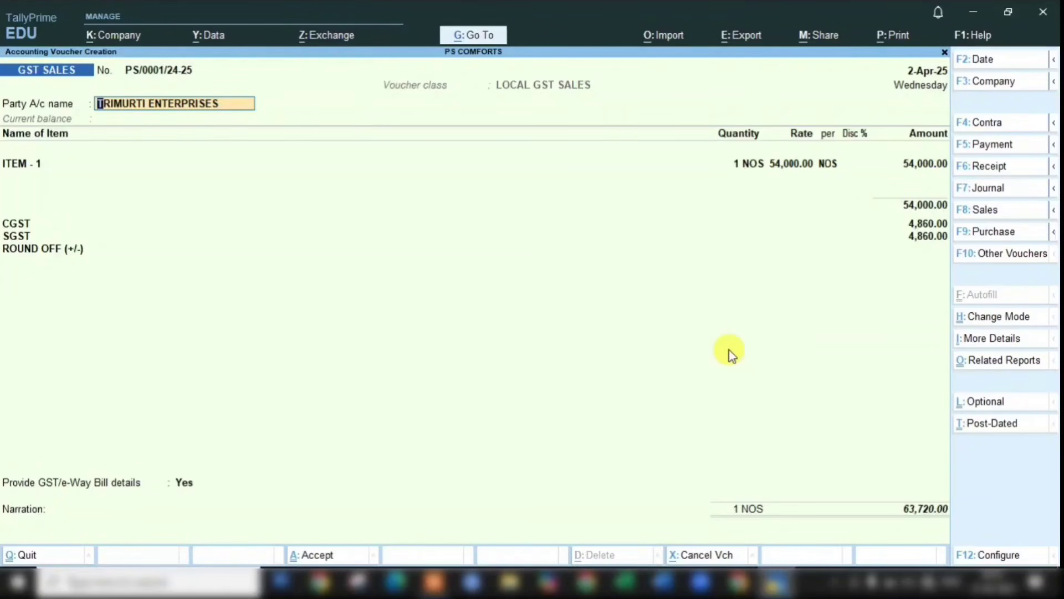
Quit the sales voucher without saving it and return to the Gateway of Tally
{"action": "key", "text": "Escape"}
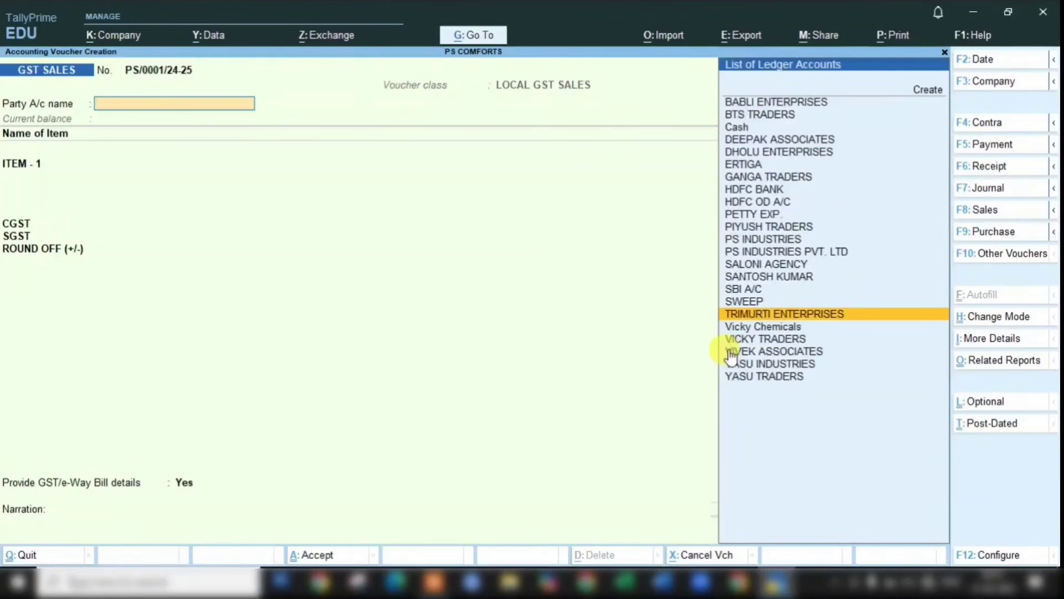
{"action": "key", "text": "Escape"}
{"action": "key", "text": "Return"}
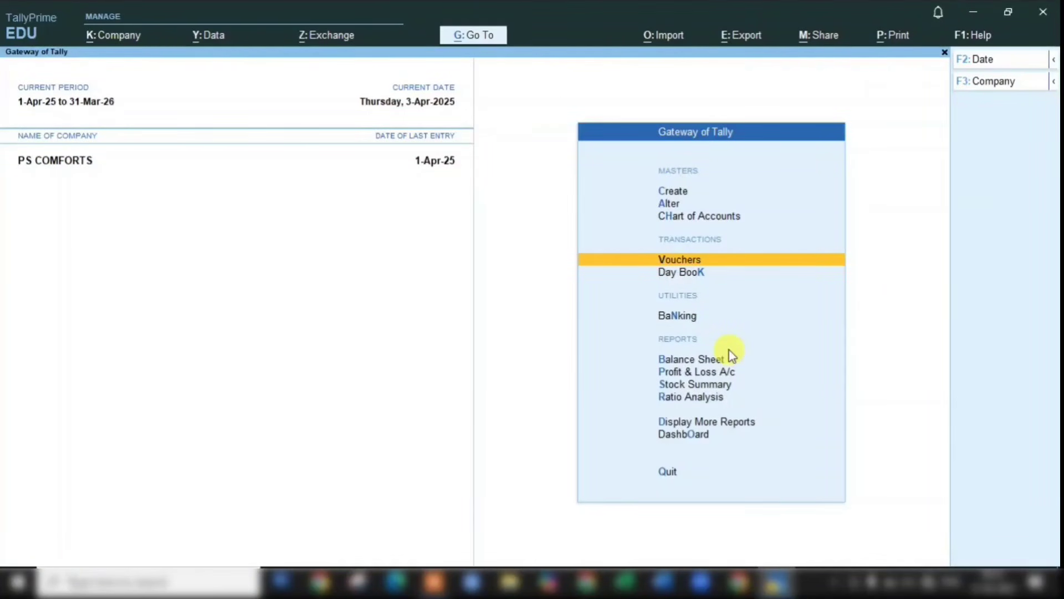
Open the Negative Stock report from the exception reports
{"action": "key", "text": "d"}
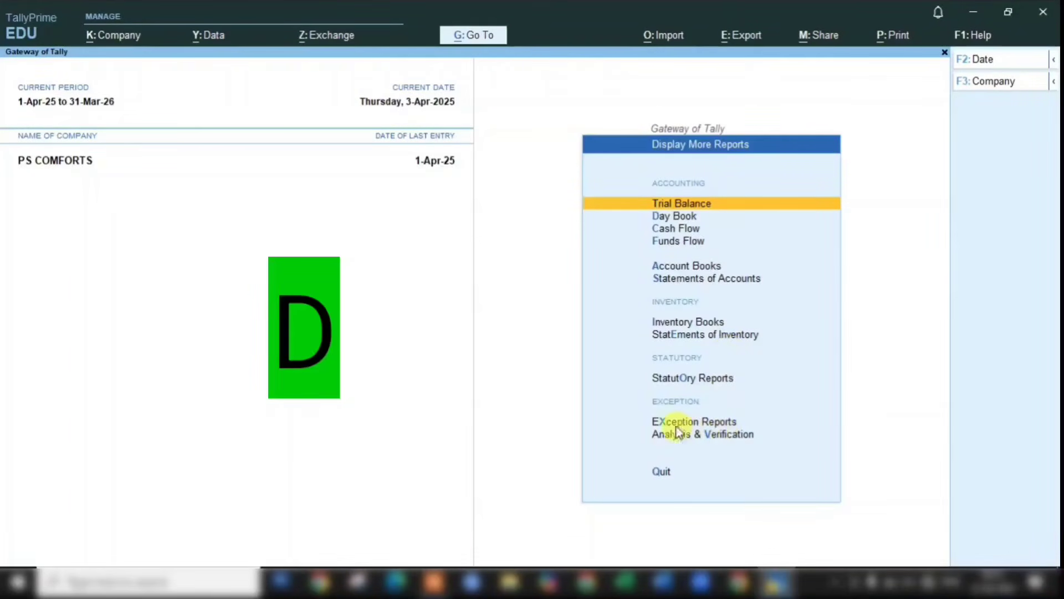
{"action": "key", "text": "x"}
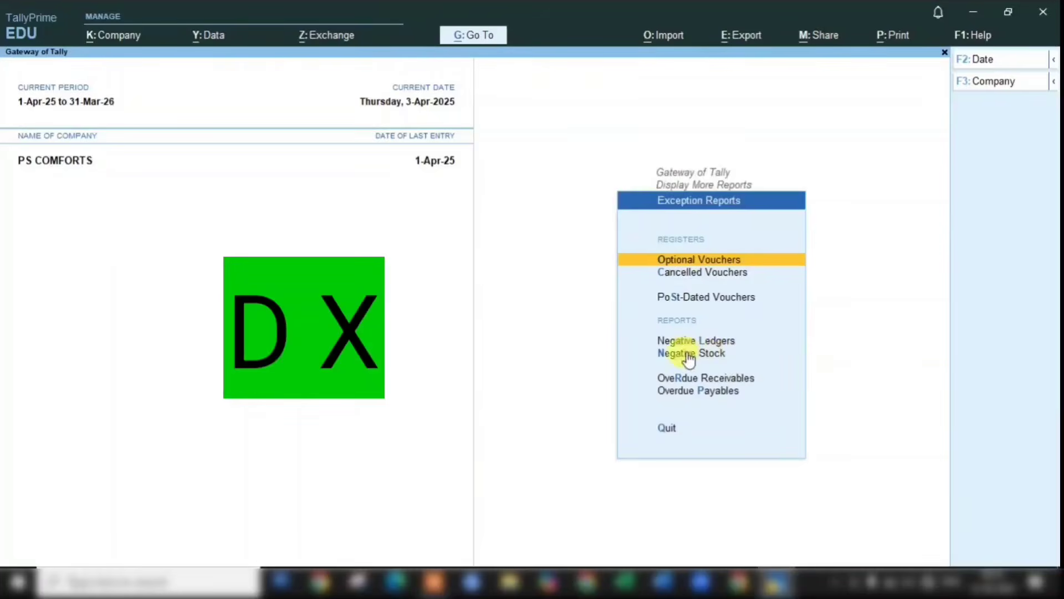
{"action": "key", "text": "n"}
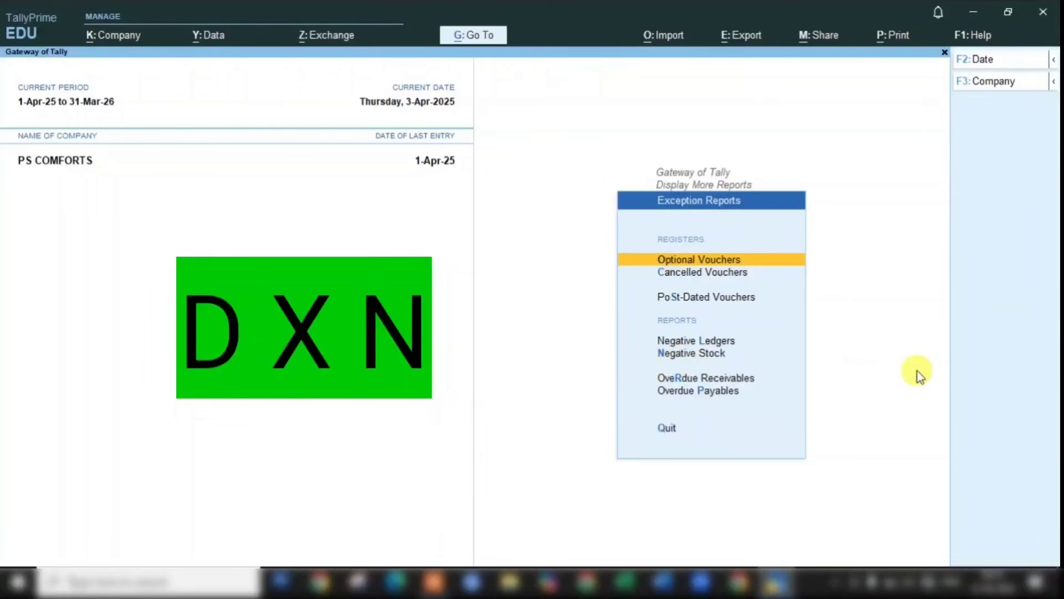